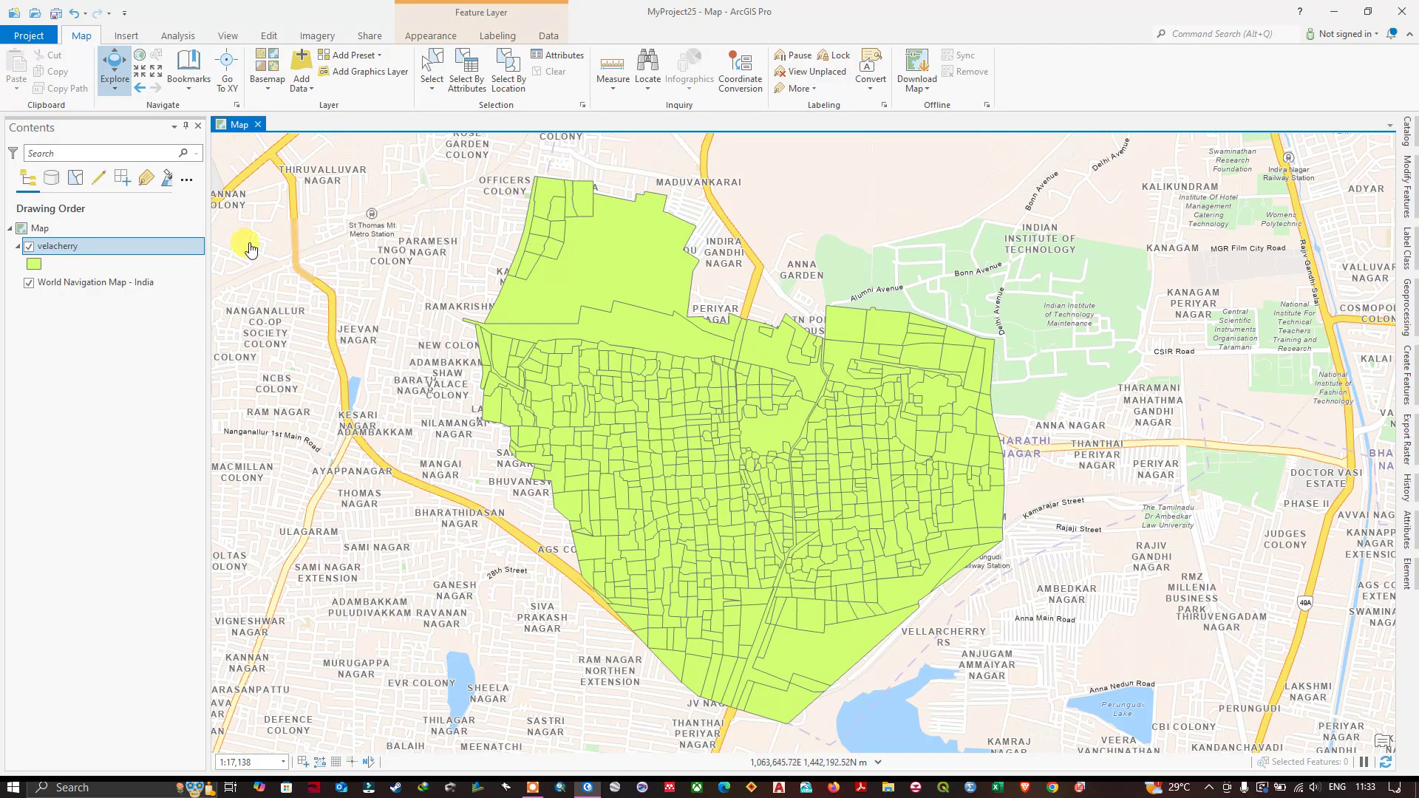
# Step: Open the velacherry attribute table and add a new field row to hold Survey_No
pyautogui.rightClick(114, 252)
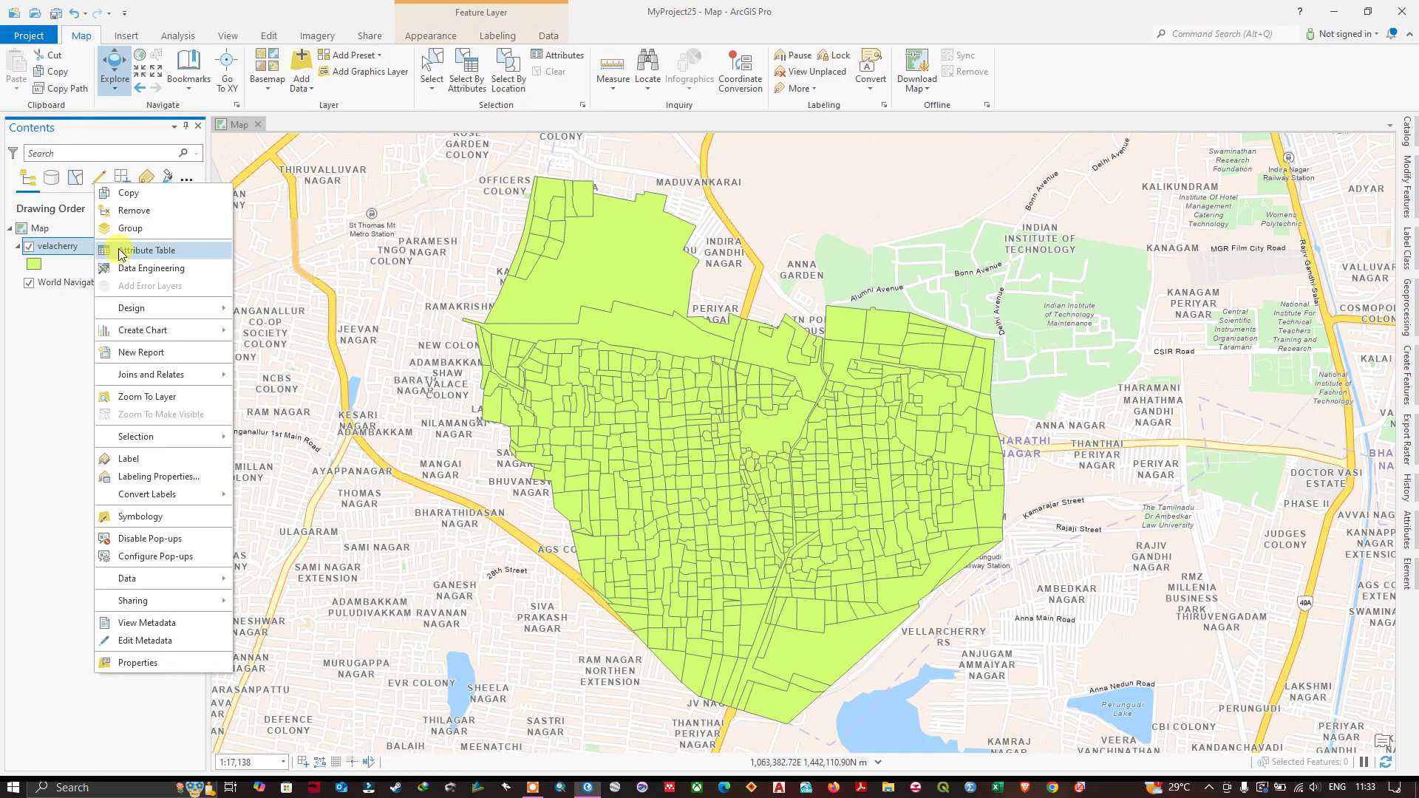
pyautogui.click(148, 249)
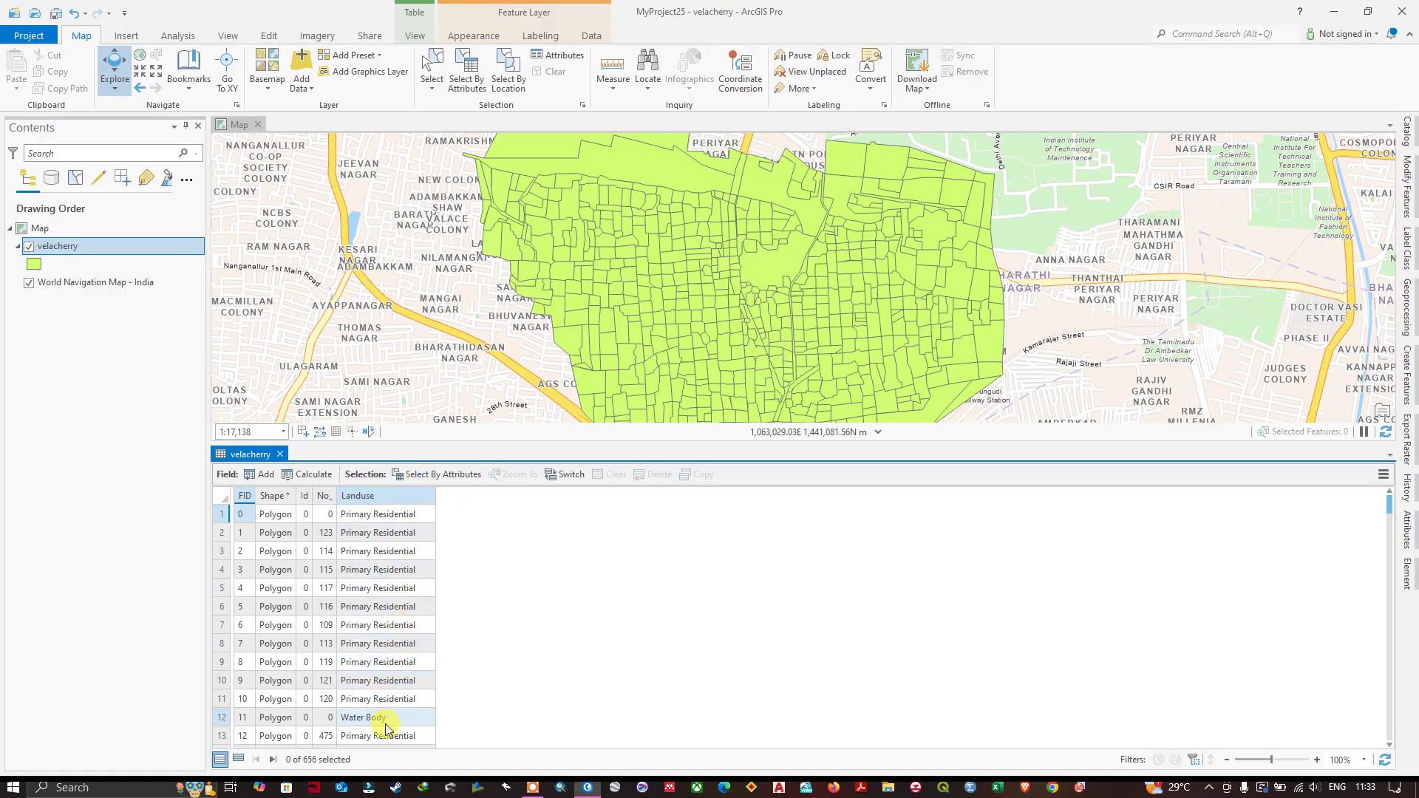
pyautogui.click(271, 482)
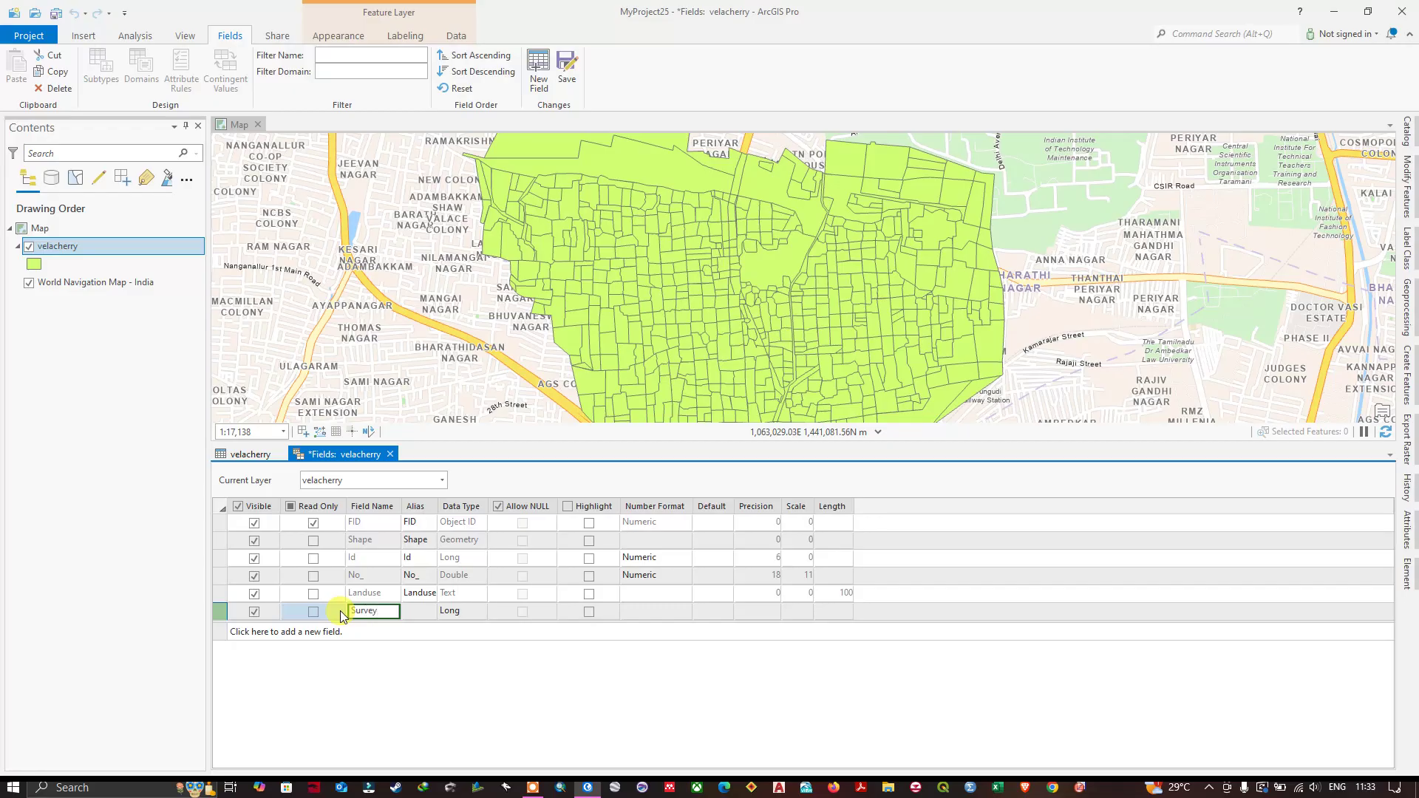
# Step: Complete the new field's name as Survey_No and leave its data type as Long
pyautogui.write('No')
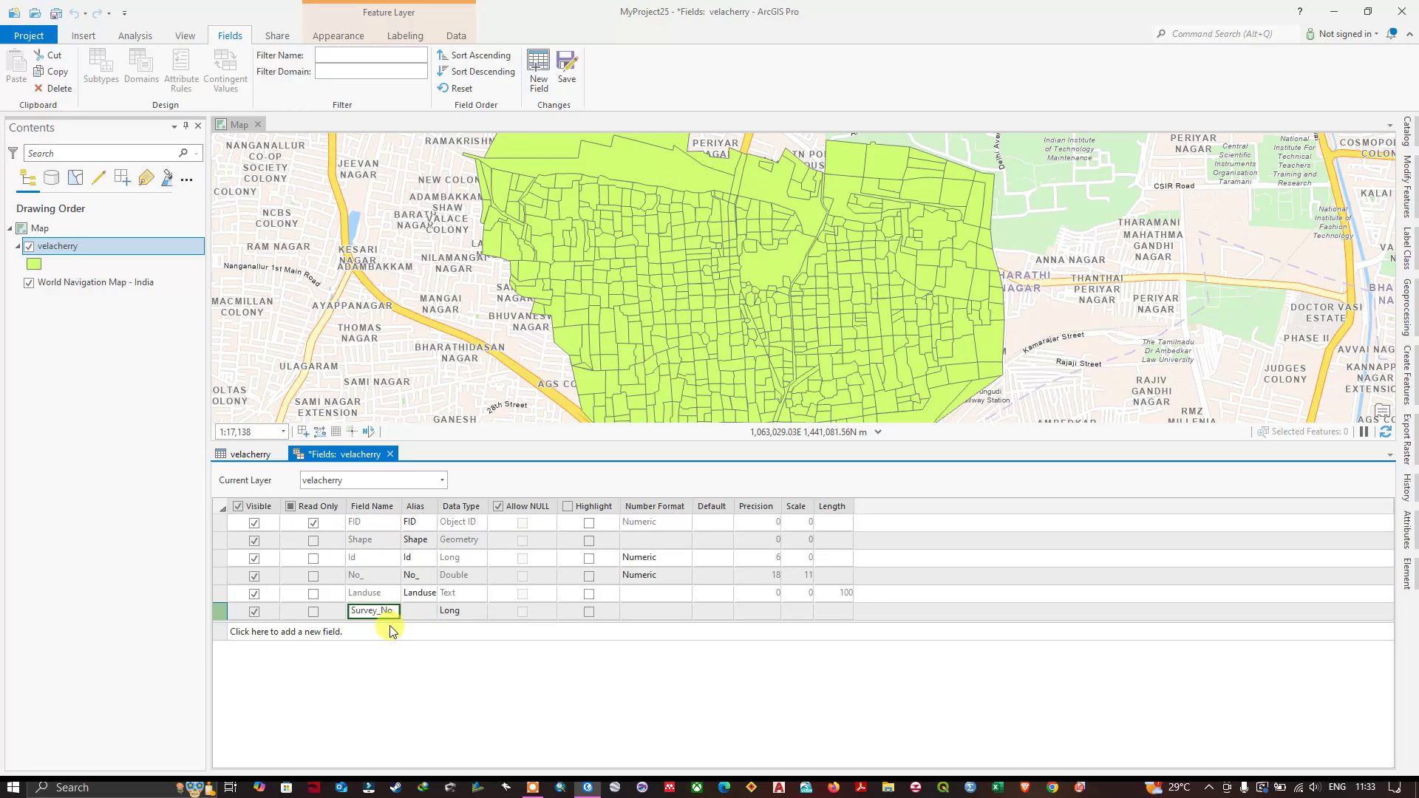
pyautogui.click(453, 612)
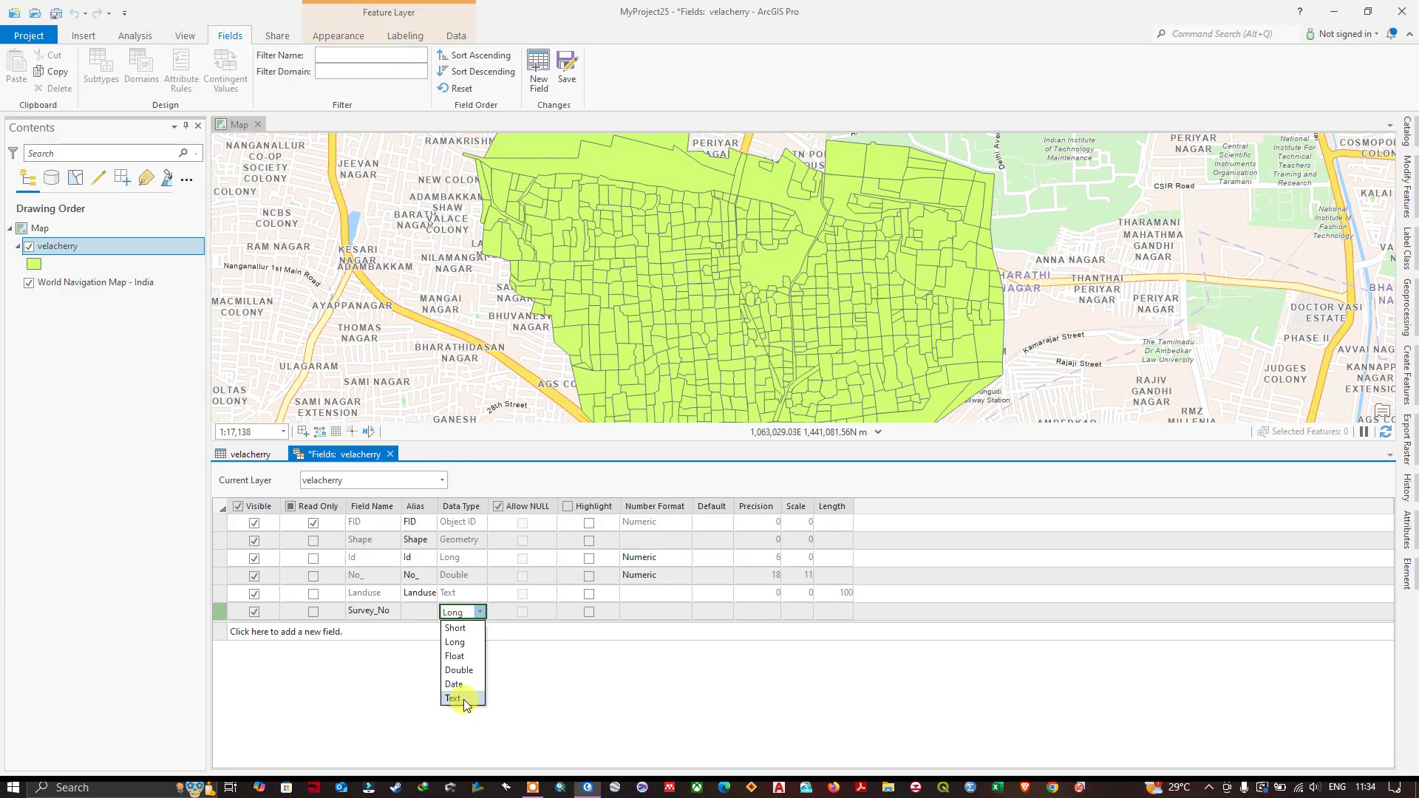
pyautogui.click(473, 642)
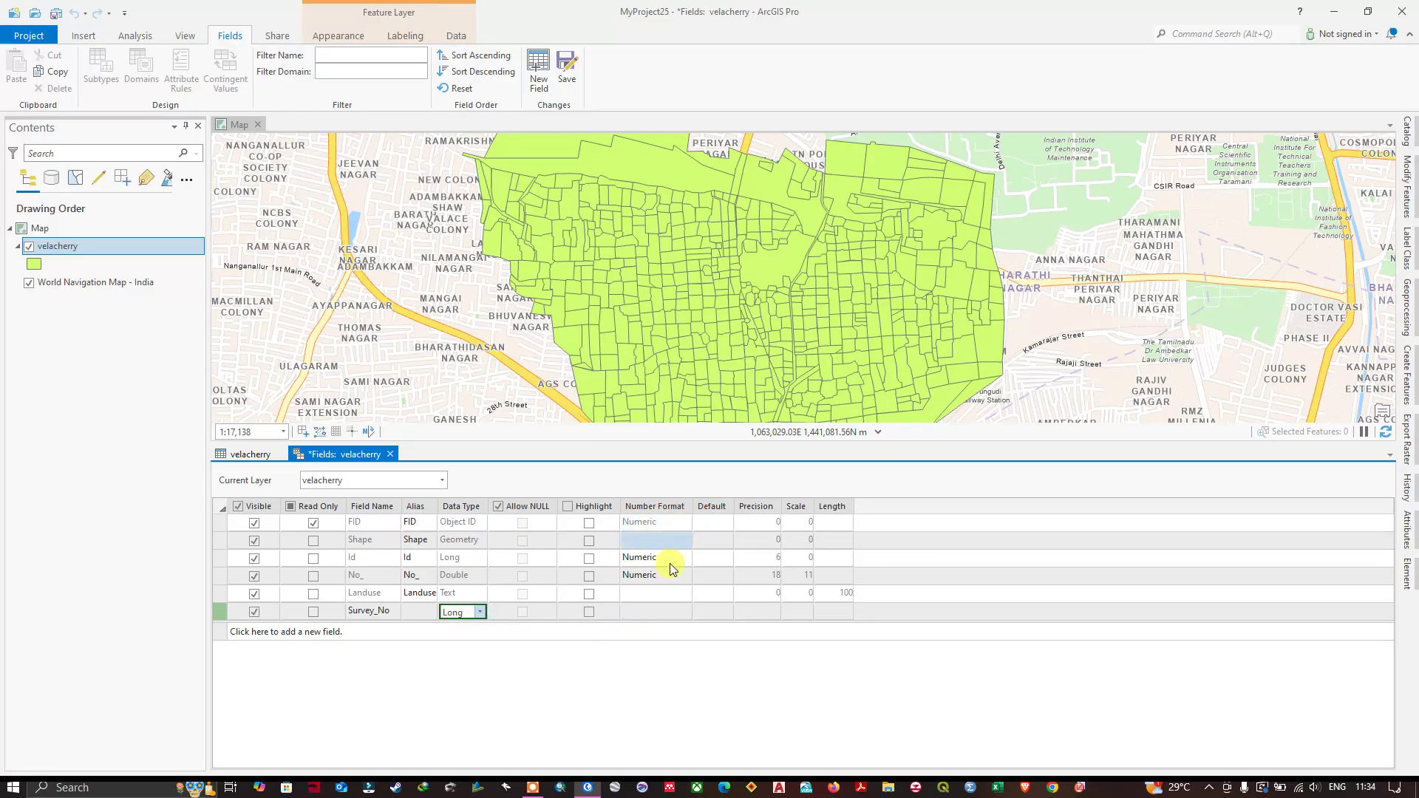
pyautogui.click(657, 609)
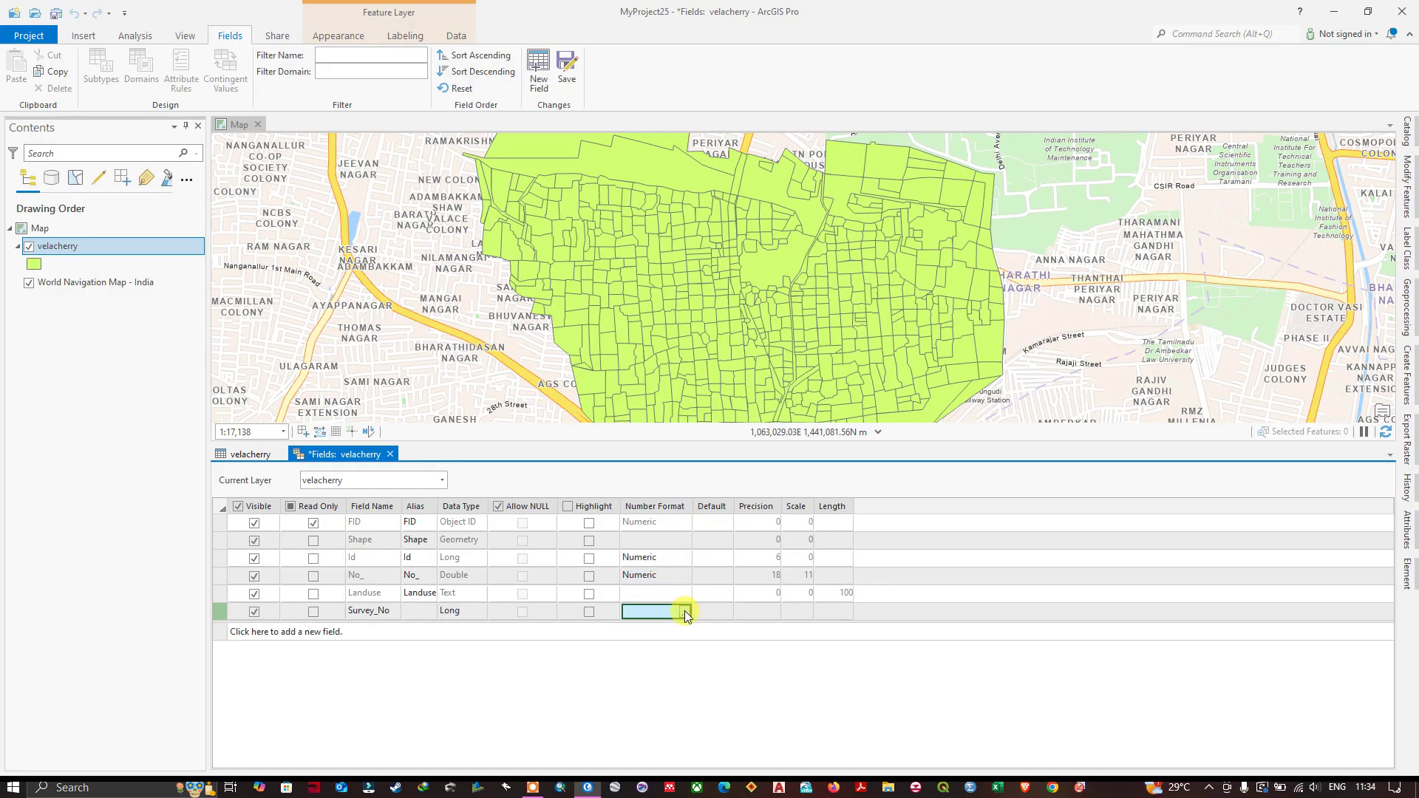
pyautogui.click(685, 613)
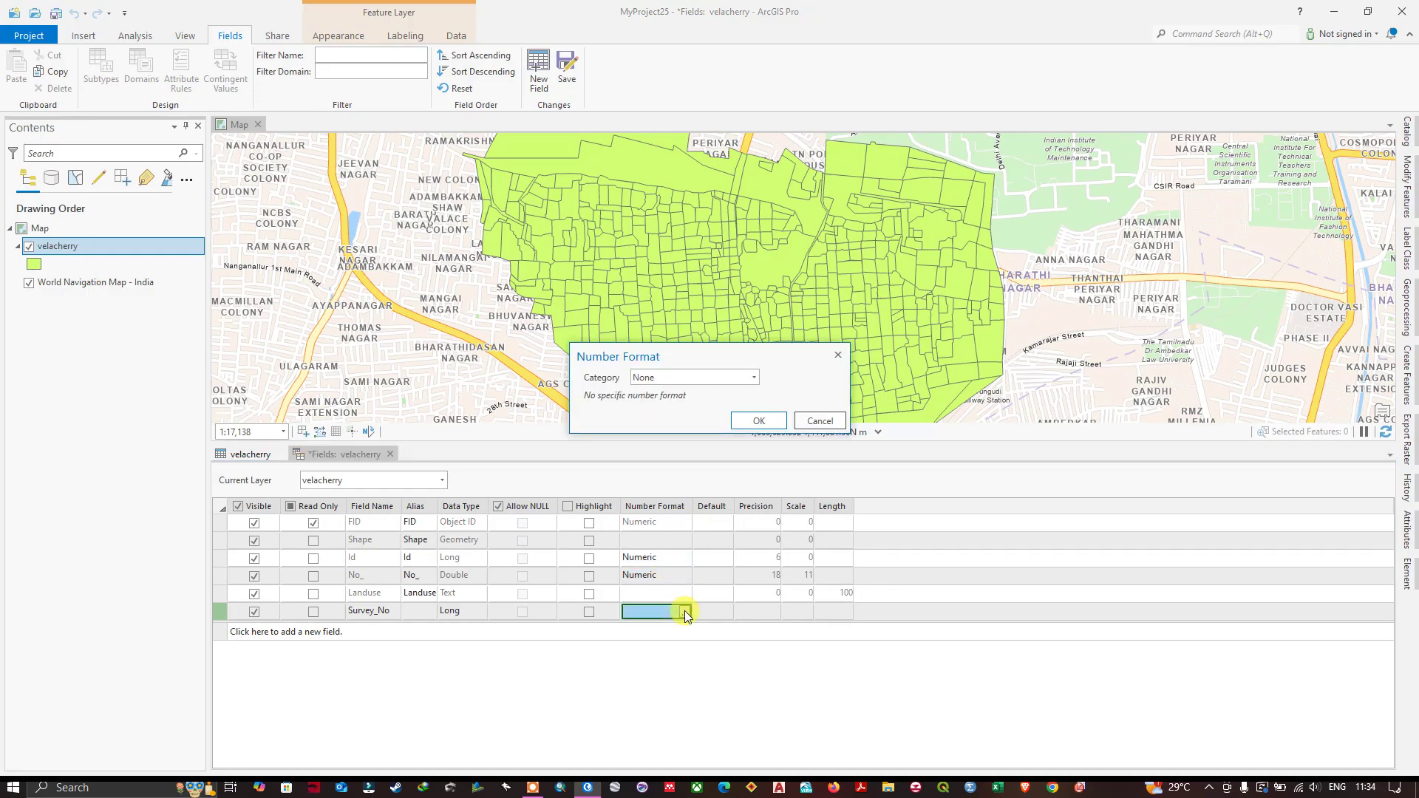
pyautogui.click(671, 377)
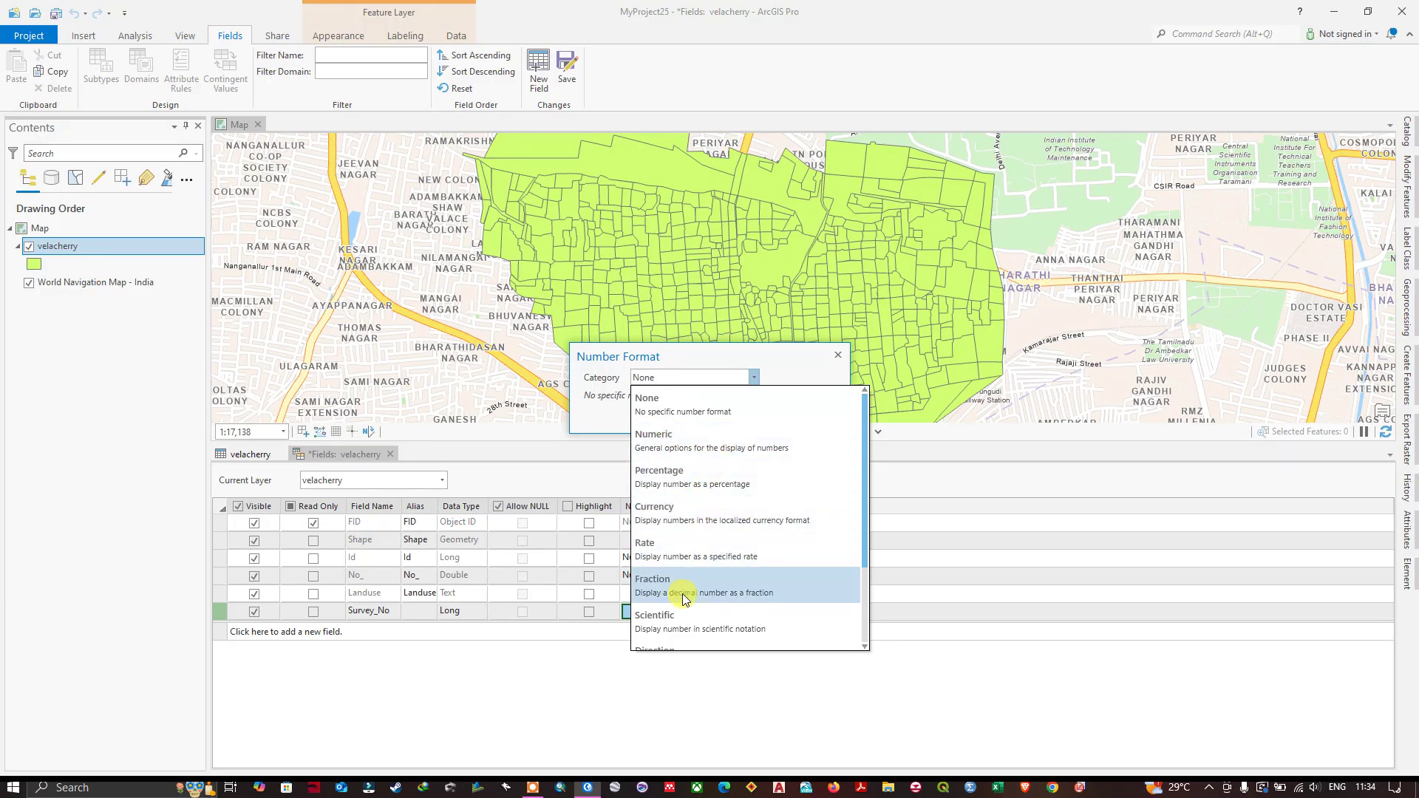
pyautogui.scroll(-1, 683, 601)
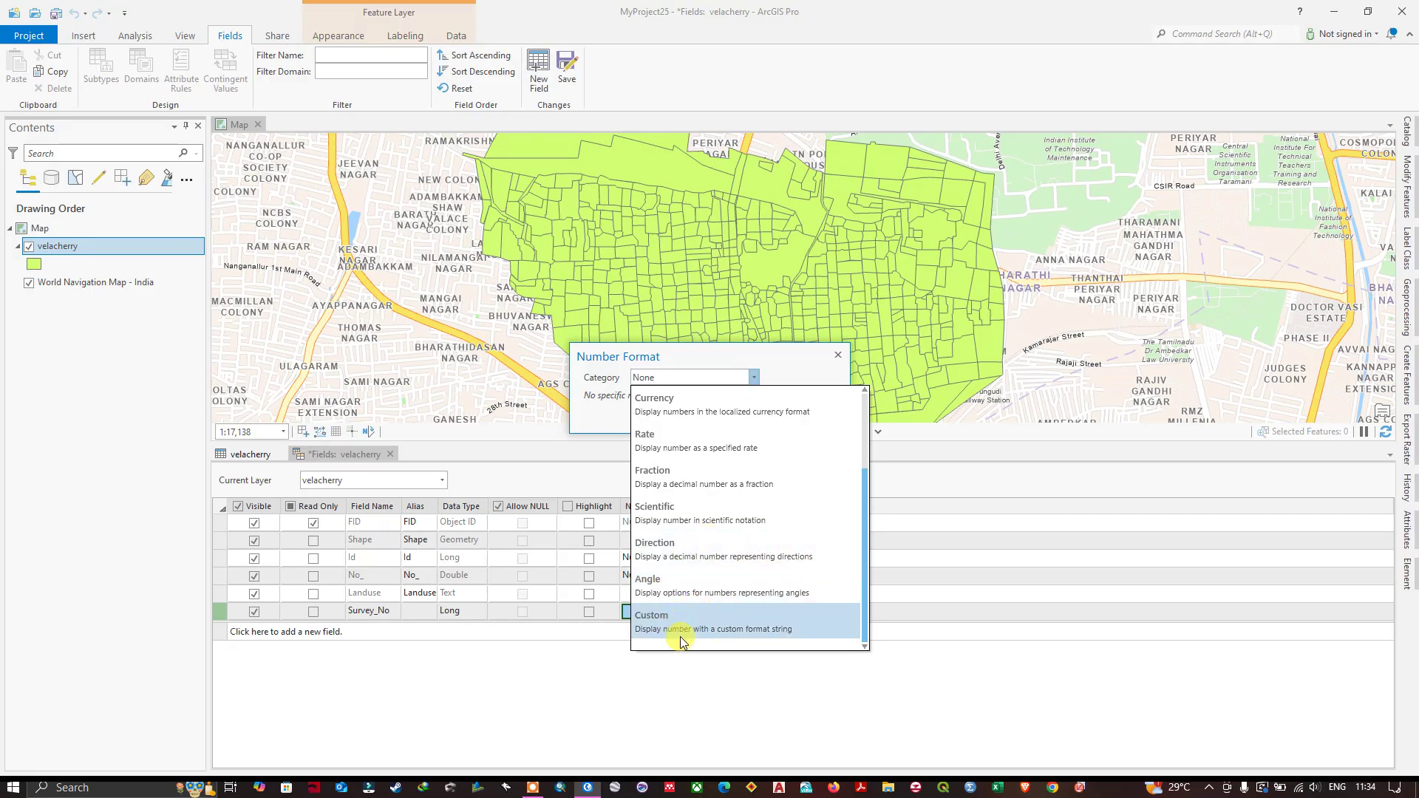
pyautogui.scroll(1, 776, 413)
pyautogui.click(820, 364)
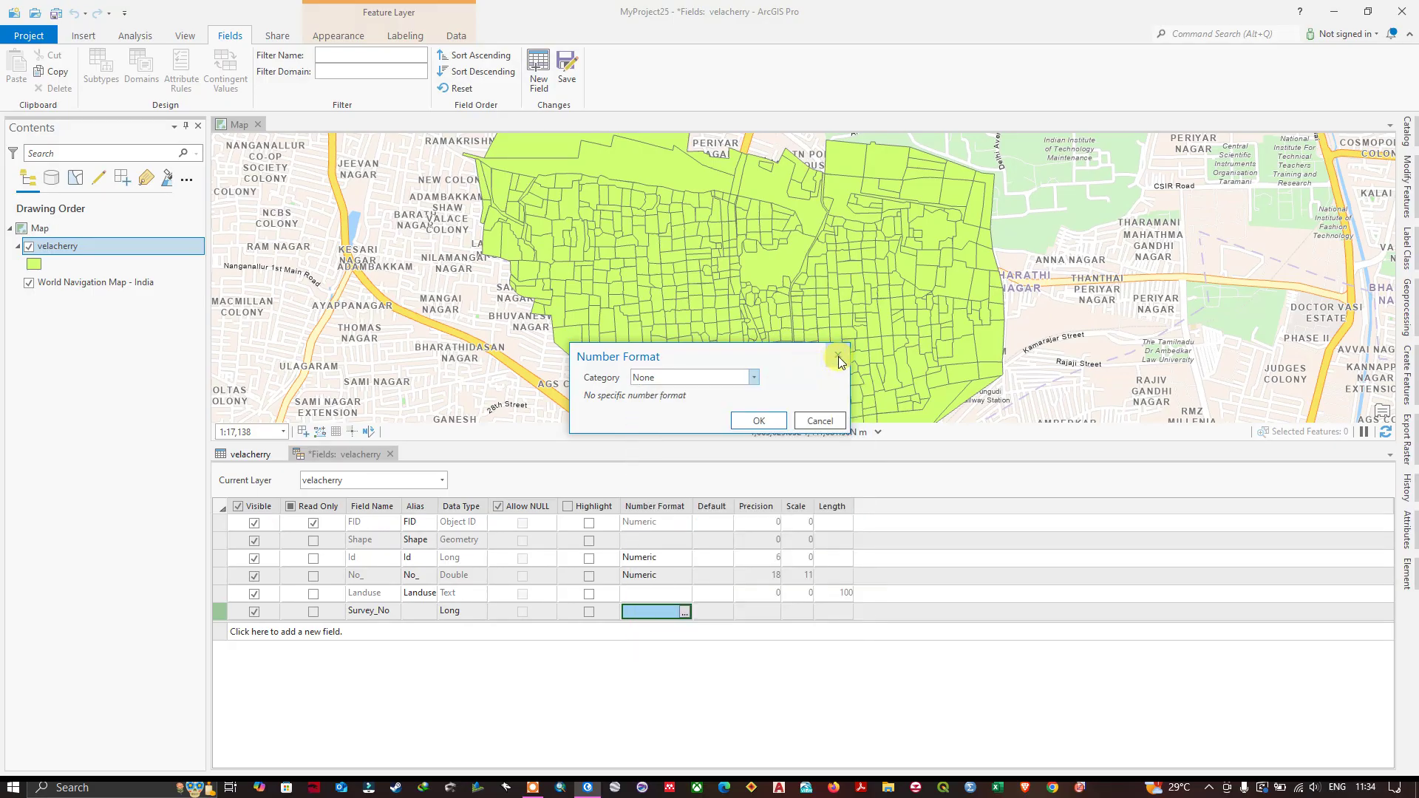
pyautogui.click(838, 357)
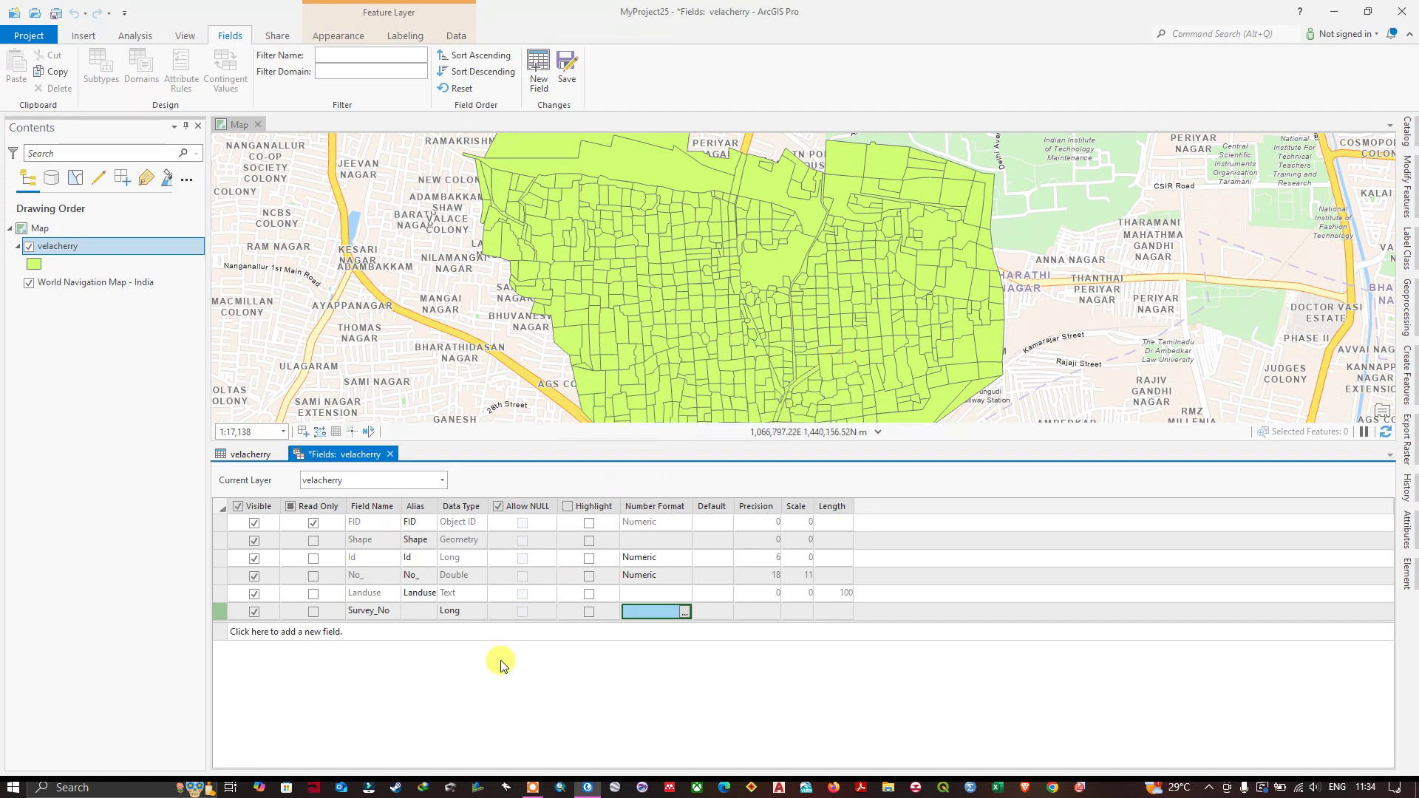
# Step: Add another field row and name it Ward_Name
pyautogui.click(307, 634)
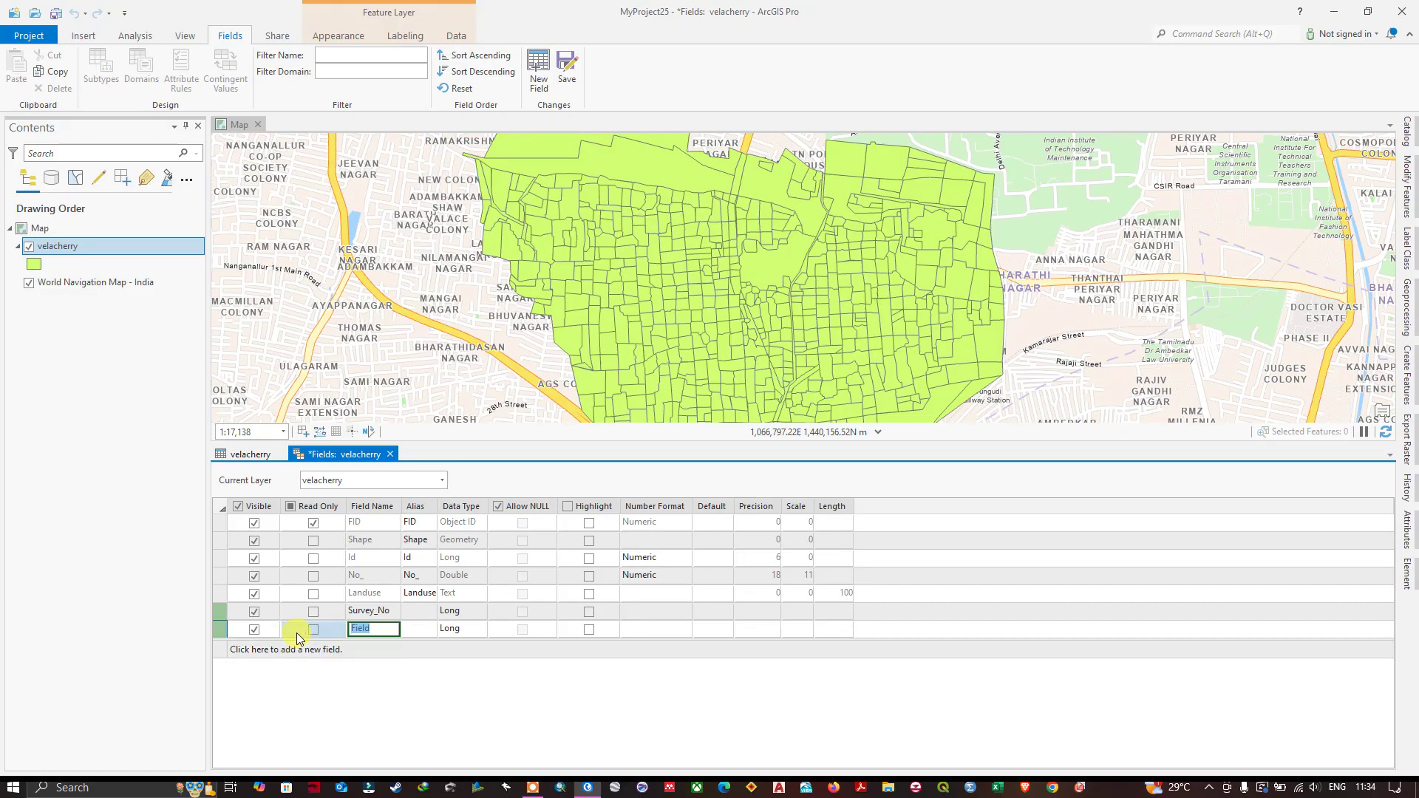
pyautogui.rightClick(374, 633)
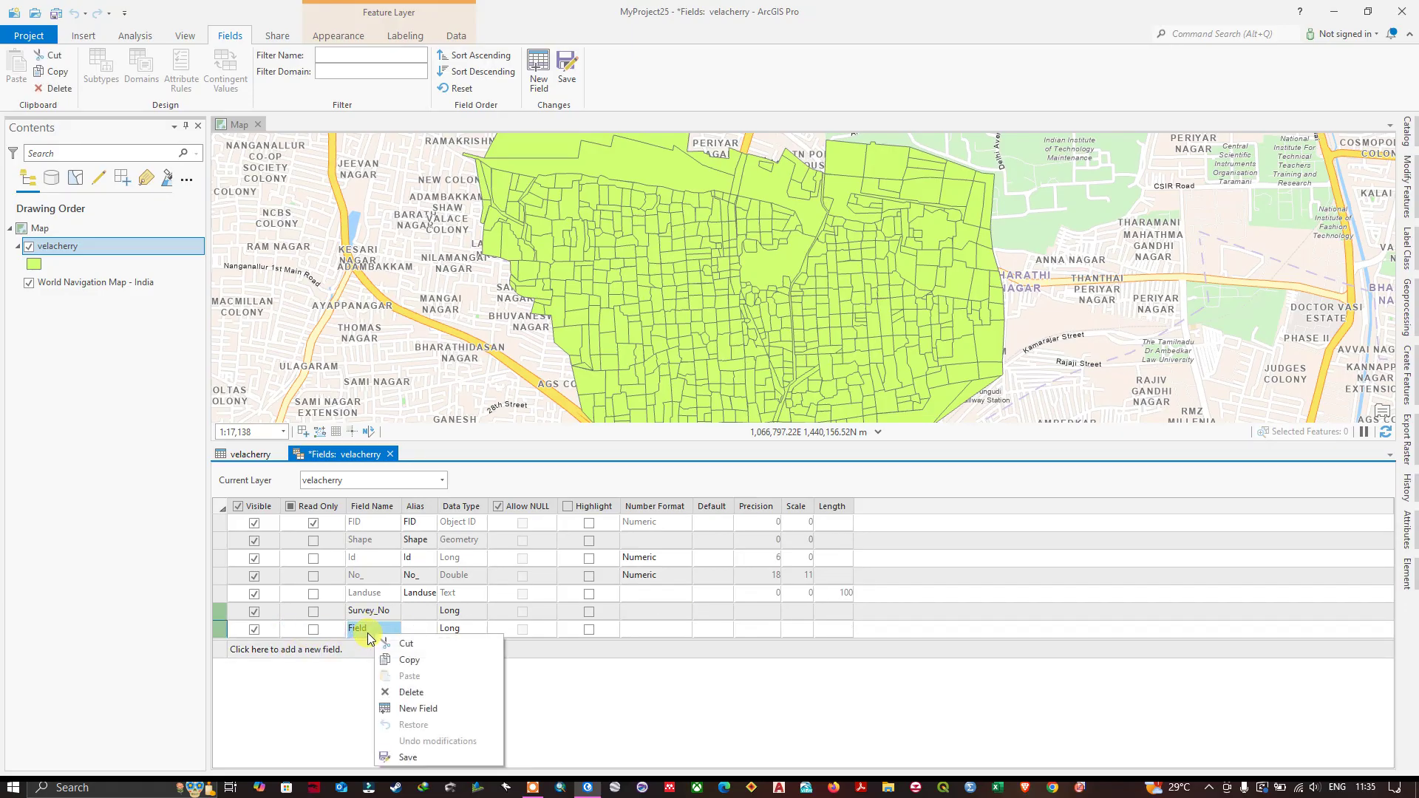
pyautogui.press('Escape')
pyautogui.click(384, 630)
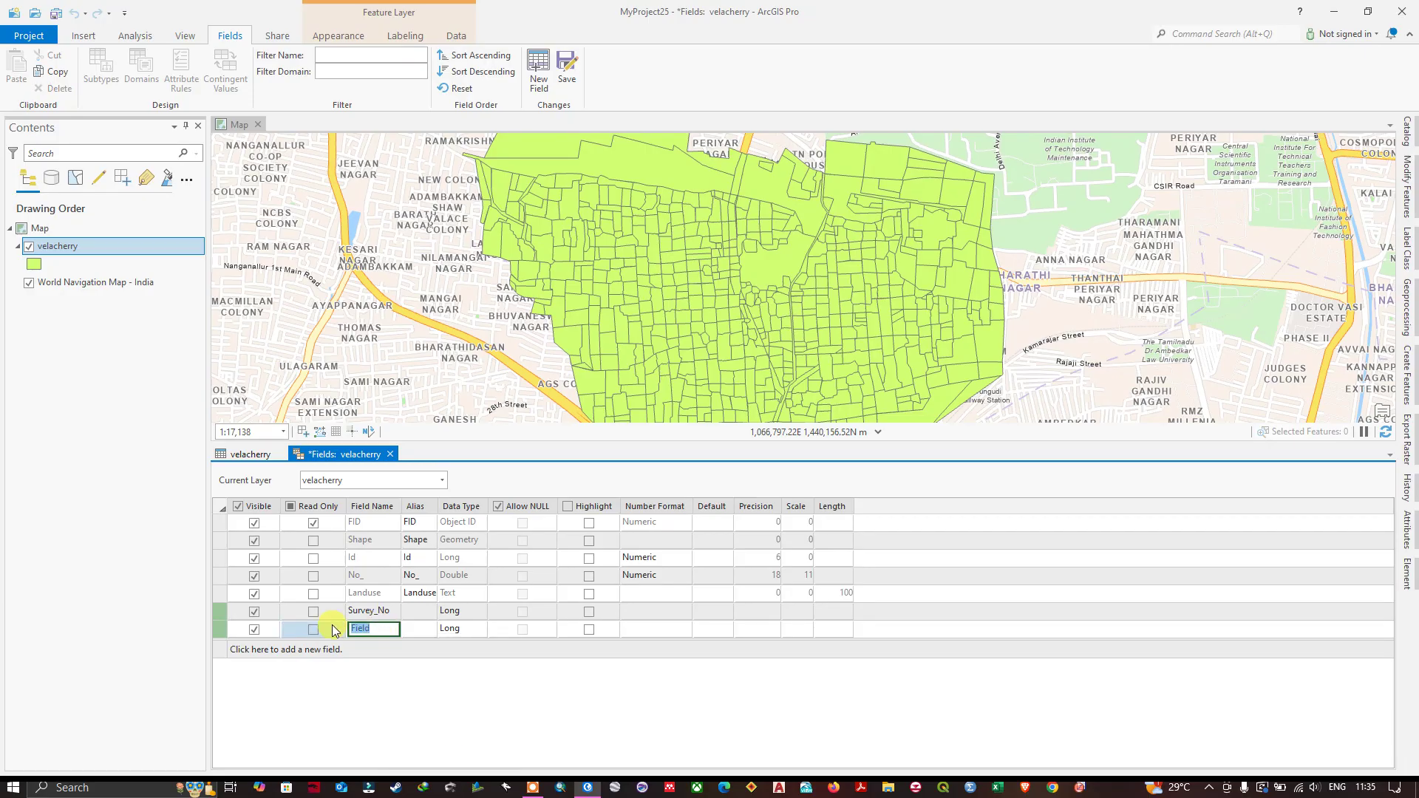
pyautogui.write('Ward_Name')
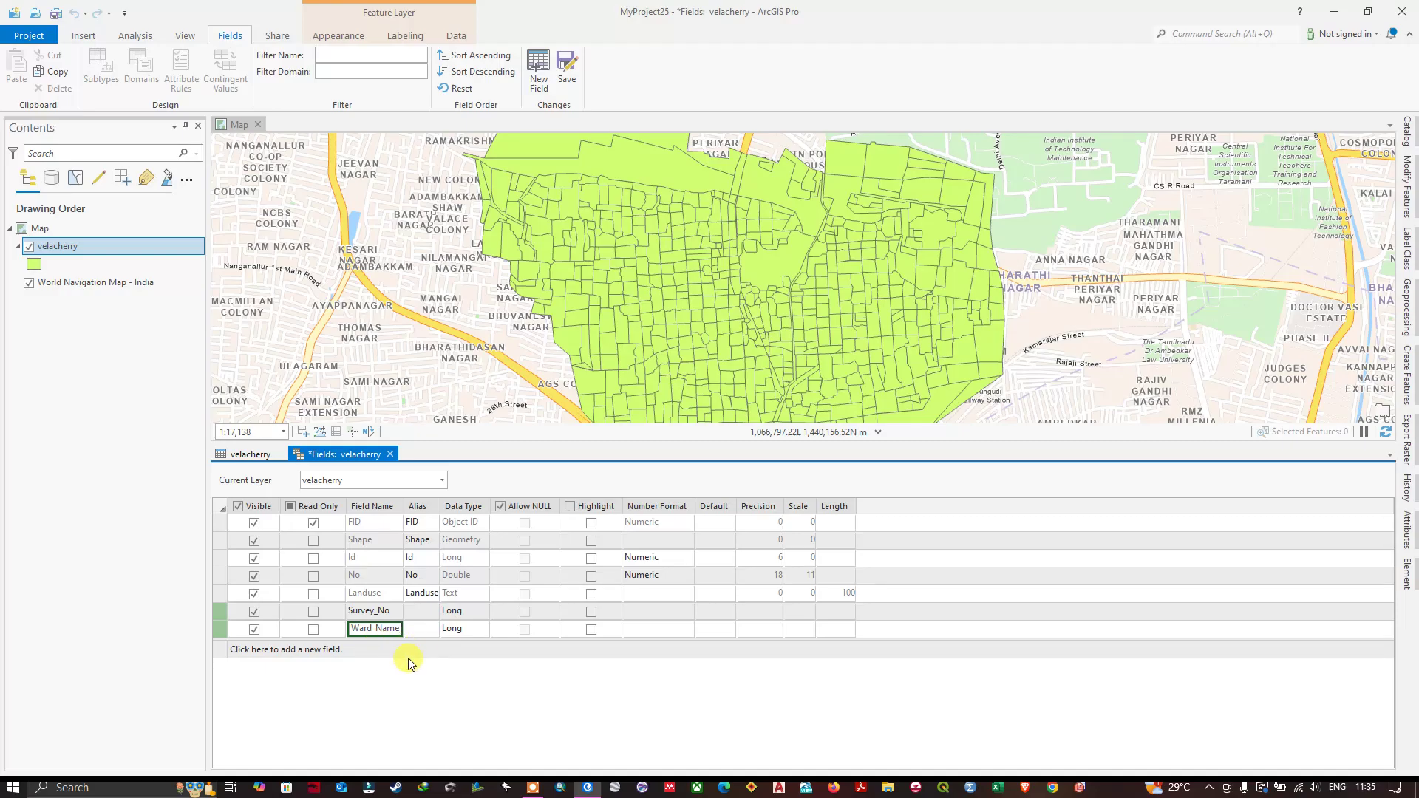
pyautogui.click(473, 632)
# Step: Make Ward_Name a Text field with length 50 and save the field changes
pyautogui.click(476, 632)
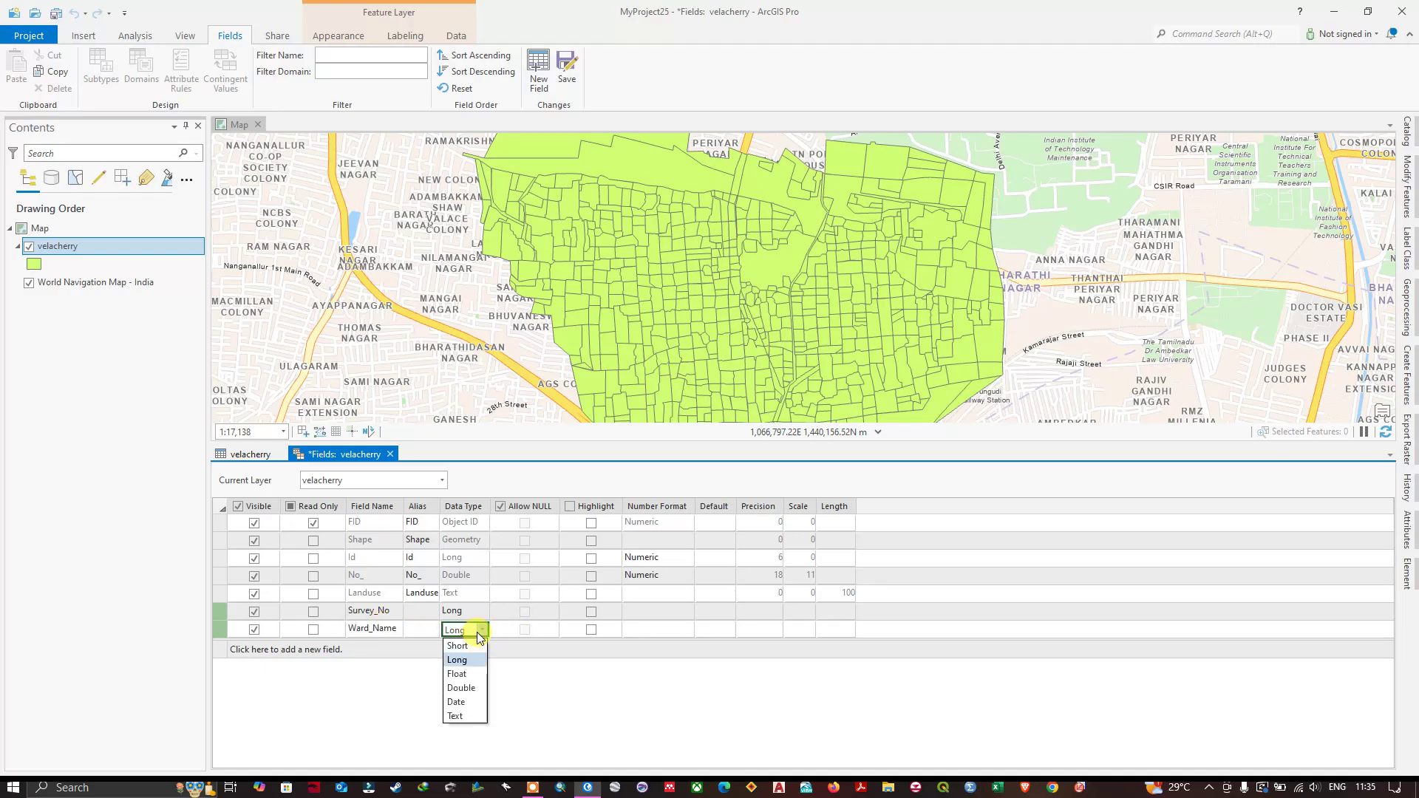
pyautogui.click(463, 717)
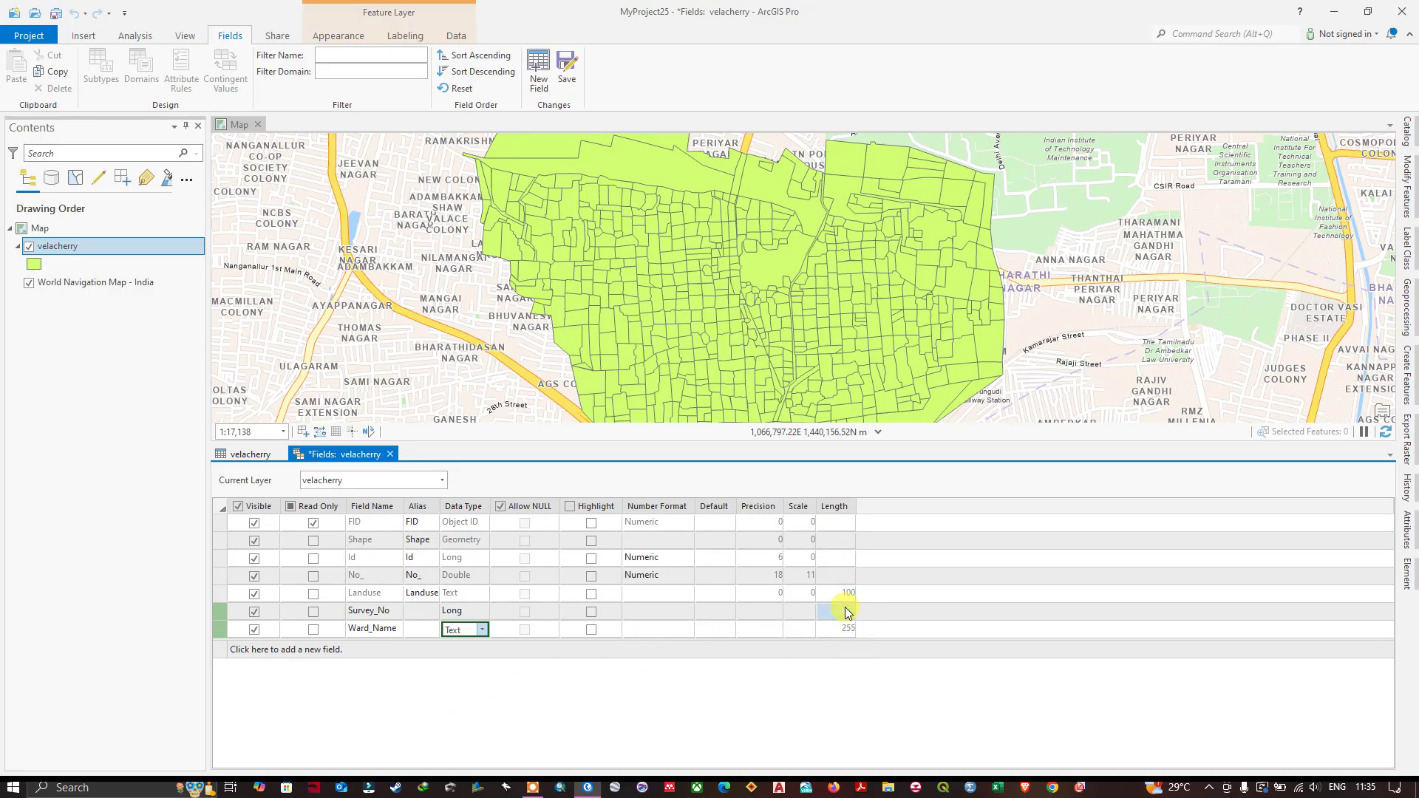
pyautogui.click(845, 634)
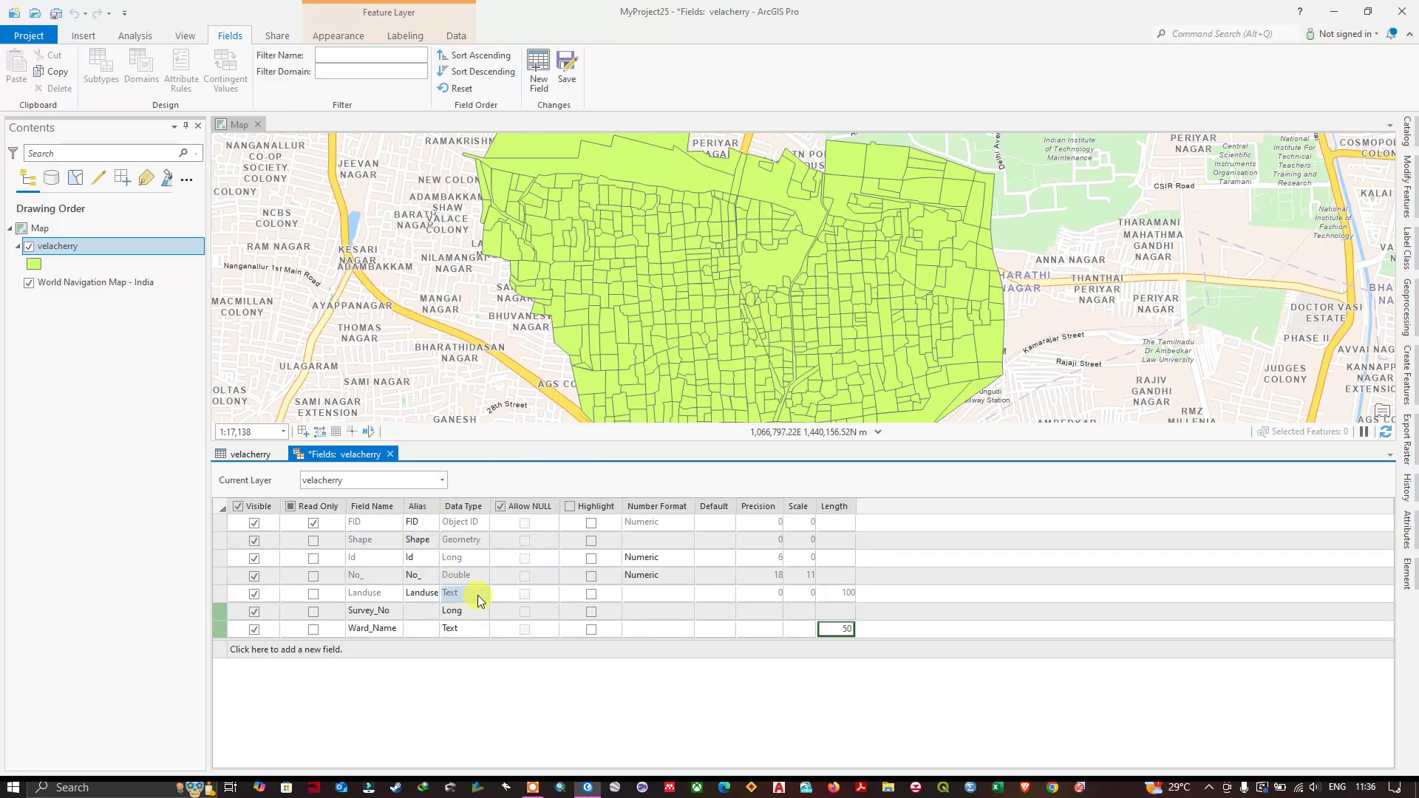
pyautogui.click(565, 67)
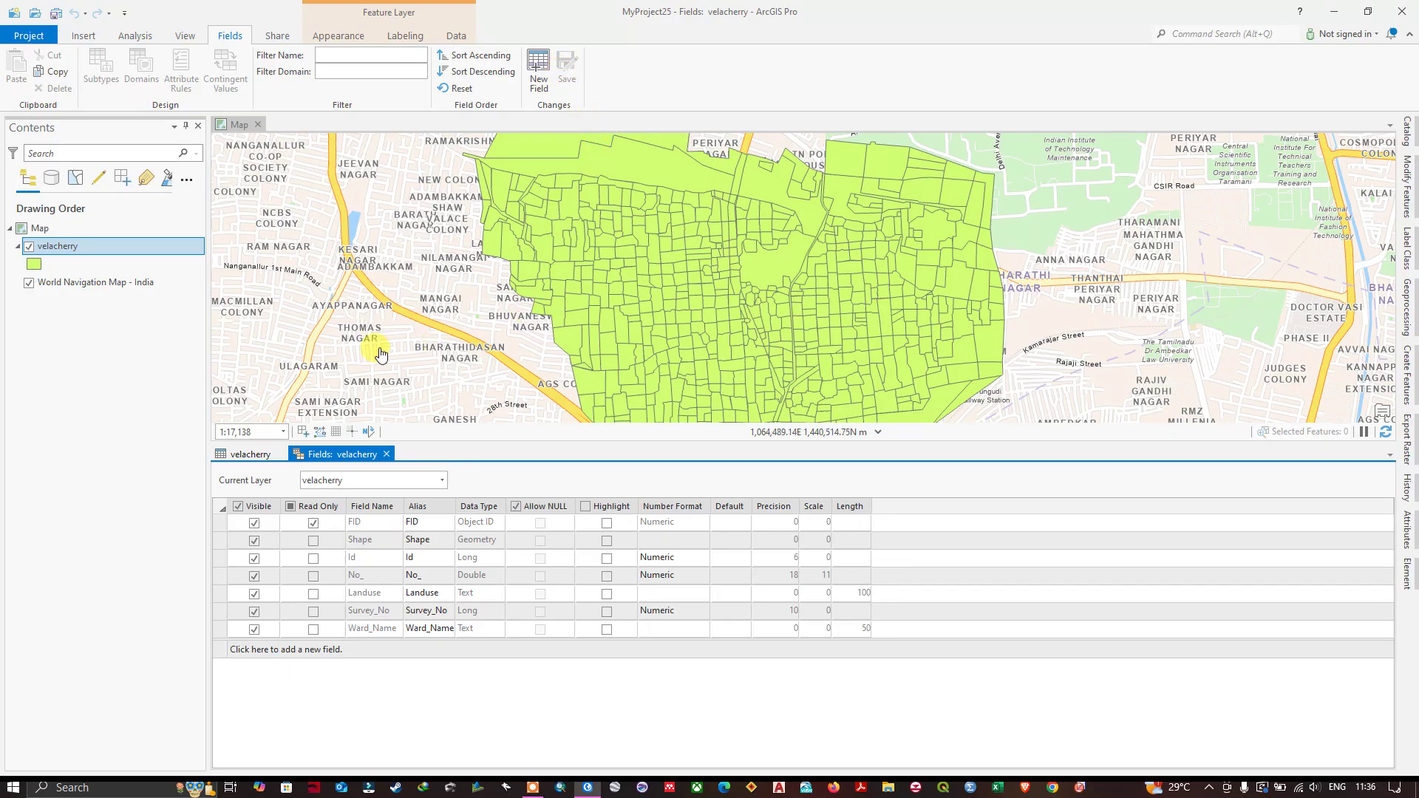
# Step: Create a field named Test, switch its type from Text to Date, and save it
pyautogui.click(251, 455)
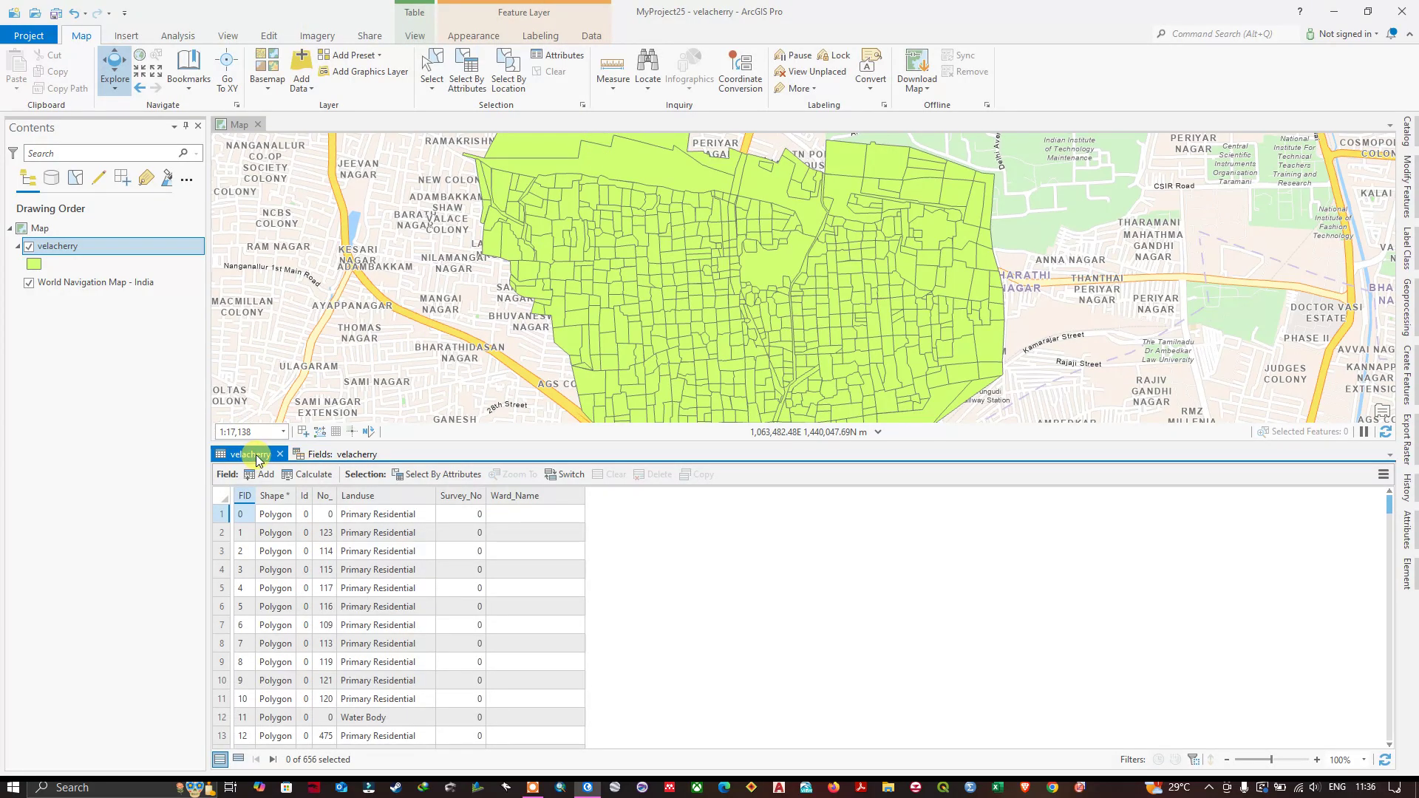
pyautogui.click(267, 480)
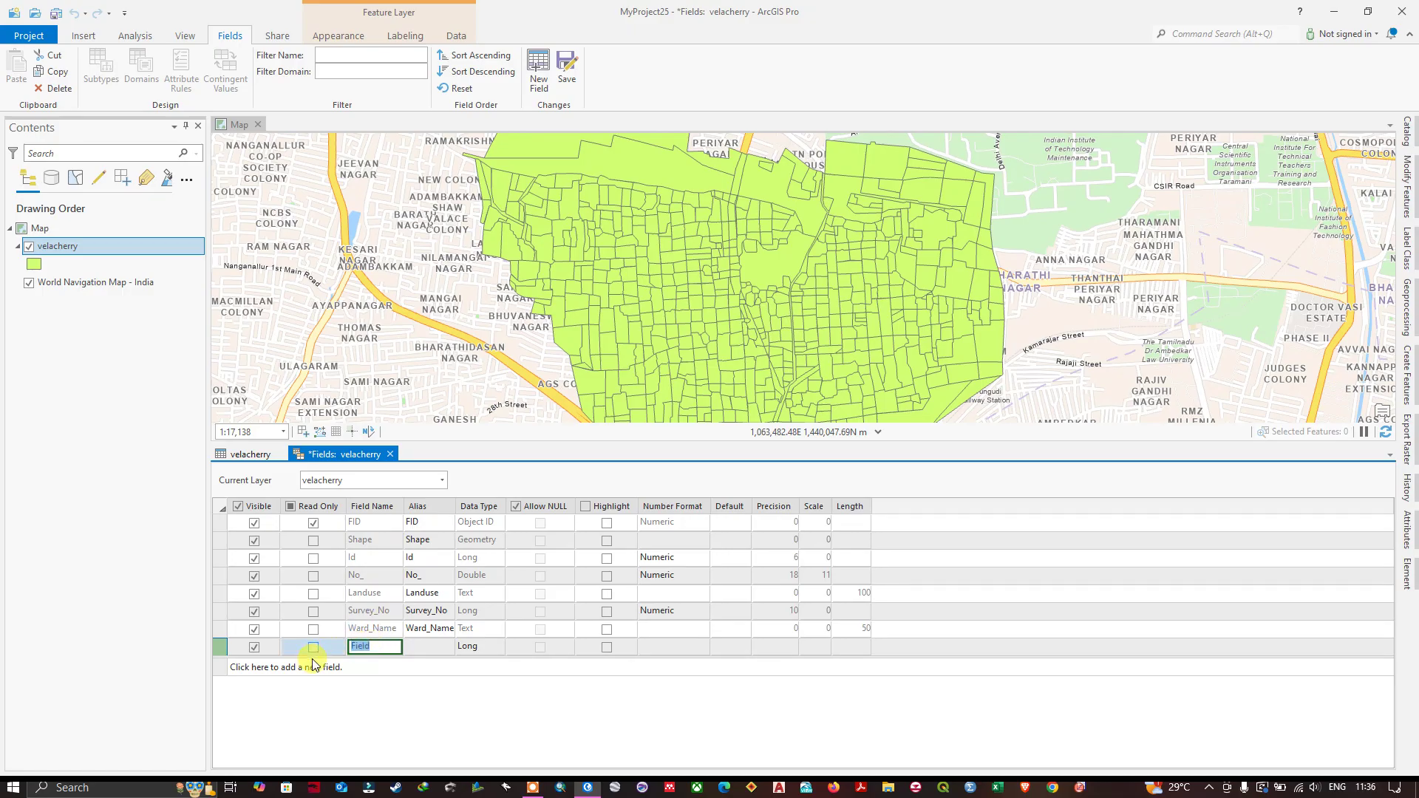
pyautogui.write('Test')
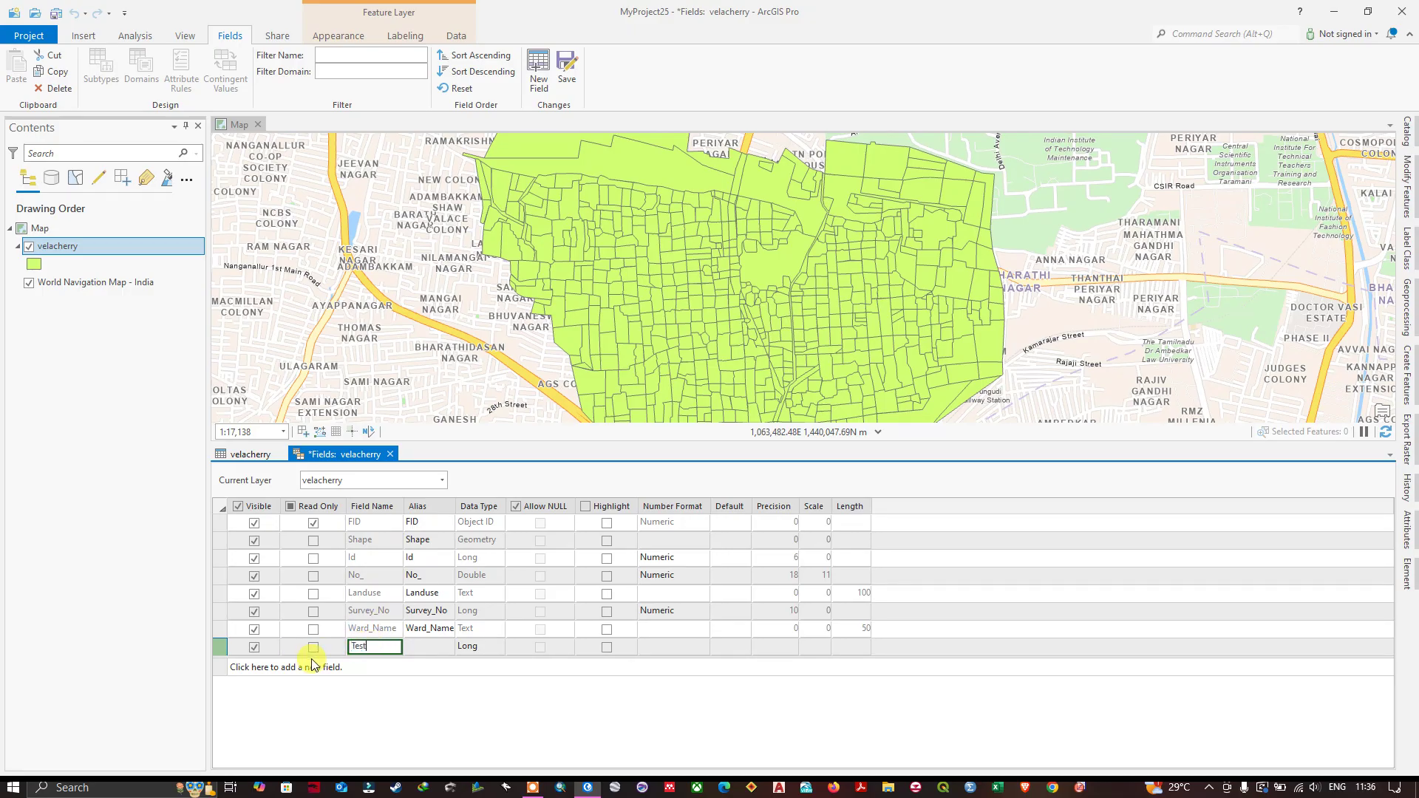
pyautogui.click(477, 648)
pyautogui.click(484, 736)
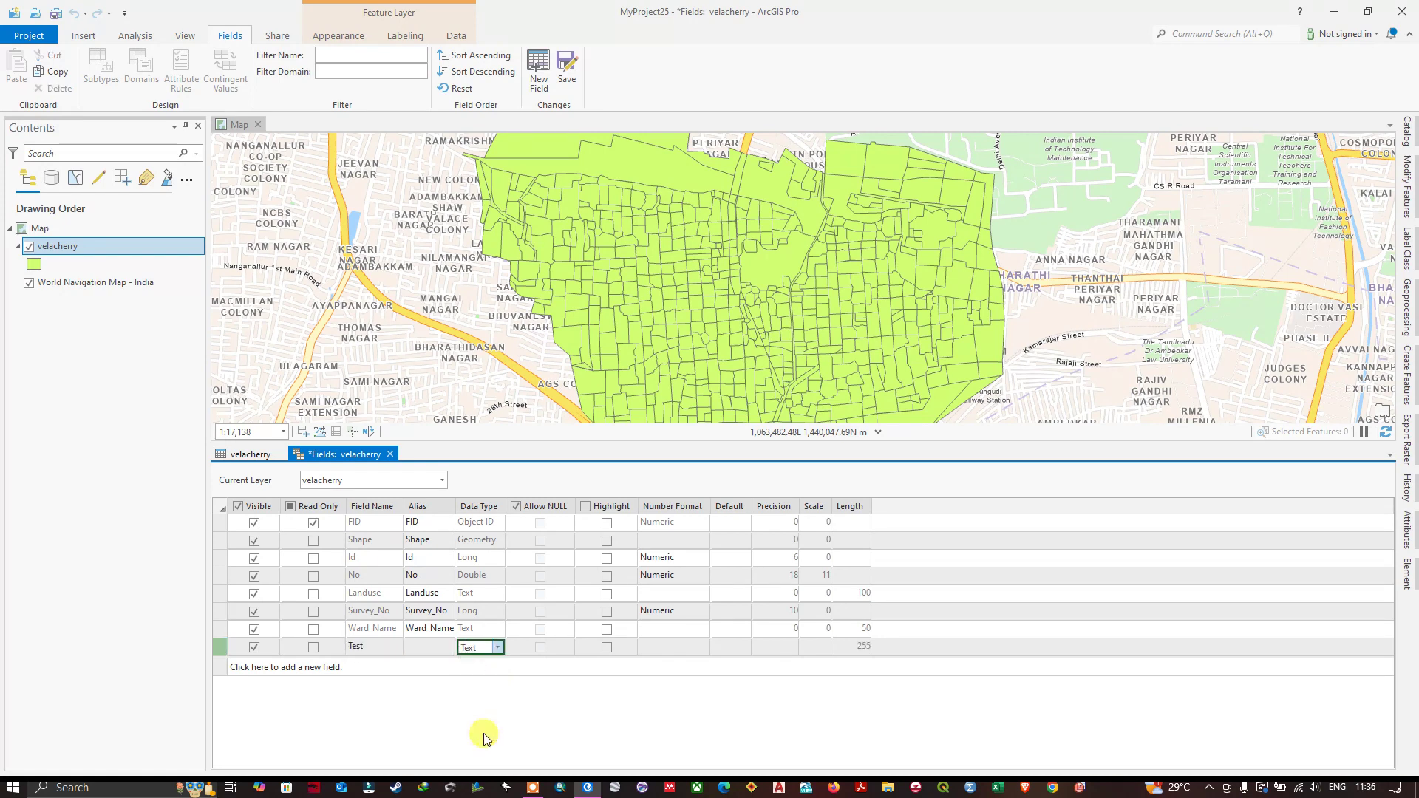
pyautogui.click(500, 647)
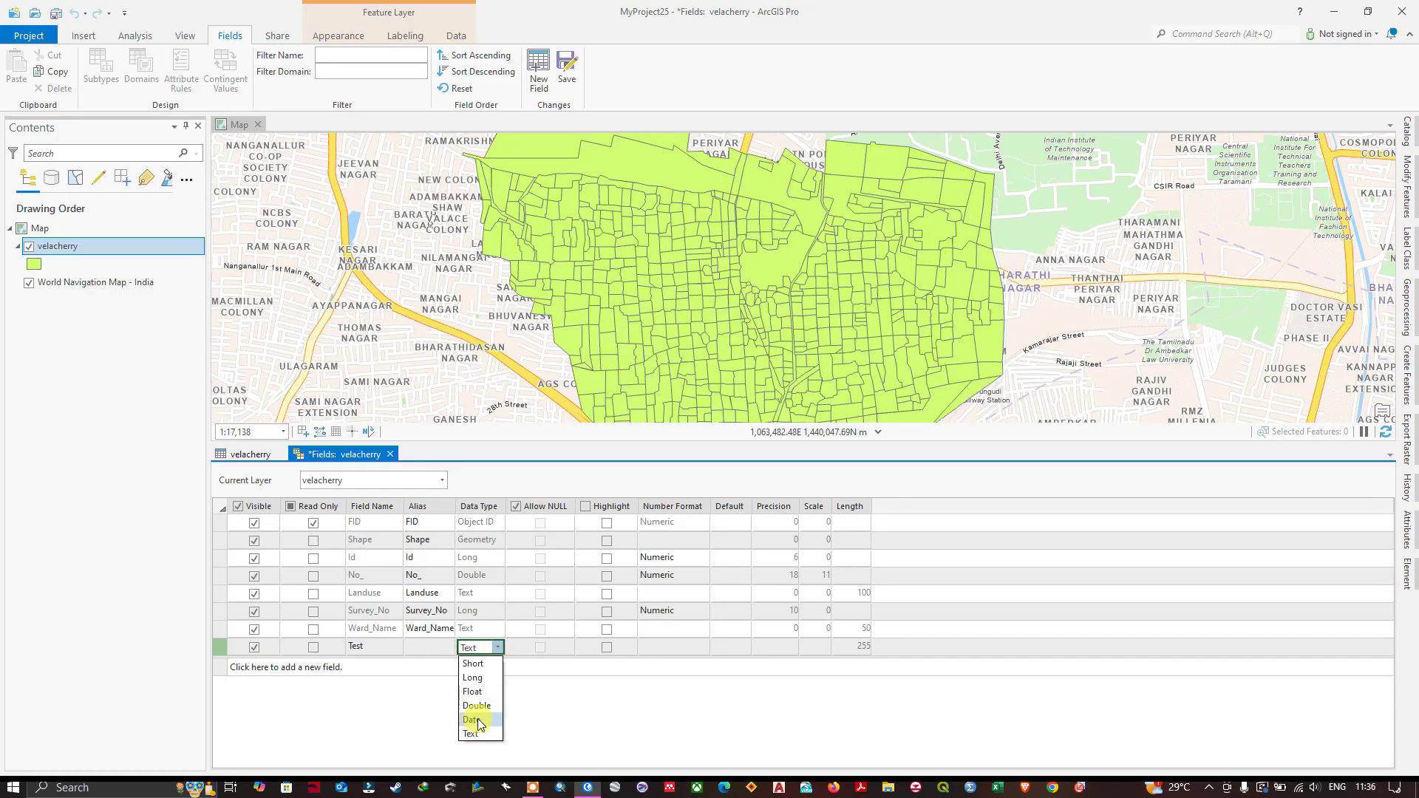
pyautogui.click(479, 718)
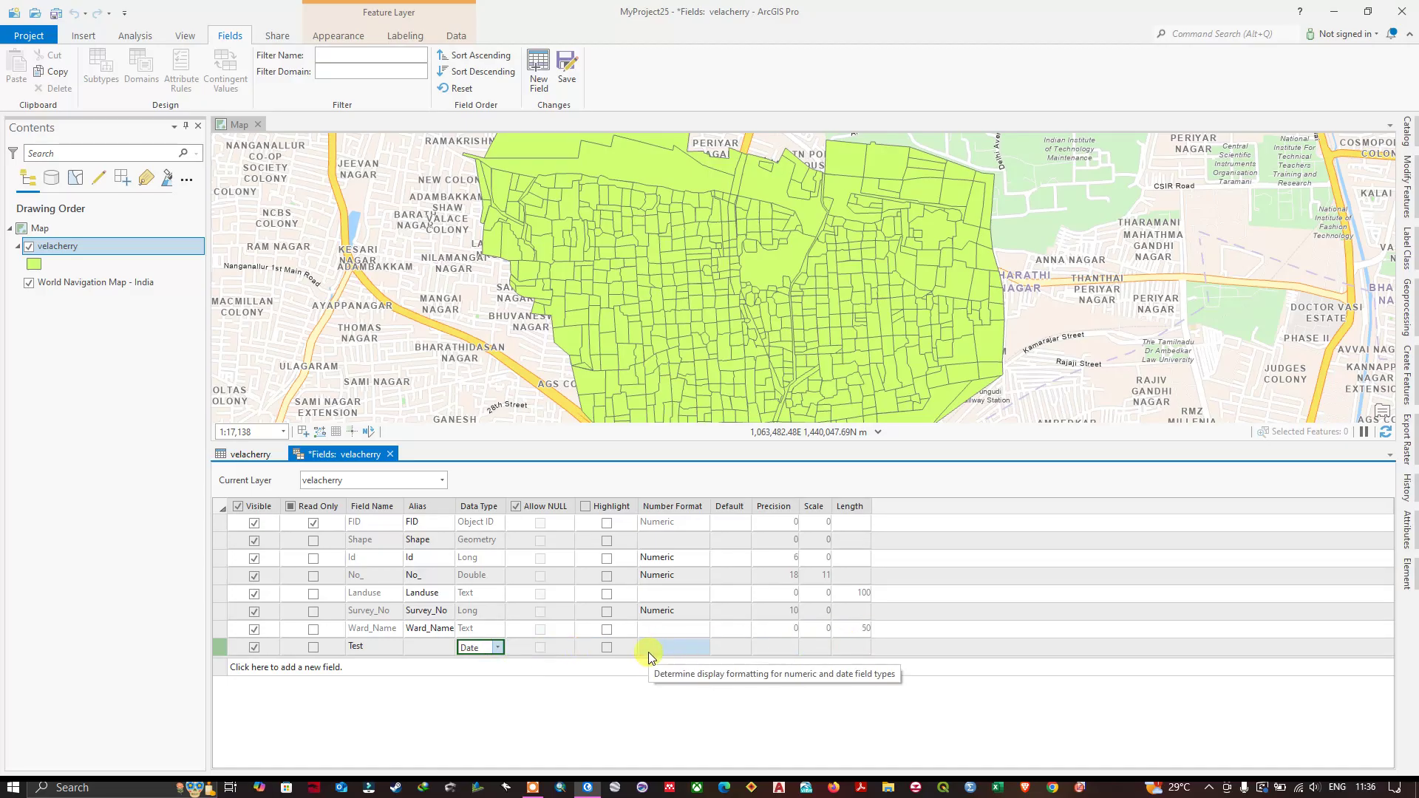
pyautogui.click(567, 66)
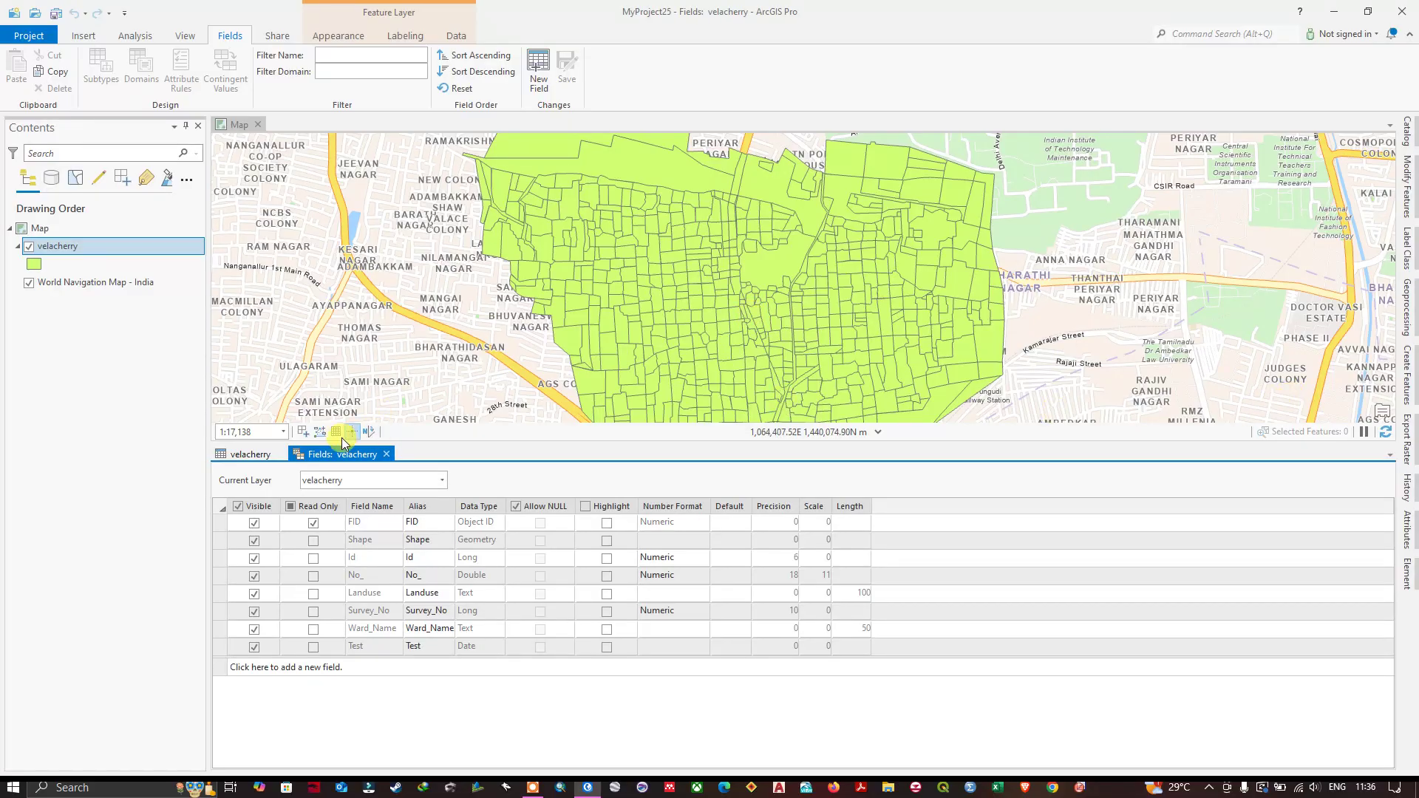
pyautogui.click(252, 454)
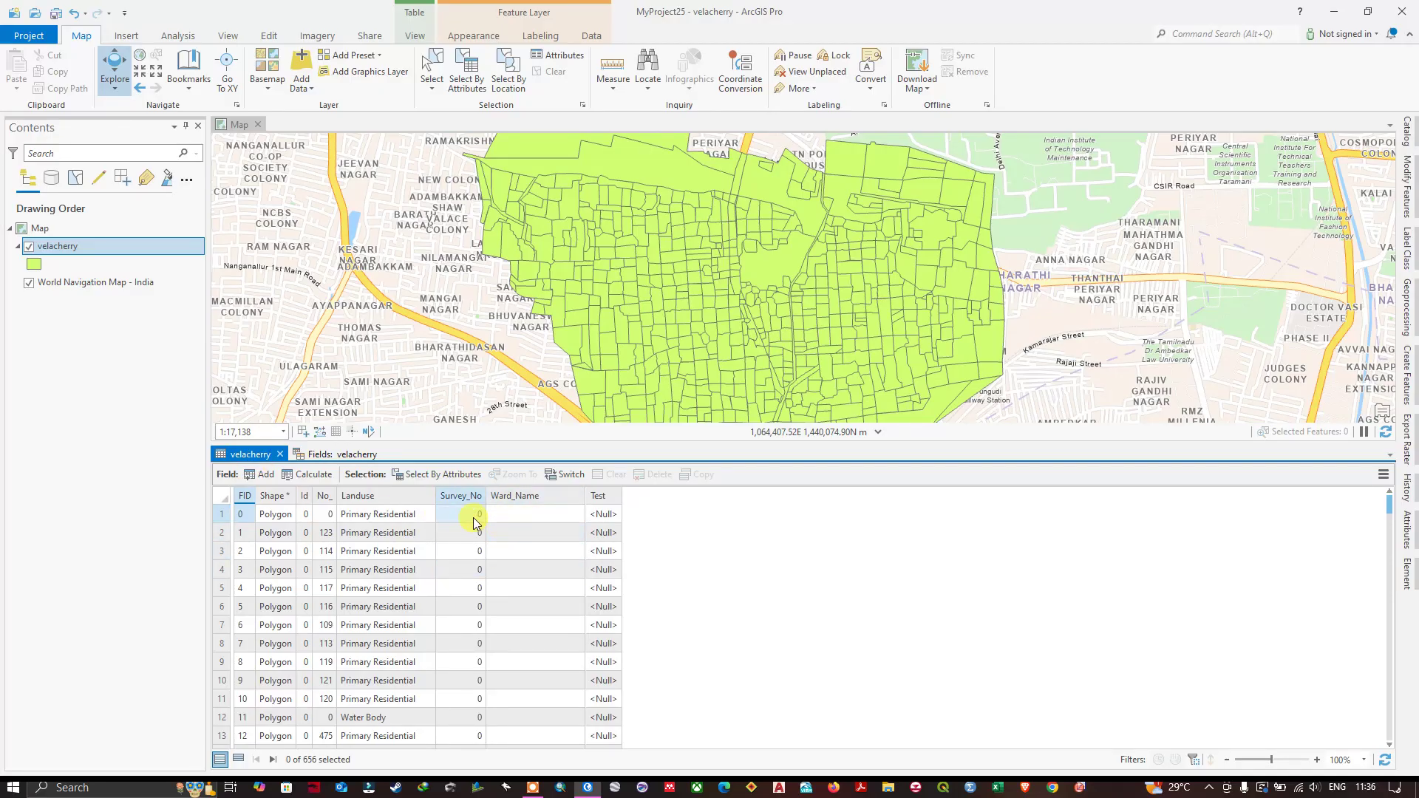
# Step: Zoom the map to parcels FID 0 and FID 4, then edit FID 4's Survey_No cell
pyautogui.doubleClick(449, 514)
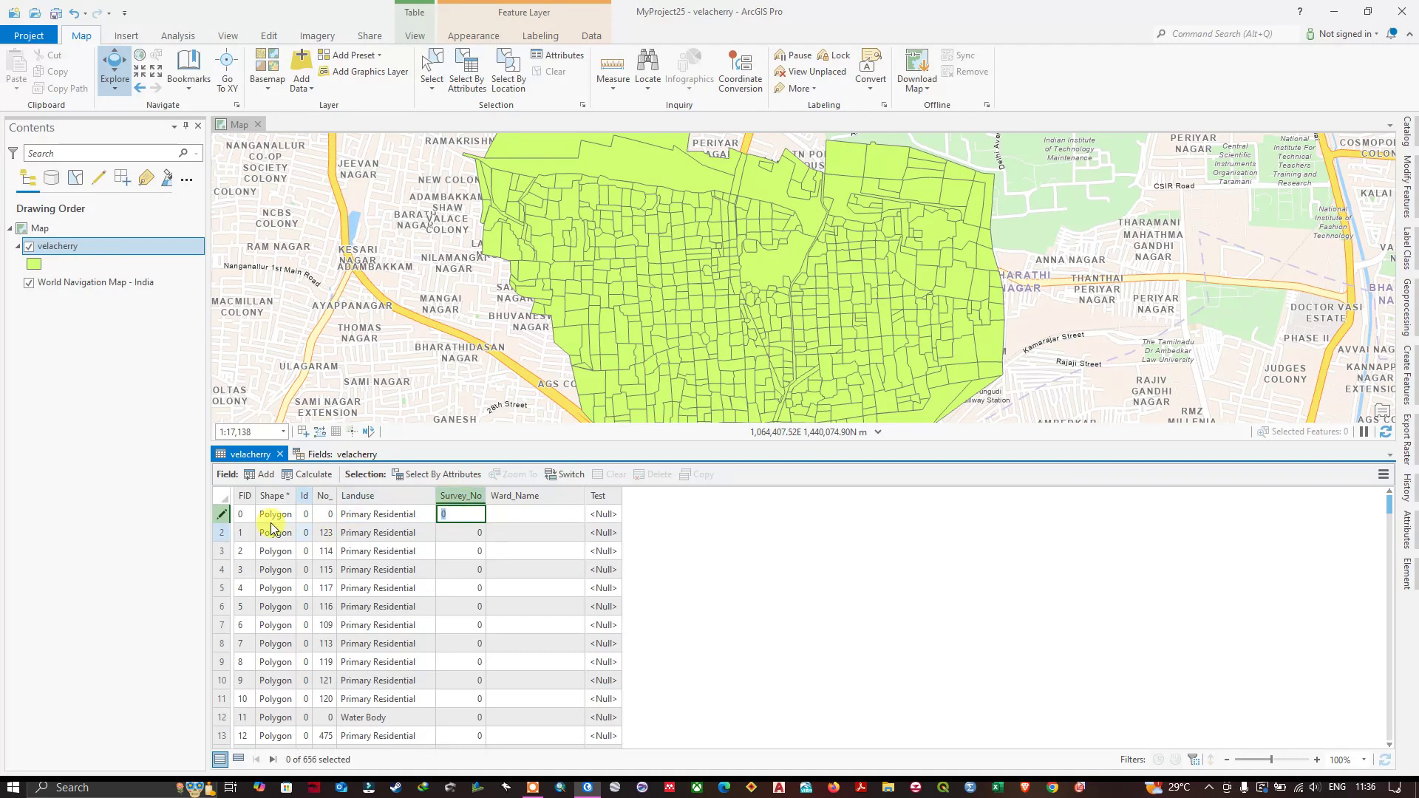
pyautogui.doubleClick(220, 538)
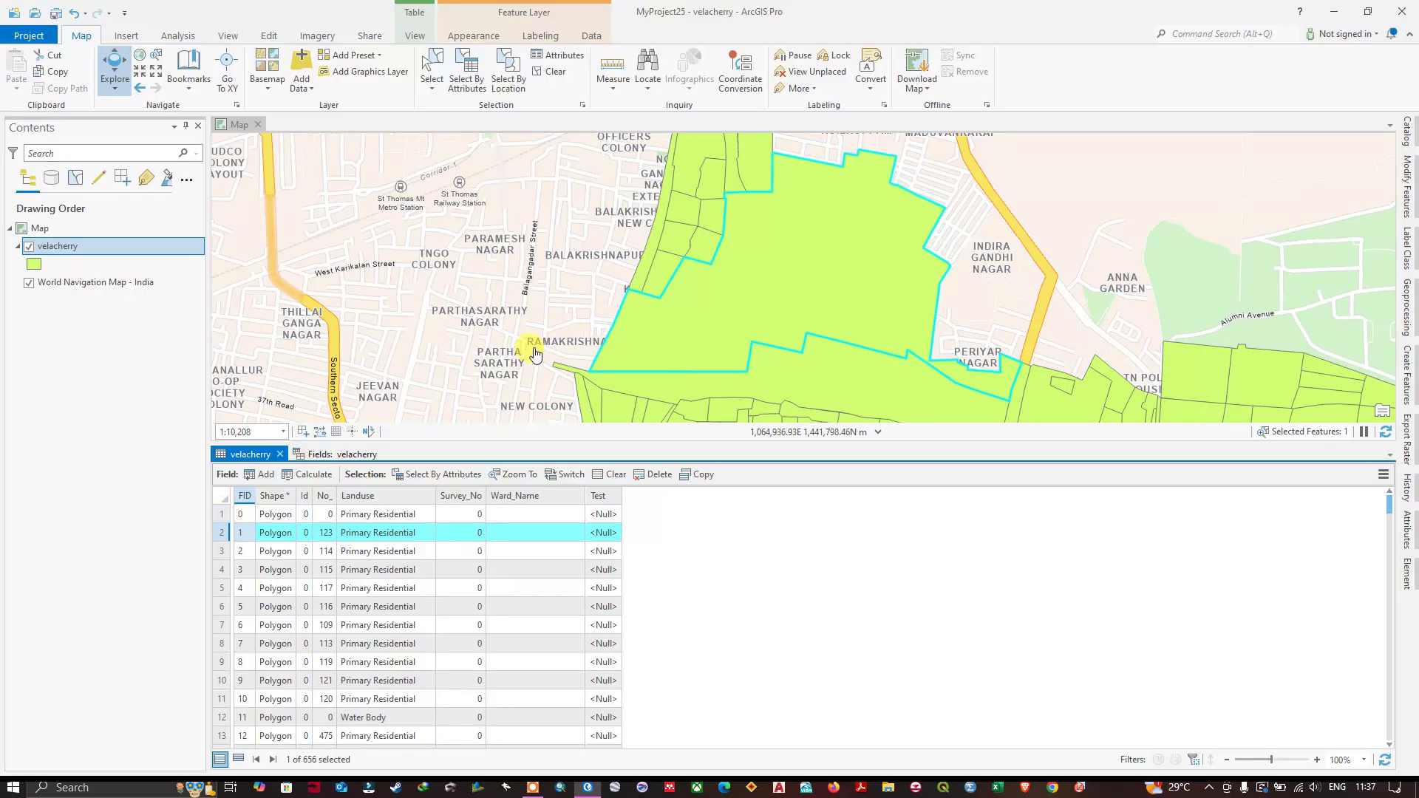
pyautogui.doubleClick(225, 514)
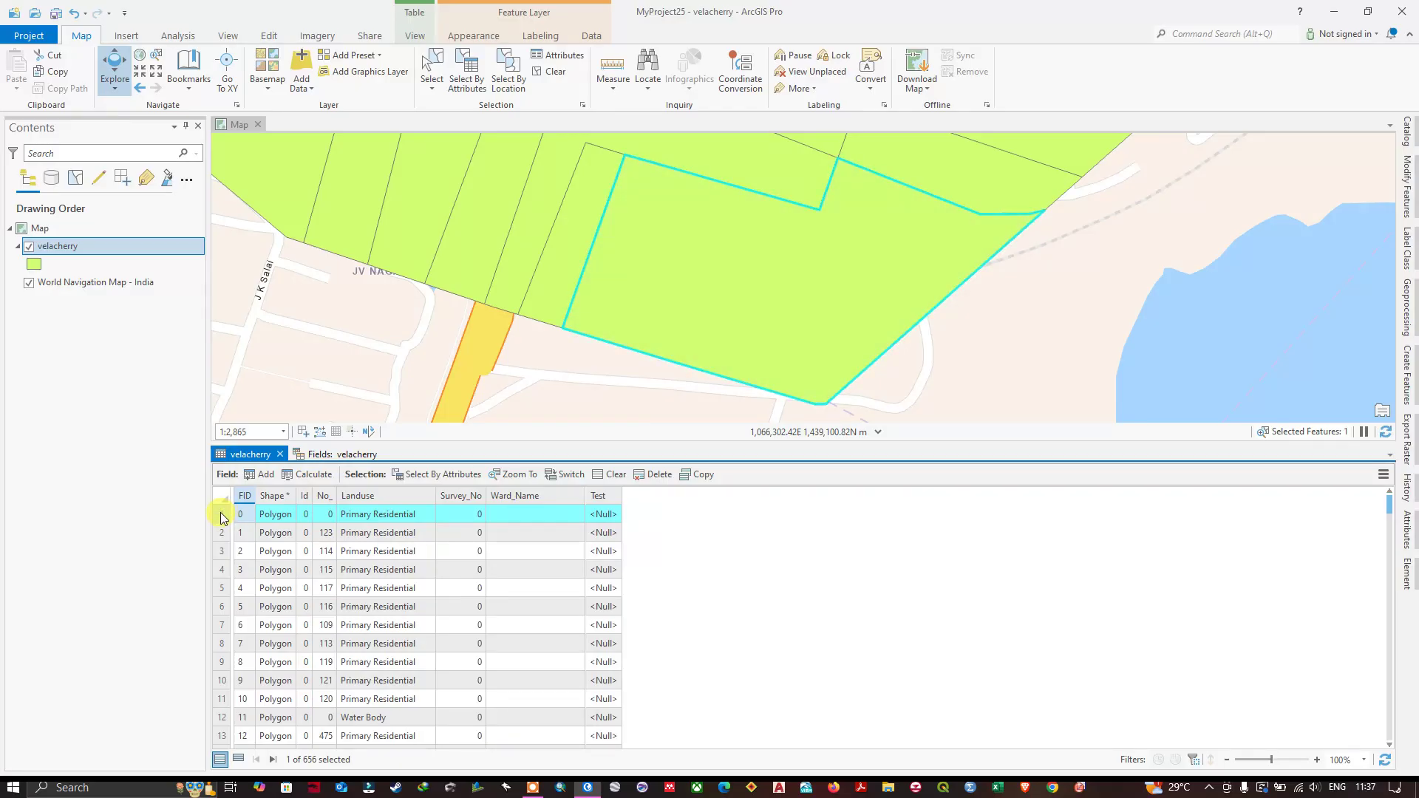
pyautogui.doubleClick(221, 588)
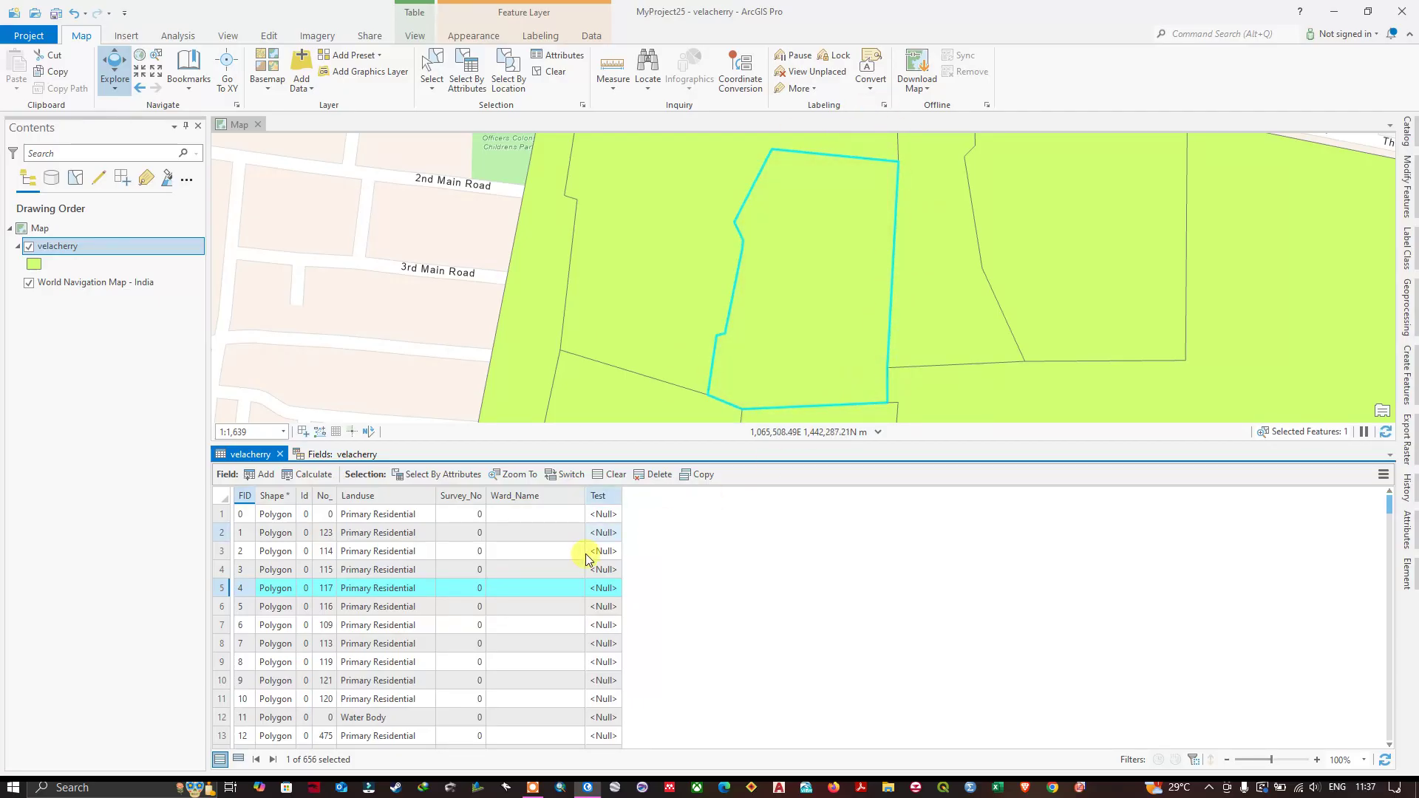
pyautogui.click(480, 590)
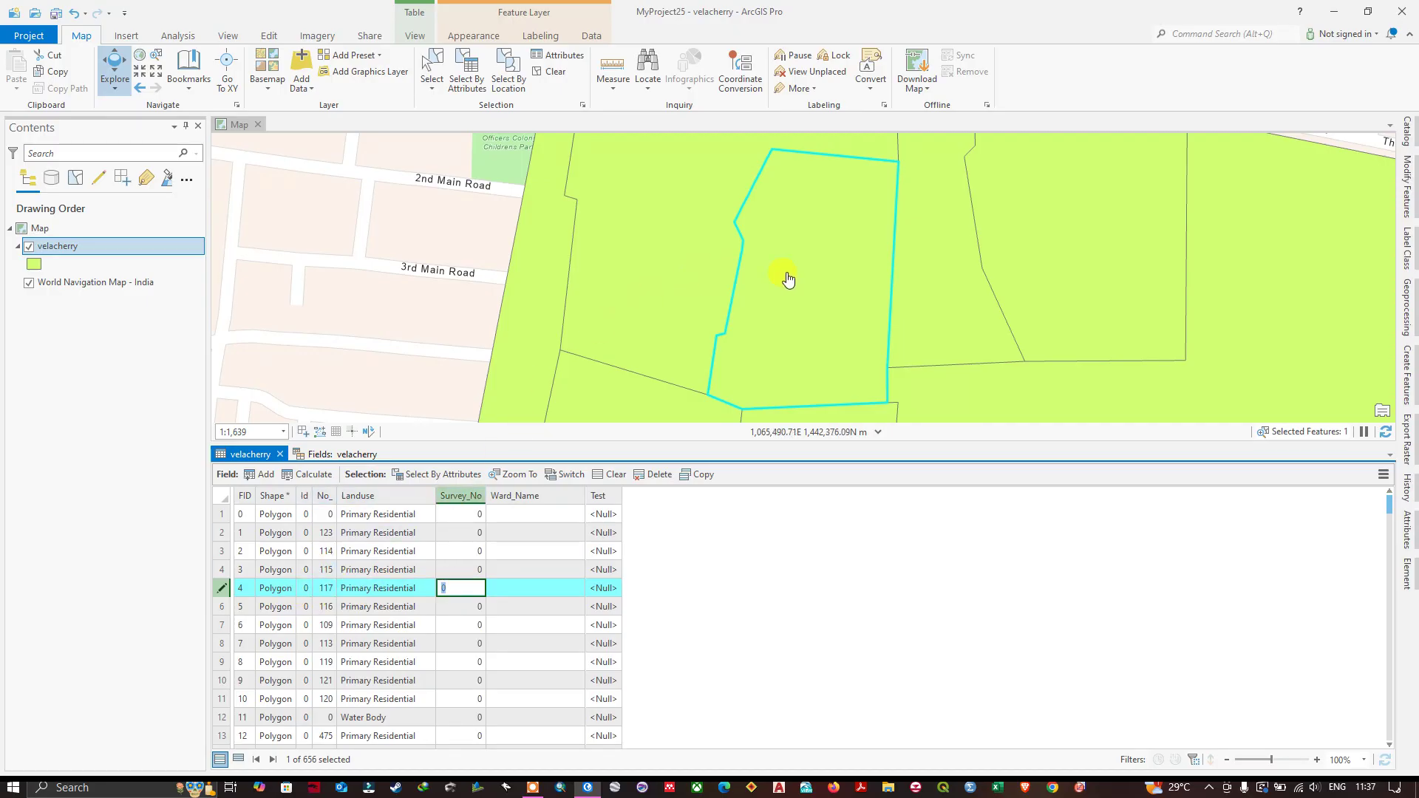
# Step: Give parcel FID 4 Survey_No 56 and Ward_Name Ward 23
pyautogui.scroll(-3, 790, 280)
pyautogui.scroll(-5, 790, 279)
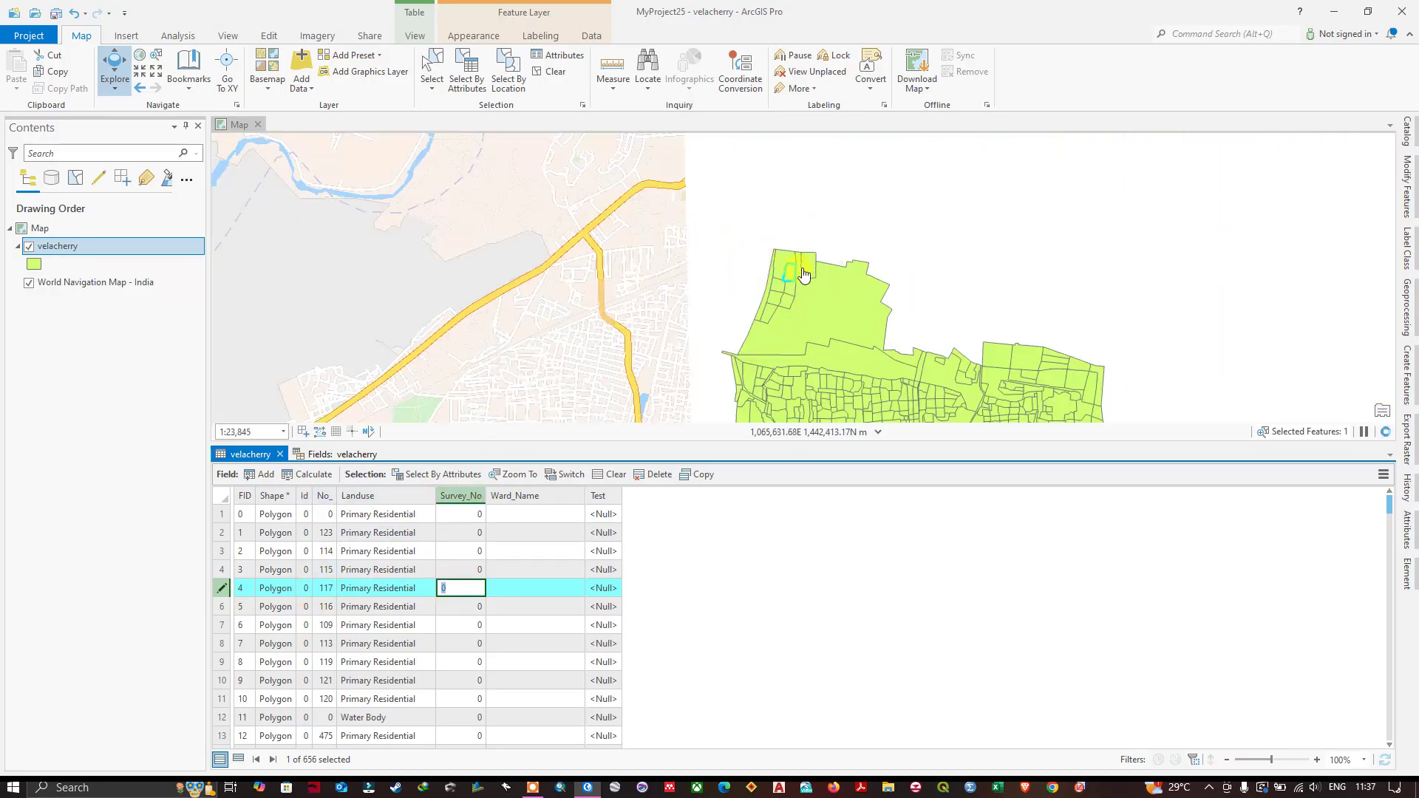
pyautogui.scroll(2, 789, 281)
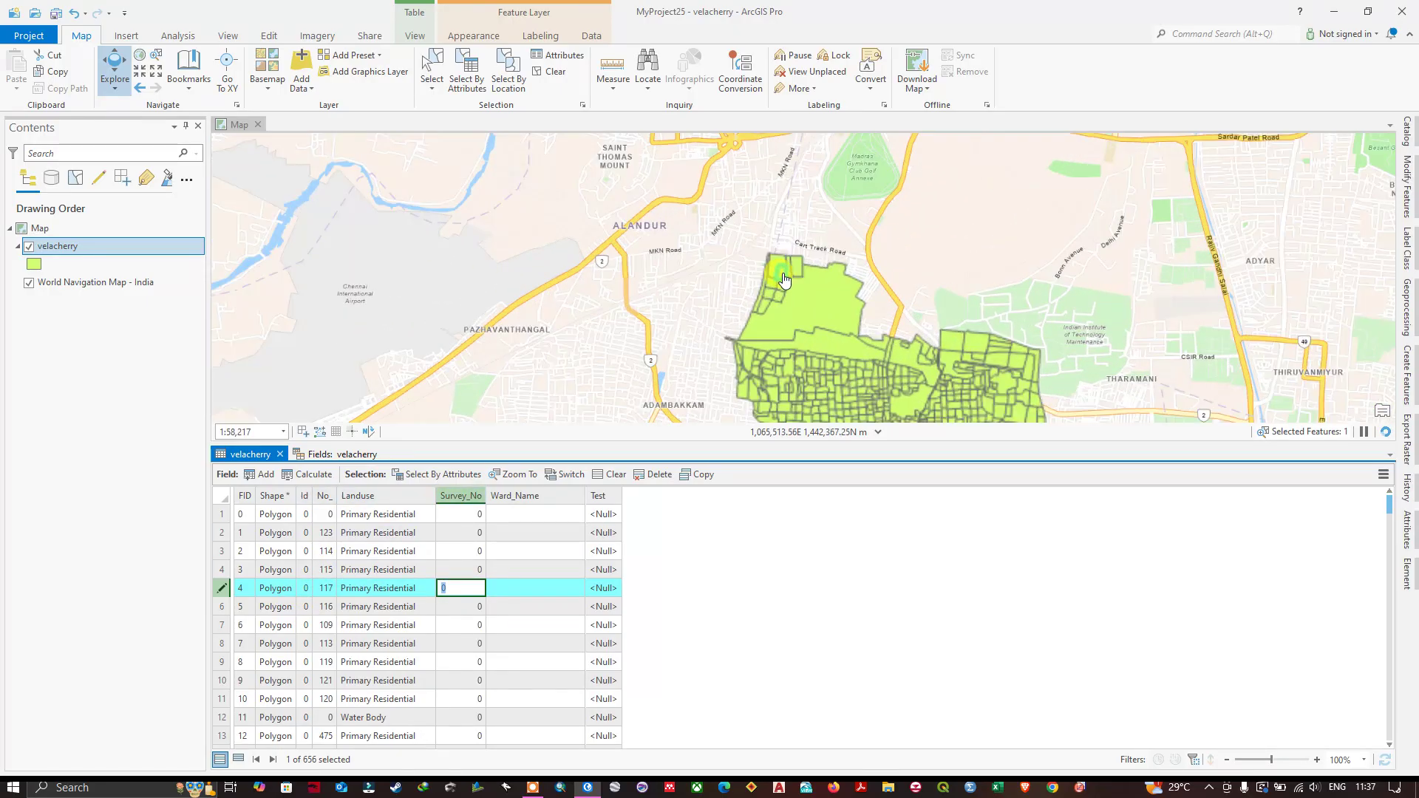
pyautogui.scroll(2, 786, 285)
pyautogui.click(460, 587)
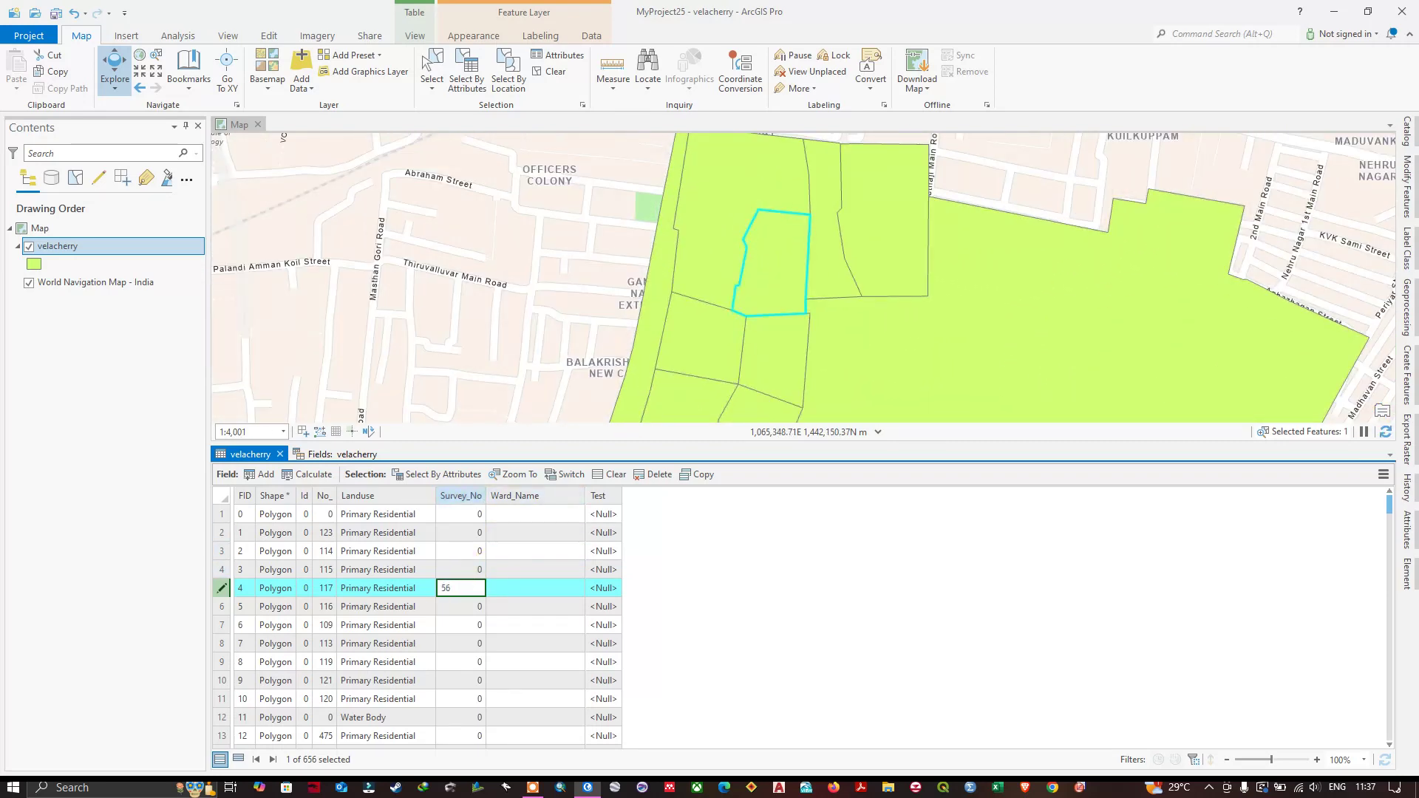
pyautogui.click(515, 588)
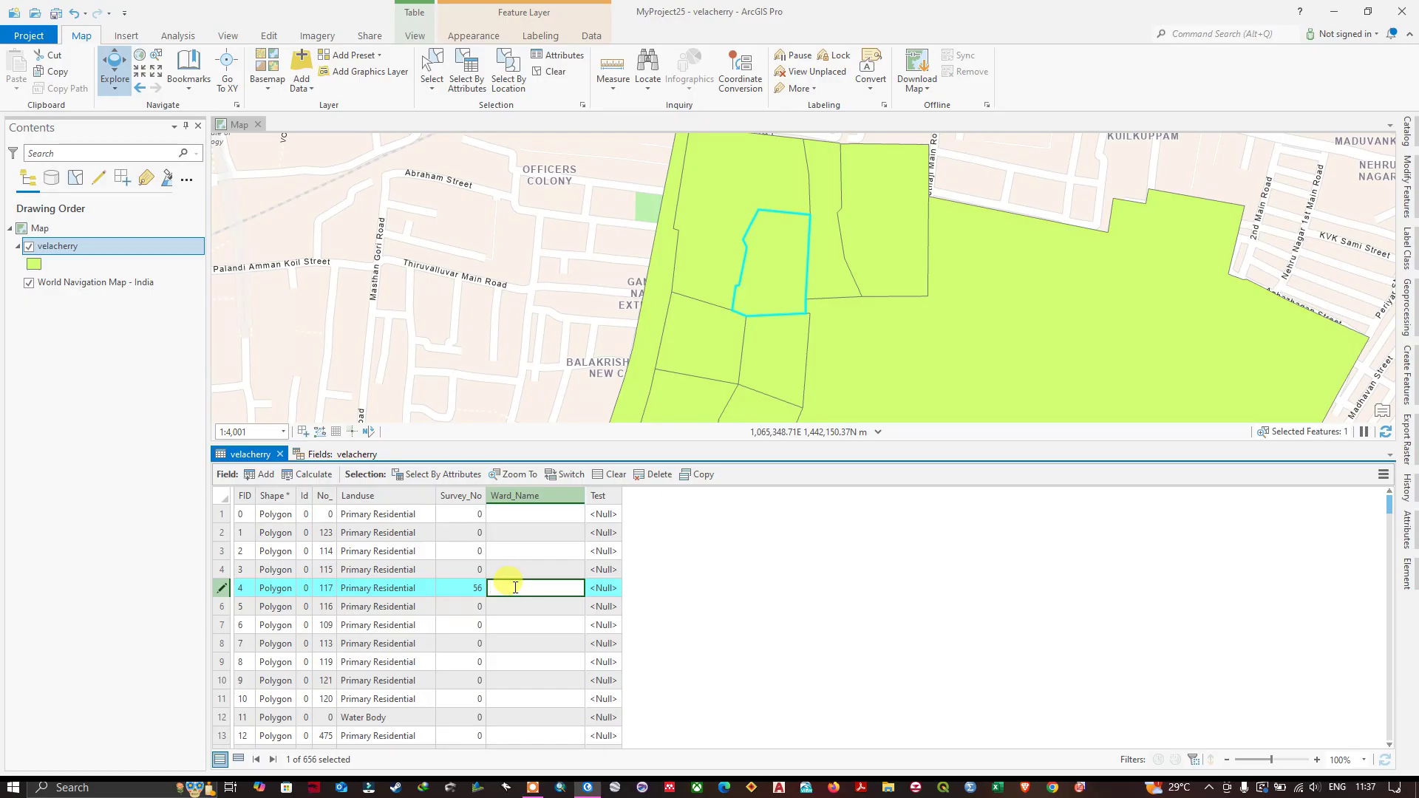
pyautogui.write('Ward 23')
pyautogui.click(606, 589)
# Step: Set parcel FID 4's Test date to 01-10-2023 using the calendar picker
pyautogui.click(657, 588)
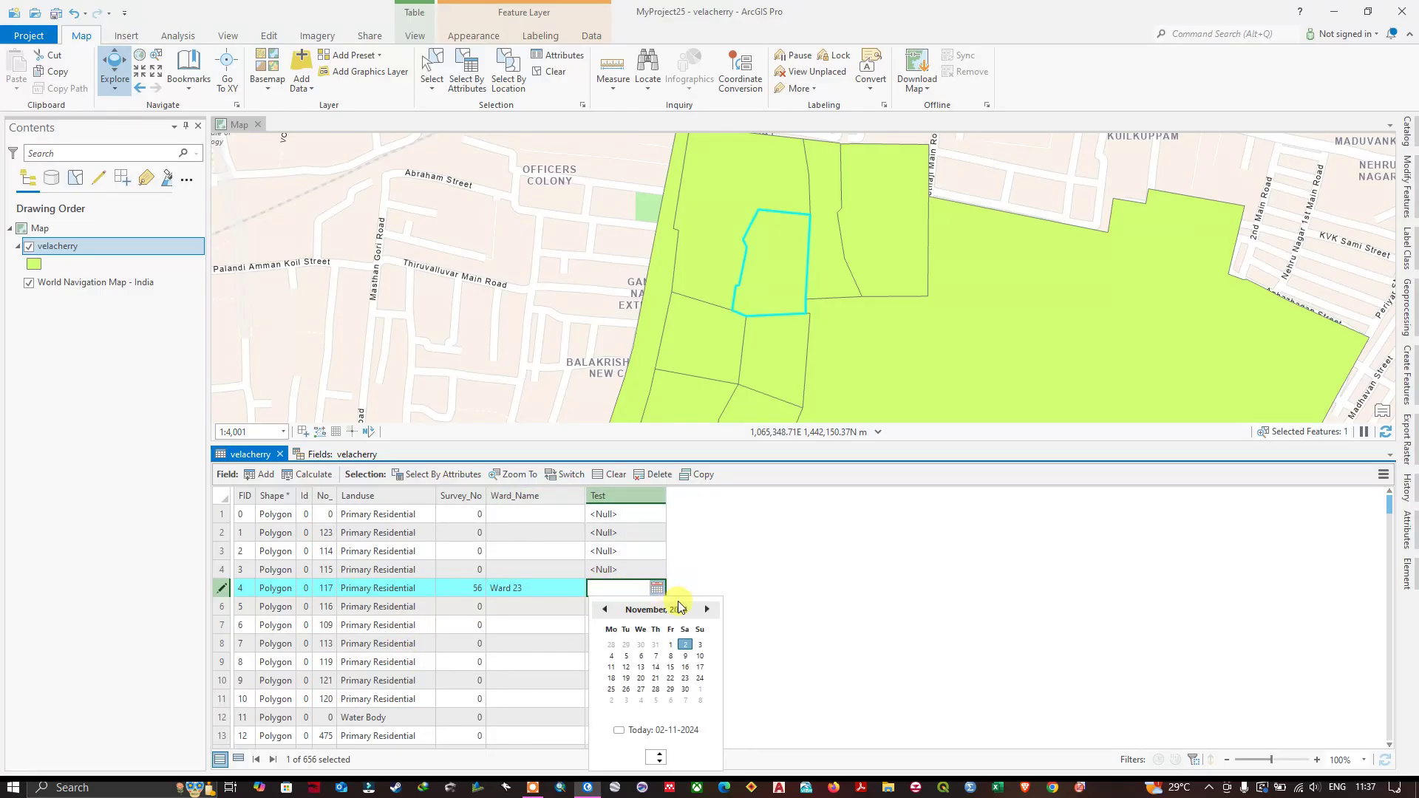
pyautogui.click(604, 610)
pyautogui.click(627, 646)
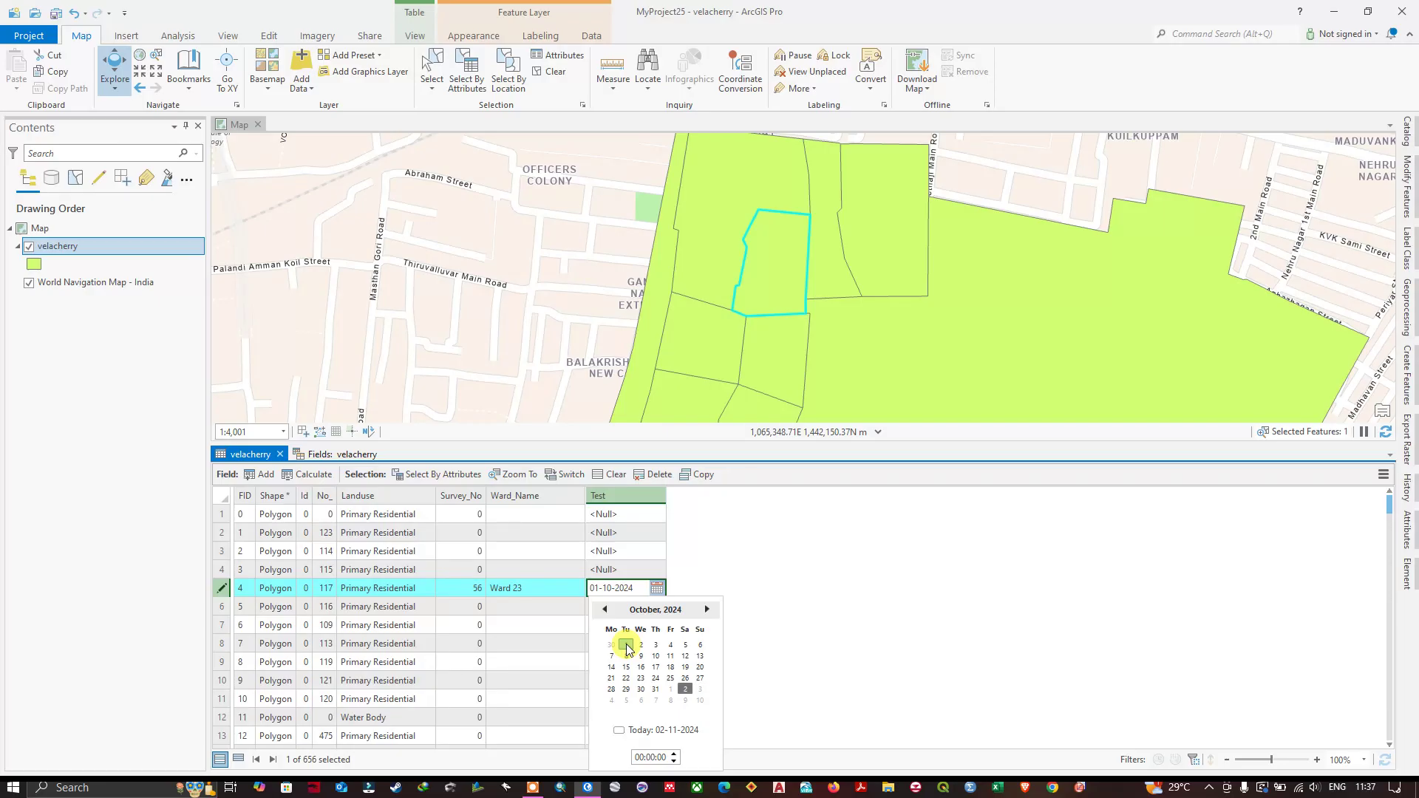
pyautogui.click(675, 610)
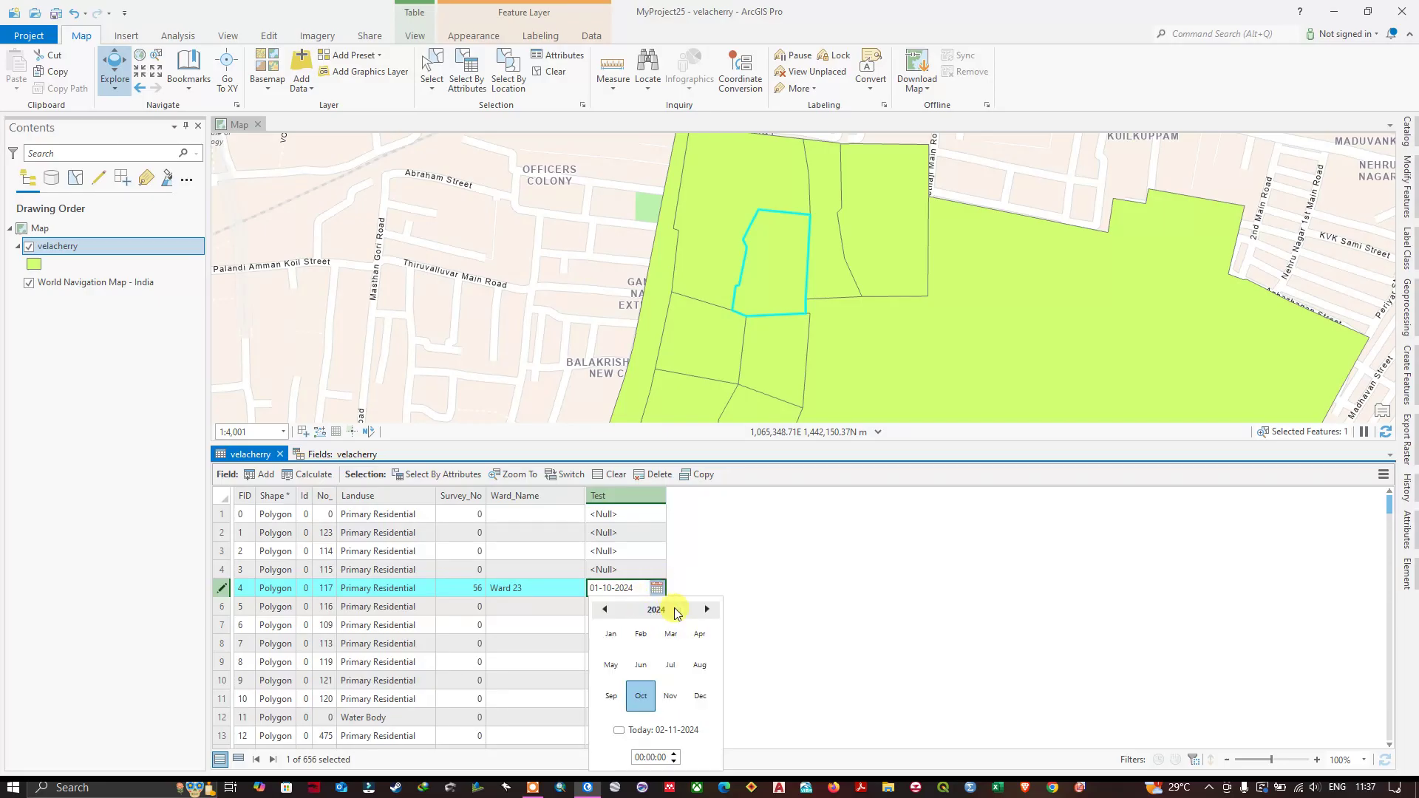
pyautogui.click(605, 610)
pyautogui.click(640, 696)
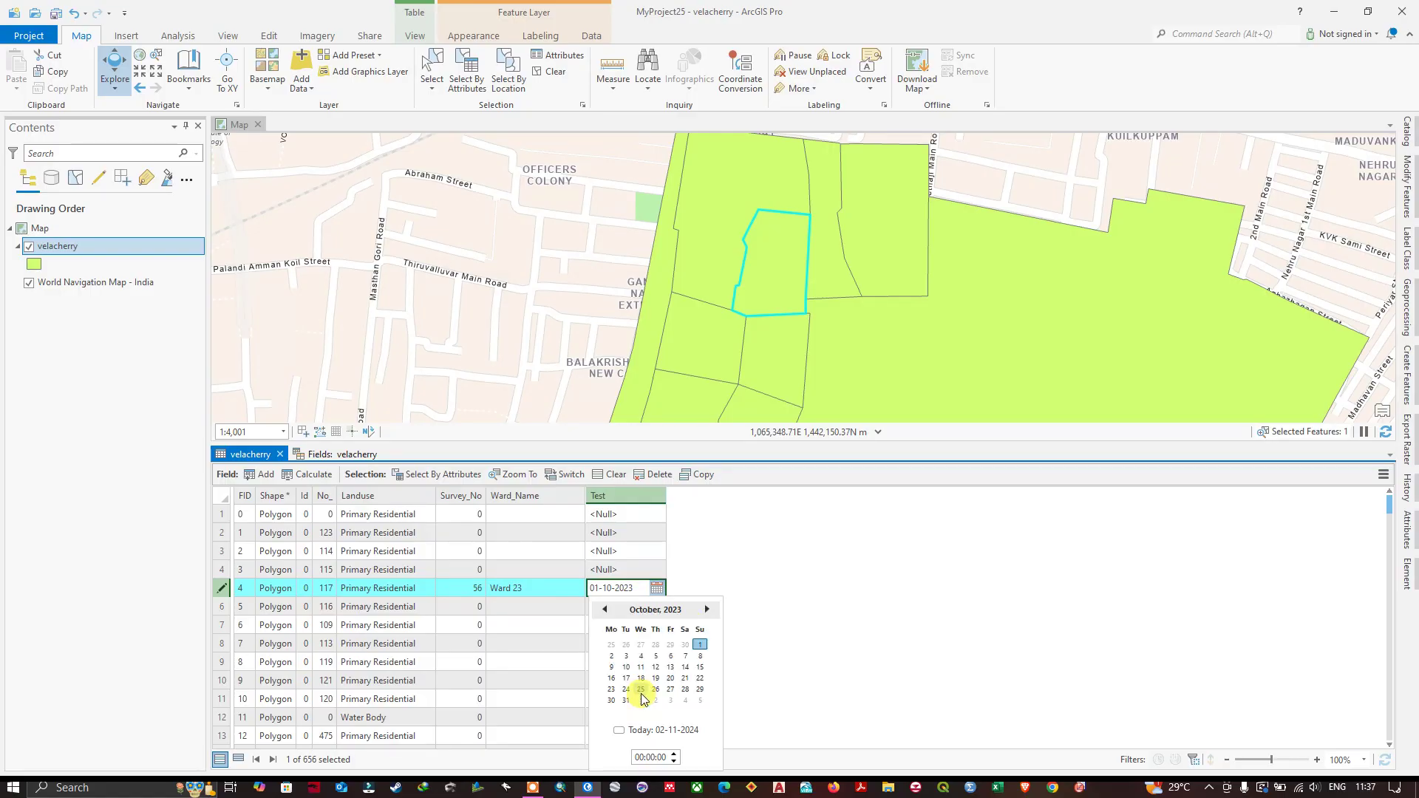
pyautogui.click(689, 556)
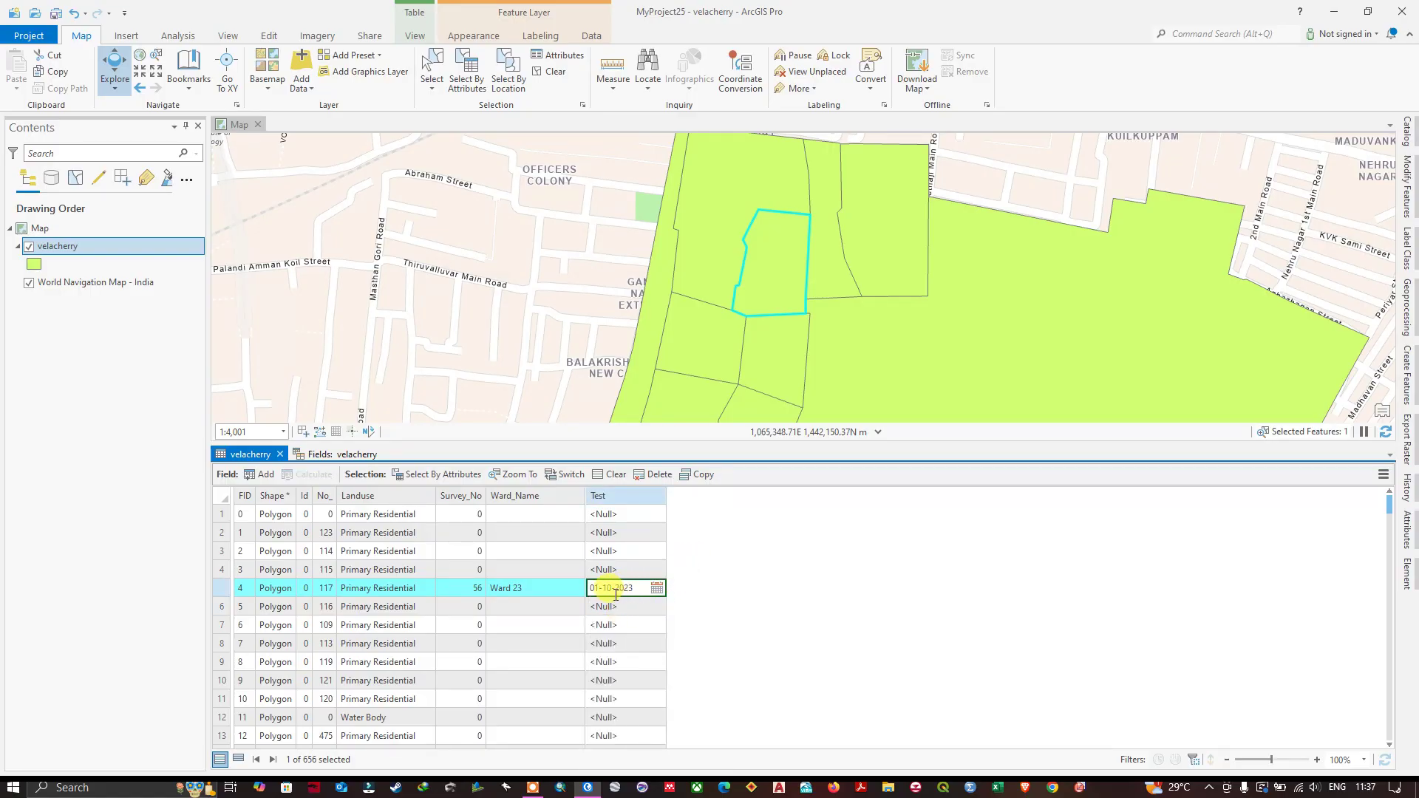
pyautogui.click(509, 595)
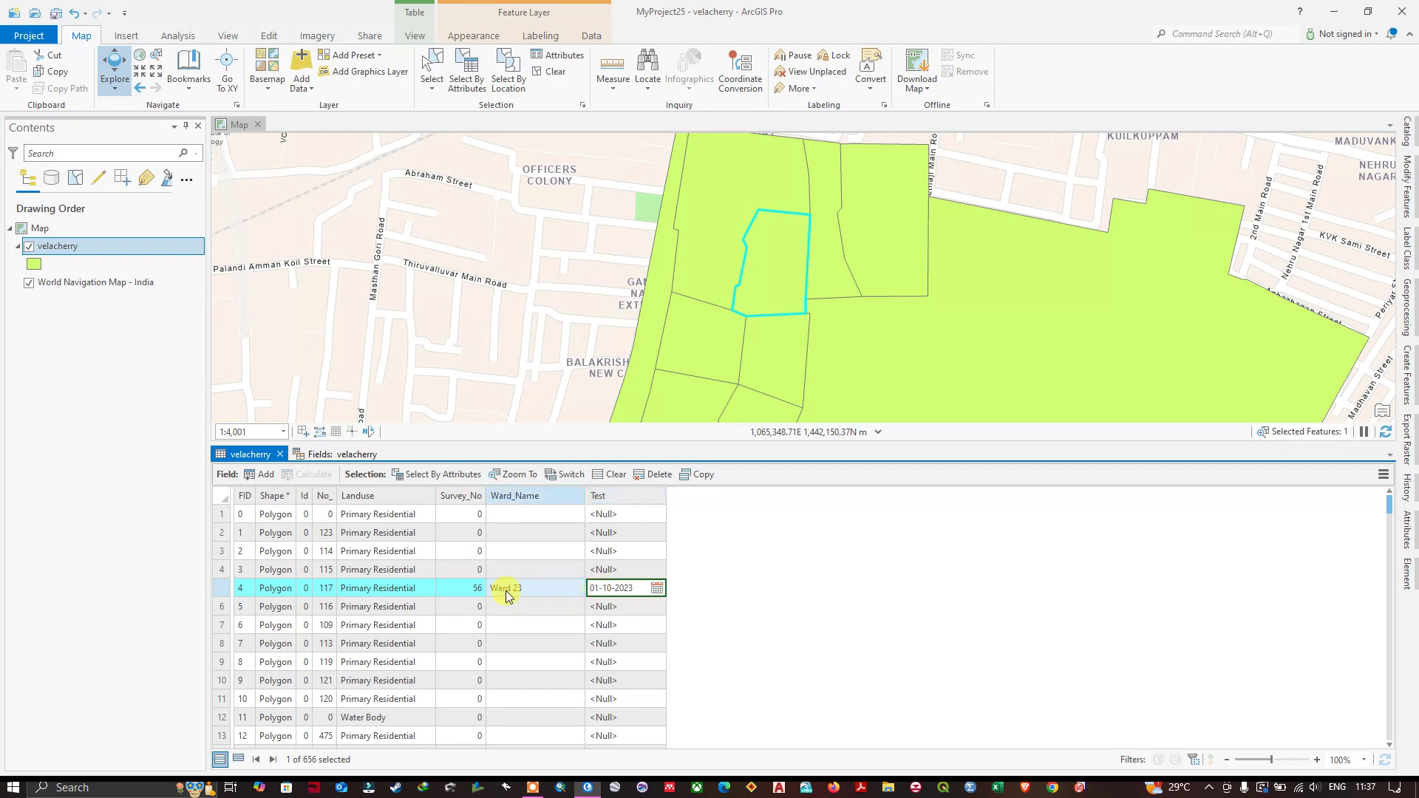
# Step: Zoom to parcel FID 2 and enter Ward_Name Ward 21 and Survey_No 67
pyautogui.doubleClick(222, 551)
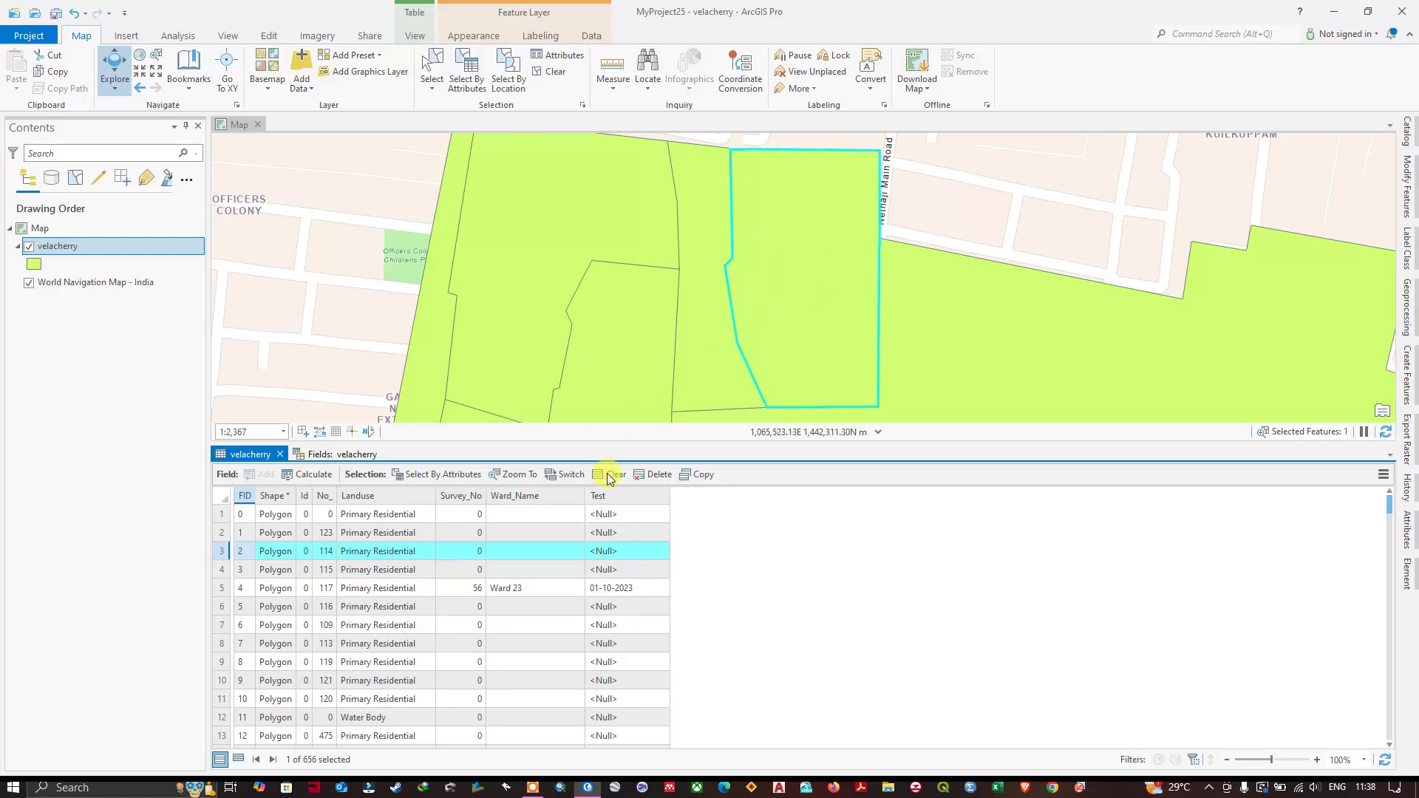
pyautogui.doubleClick(518, 553)
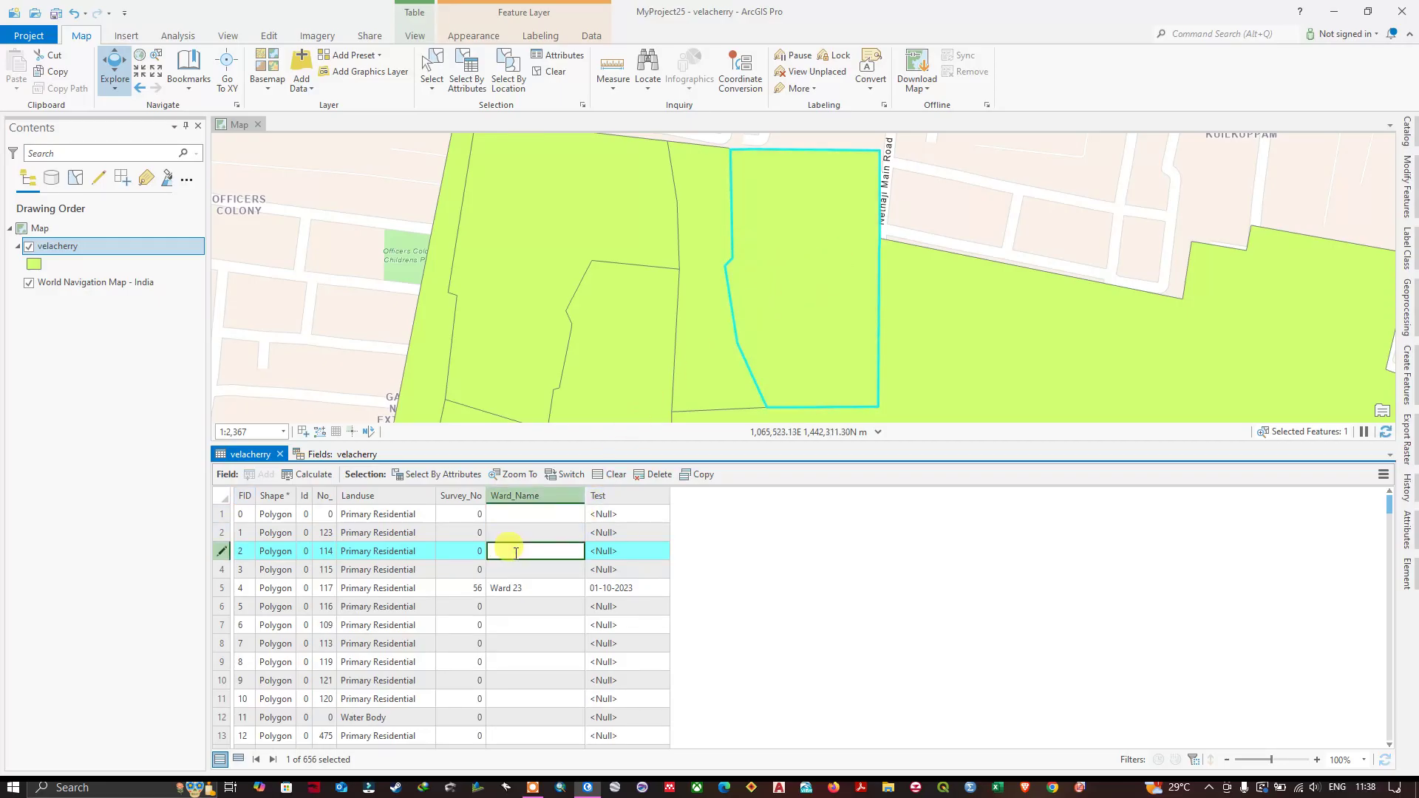
pyautogui.write('Ward 21')
pyautogui.doubleClick(469, 553)
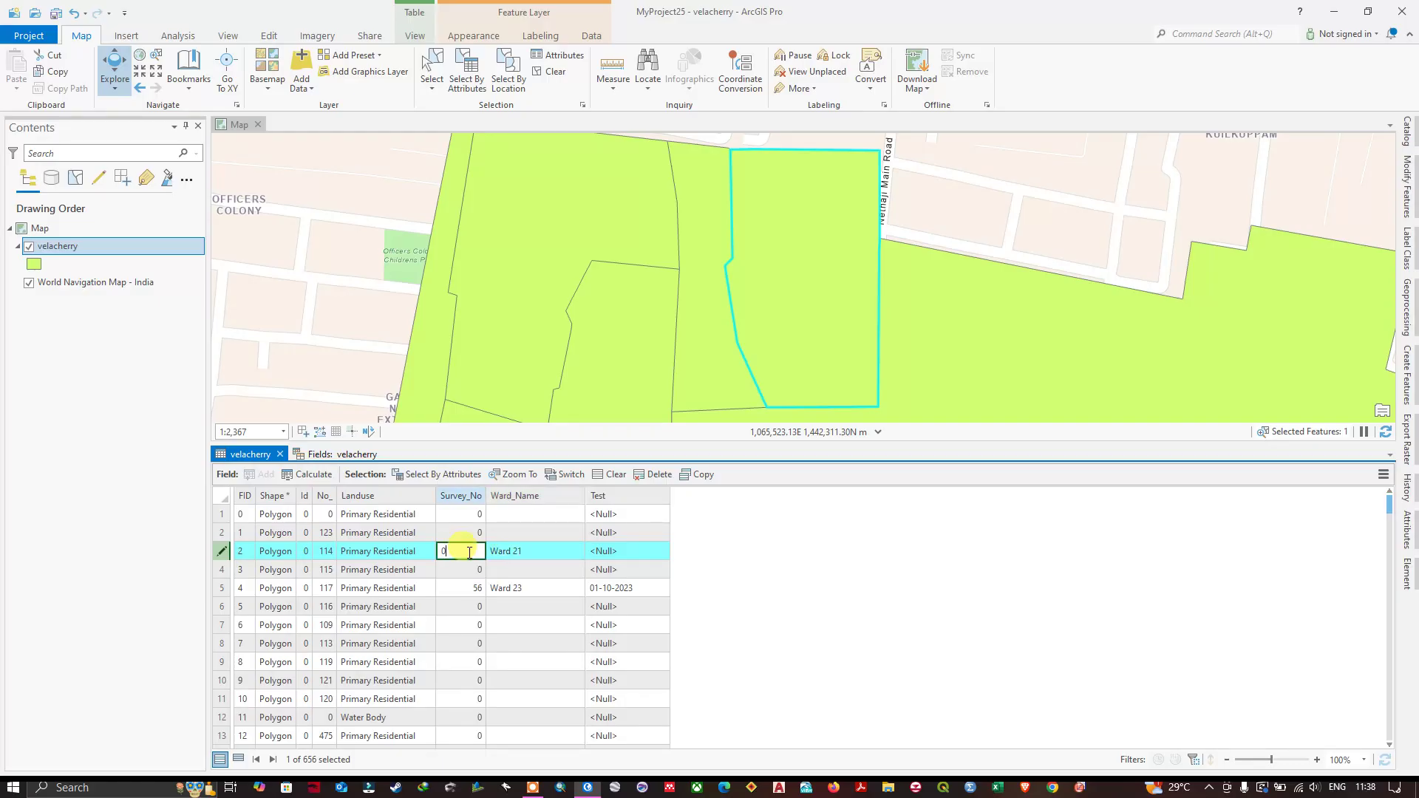
pyautogui.moveTo(462, 553); pyautogui.dragTo(430, 552)
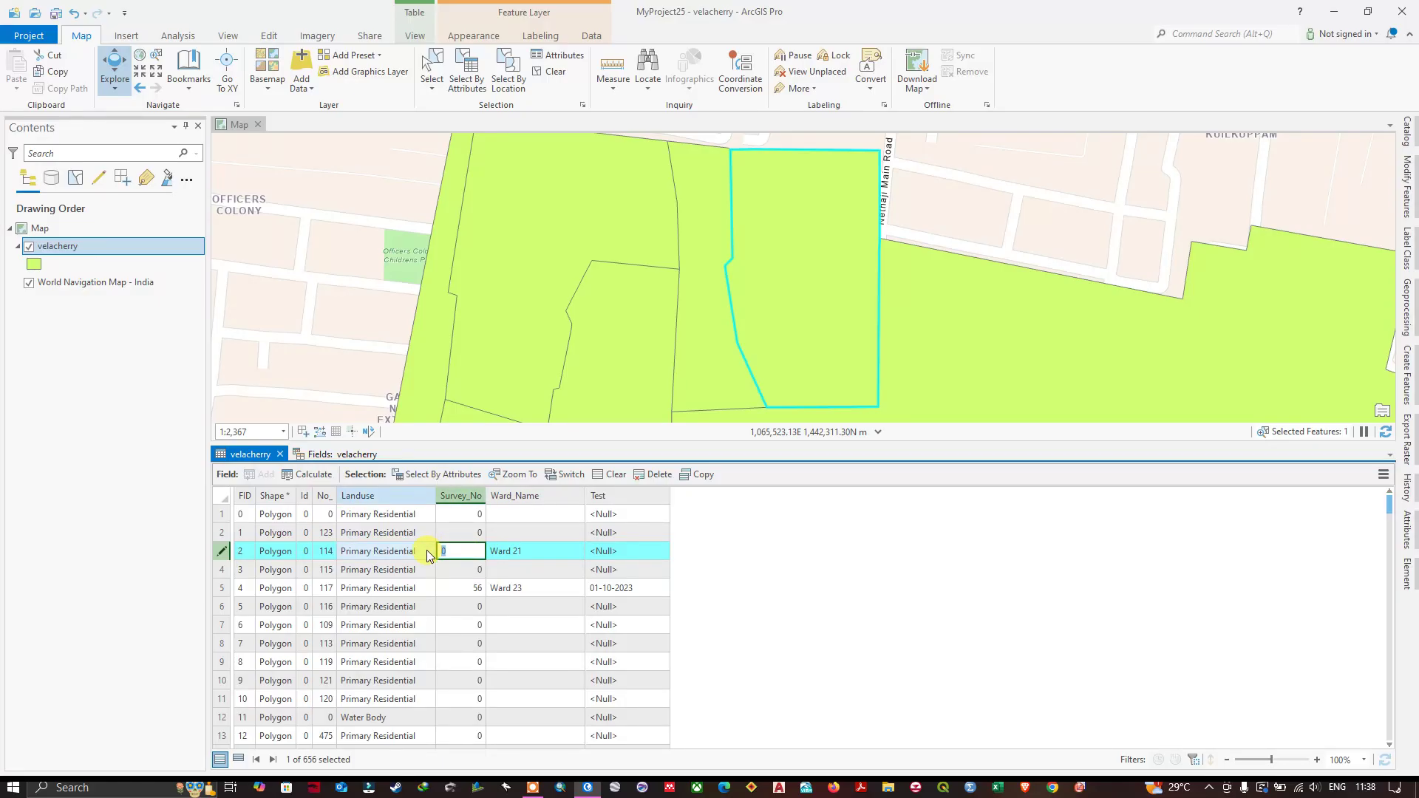
pyautogui.write('67')
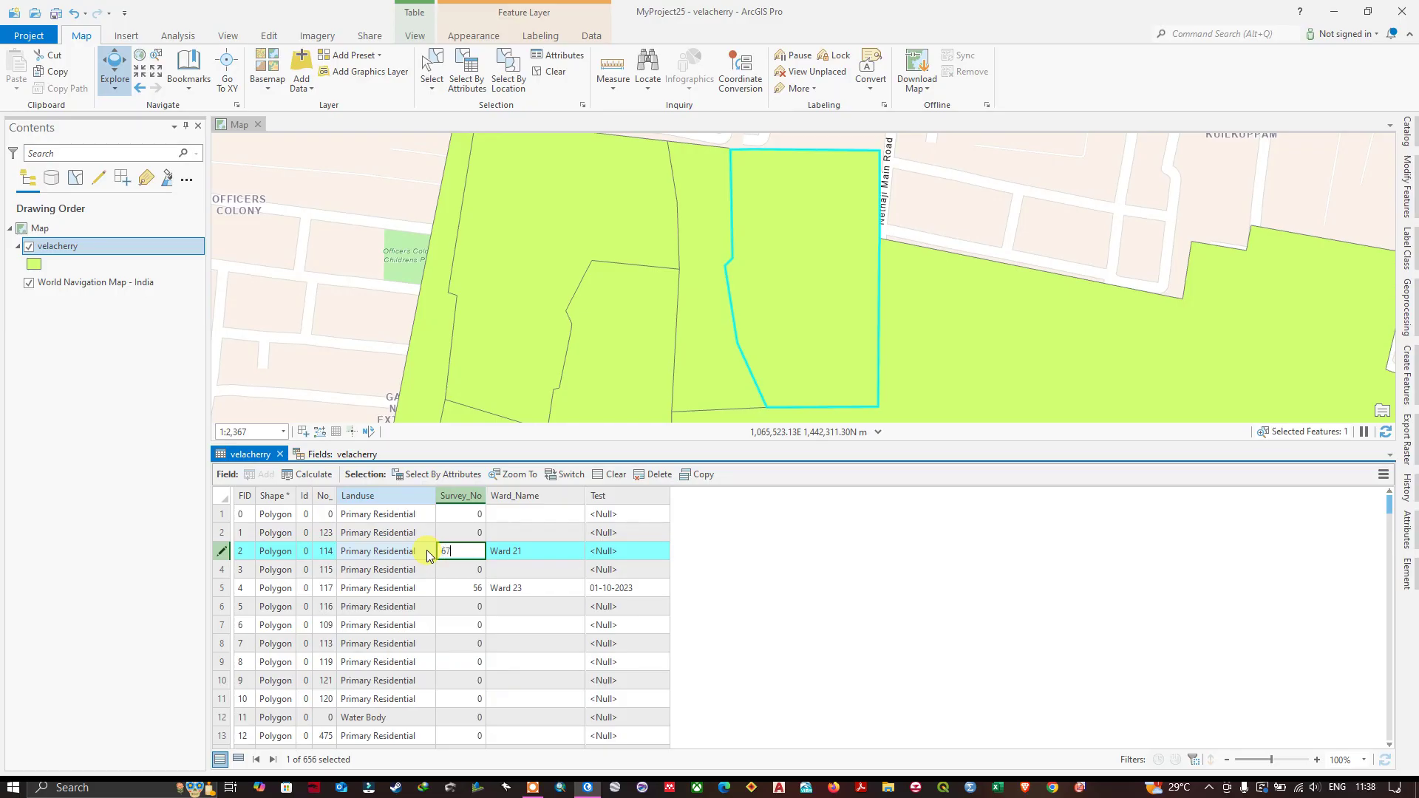
pyautogui.doubleClick(611, 550)
# Step: Set parcel FID 2's Test date to 06-10-2023 using the calendar picker
pyautogui.click(660, 551)
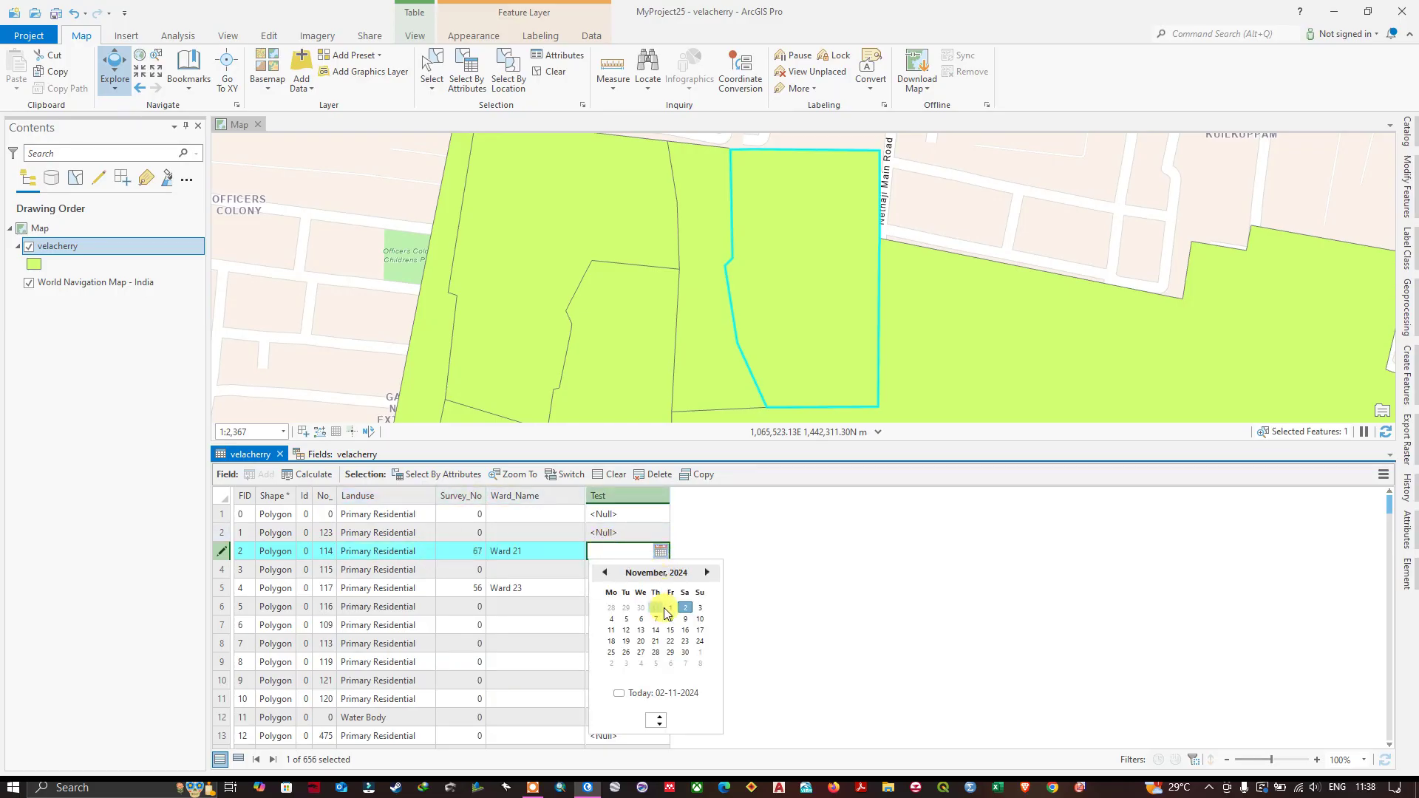
pyautogui.click(604, 573)
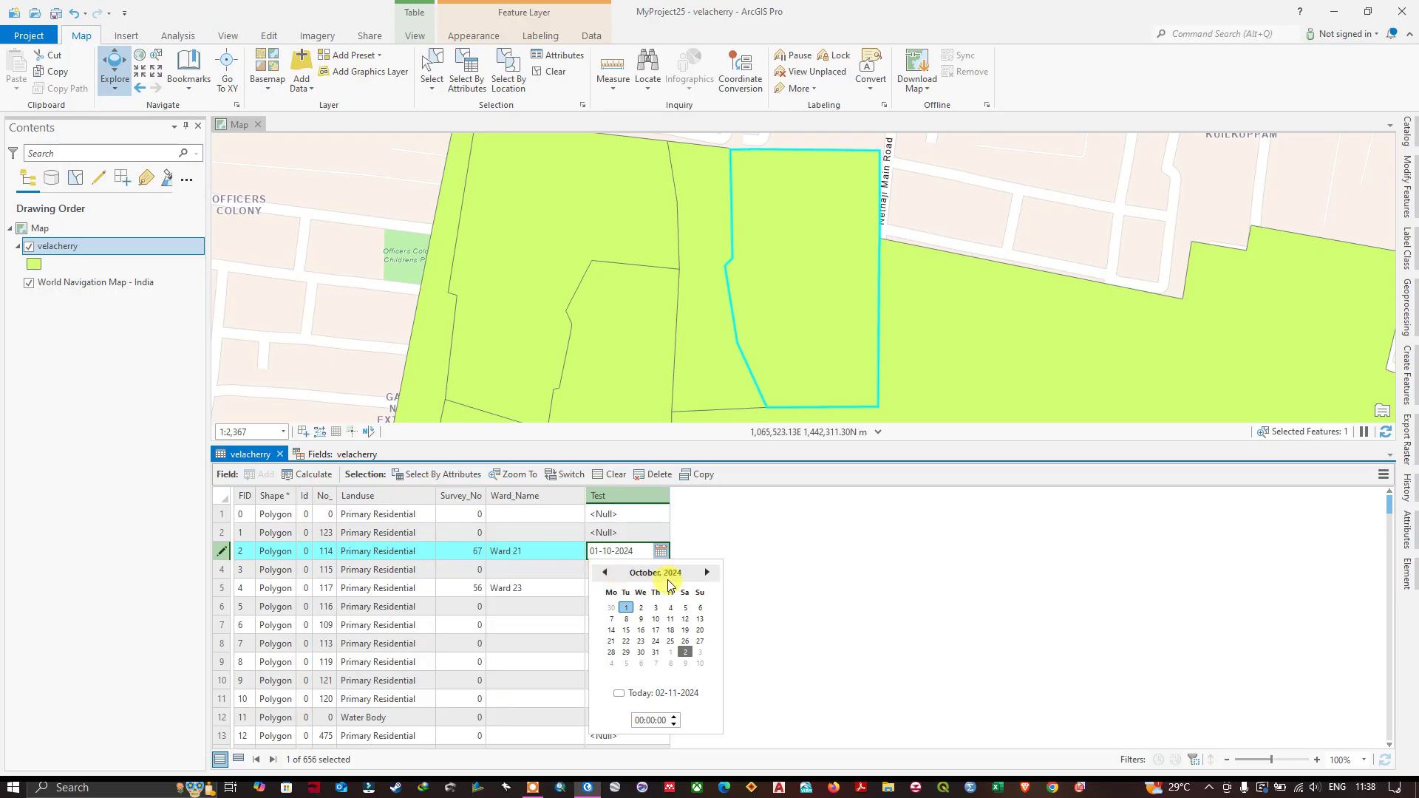
pyautogui.click(627, 573)
pyautogui.click(659, 575)
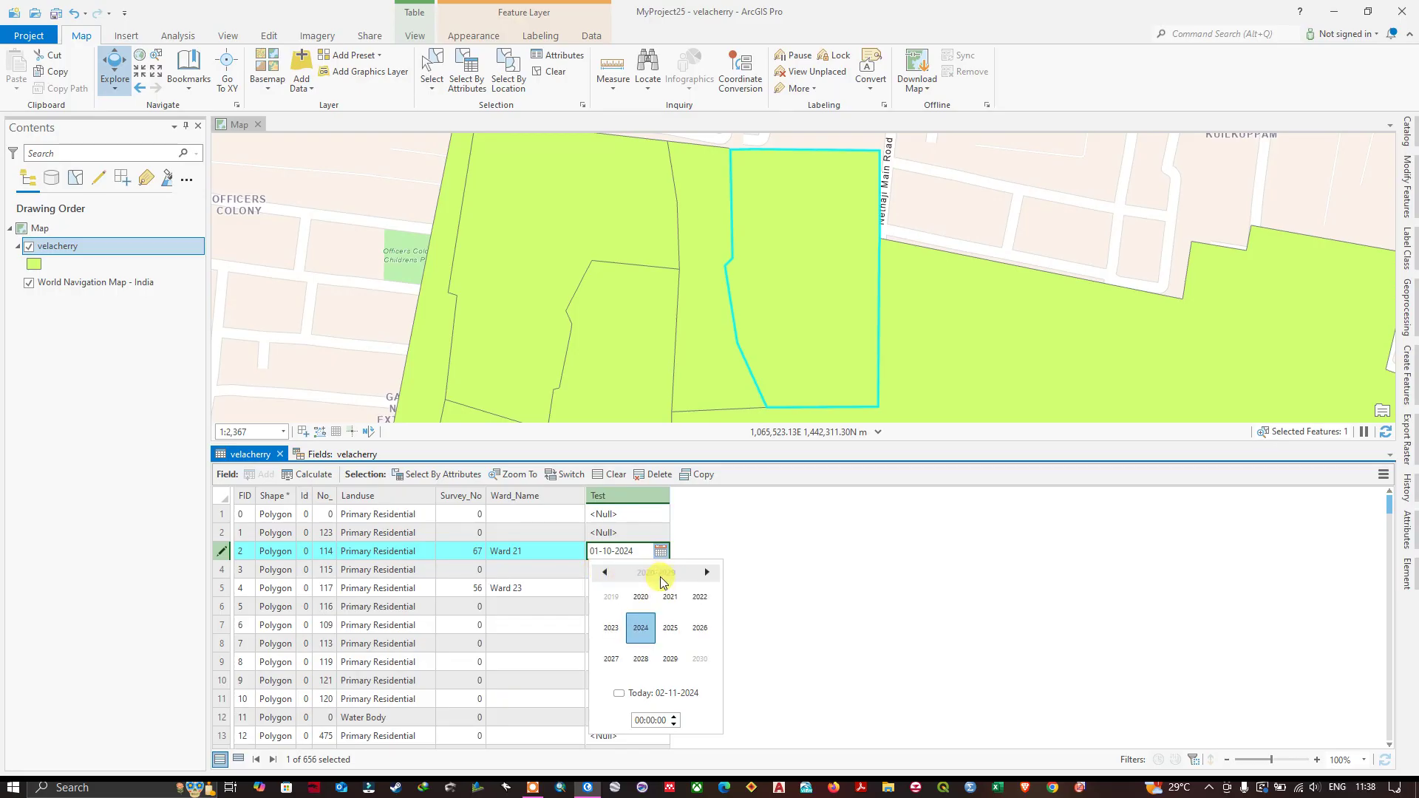
pyautogui.click(610, 627)
pyautogui.click(641, 657)
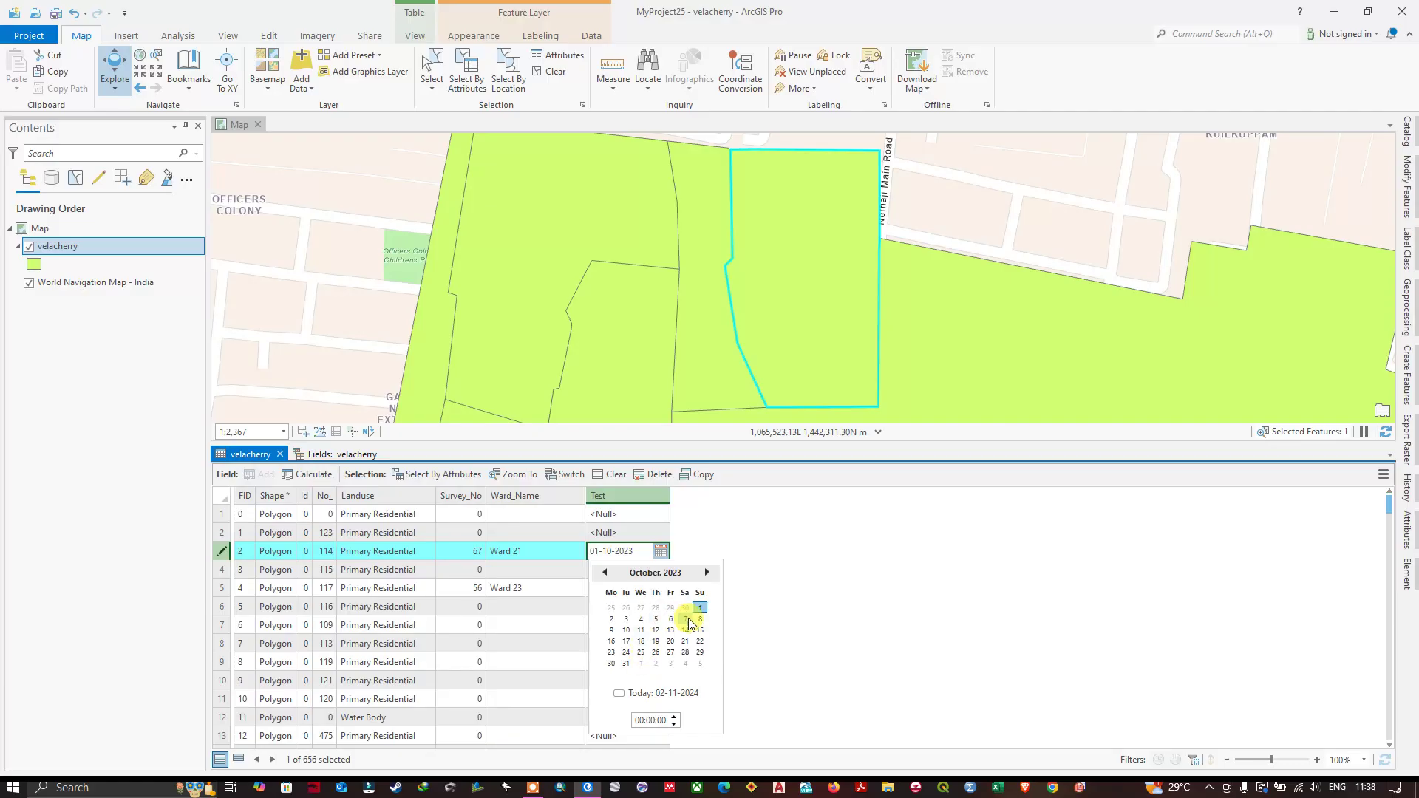
pyautogui.click(670, 619)
pyautogui.click(743, 615)
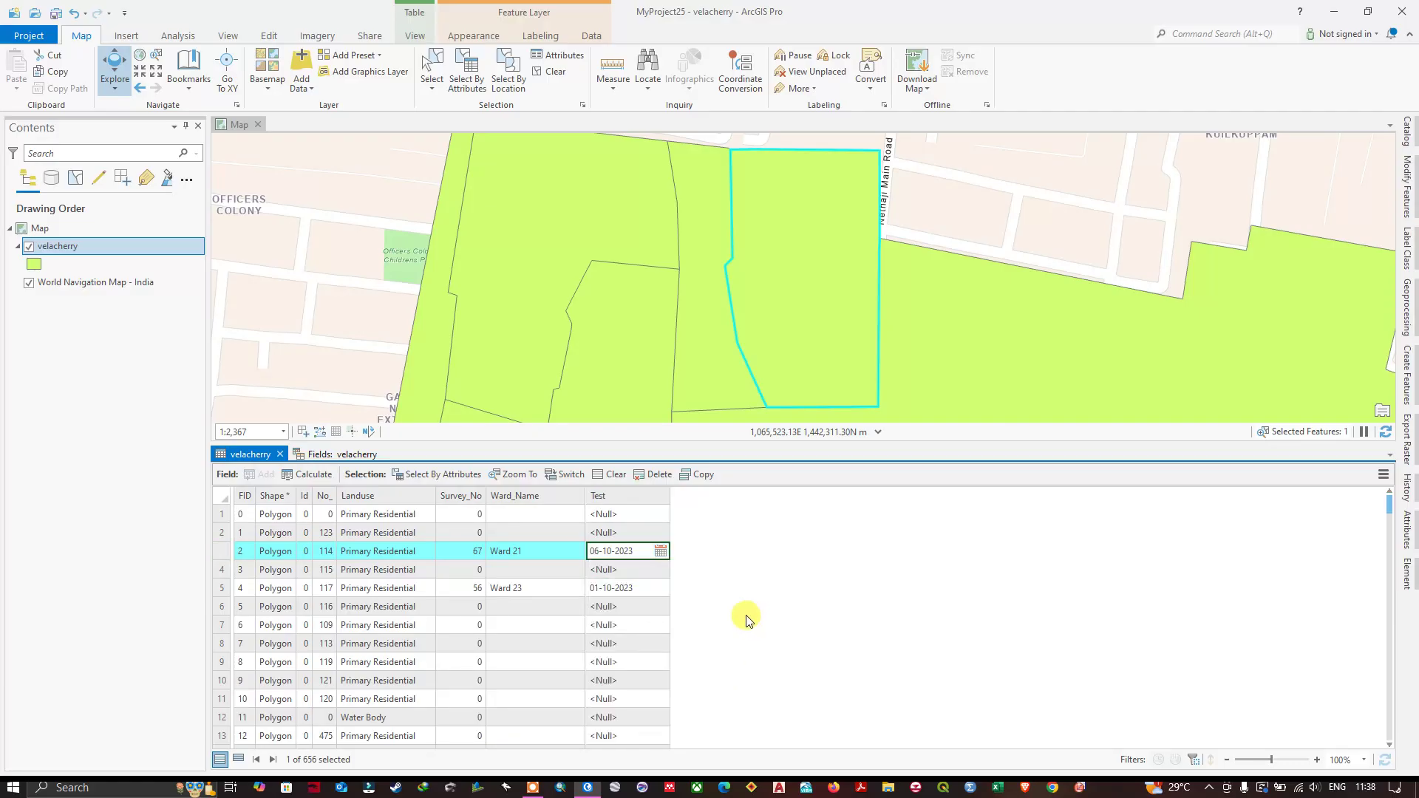
# Step: Pan and zoom the map, then view one parcel's attributes in a pop-up and close it
pyautogui.scroll(-1, 633, 362)
pyautogui.scroll(-4, 633, 362)
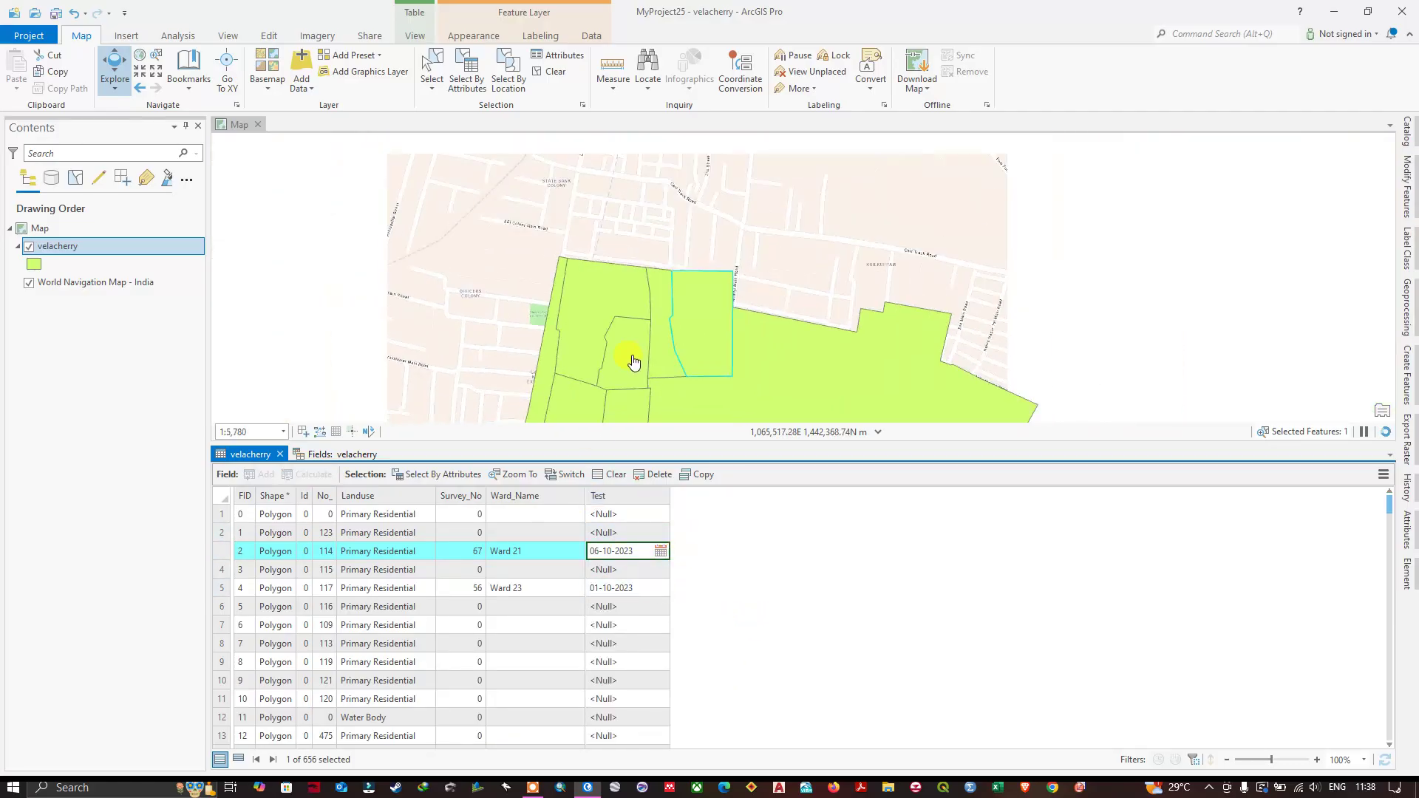
pyautogui.moveTo(691, 298); pyautogui.dragTo(634, 279)
pyautogui.scroll(-2, 633, 278)
pyautogui.scroll(4, 714, 359)
pyautogui.scroll(3, 732, 251)
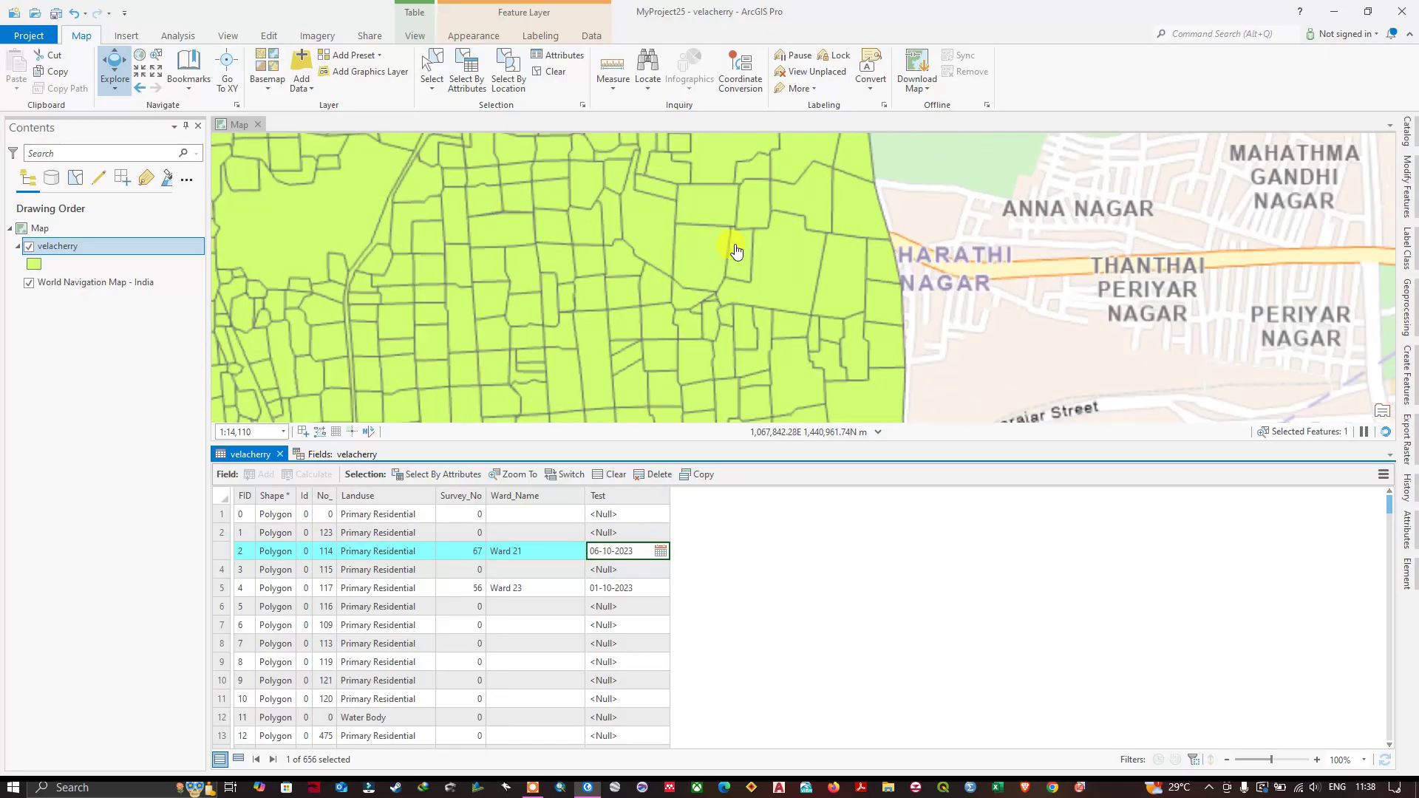
pyautogui.click(712, 264)
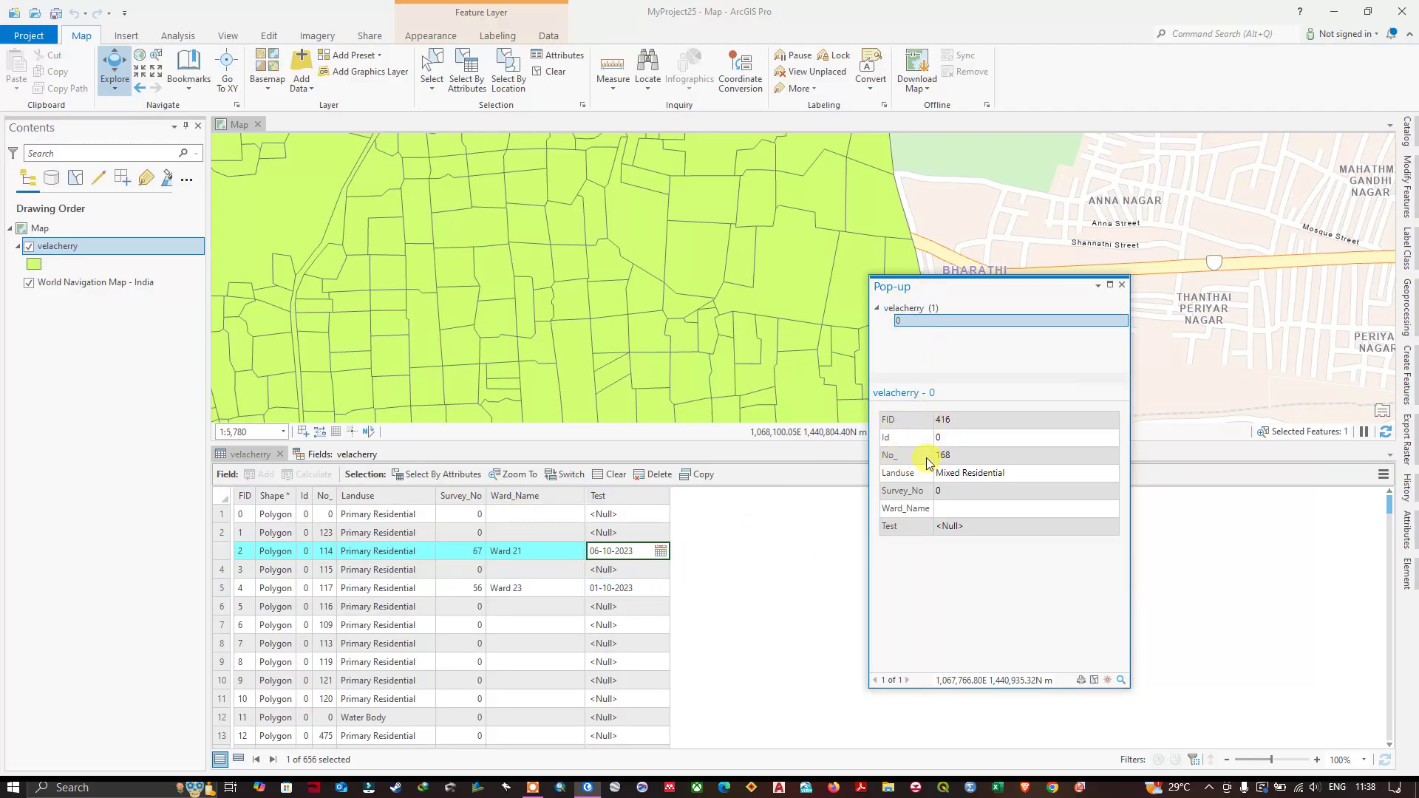
pyautogui.click(1120, 286)
# Step: View another parcel's attributes in a pop-up, then close the pop-up
pyautogui.scroll(-4, 768, 304)
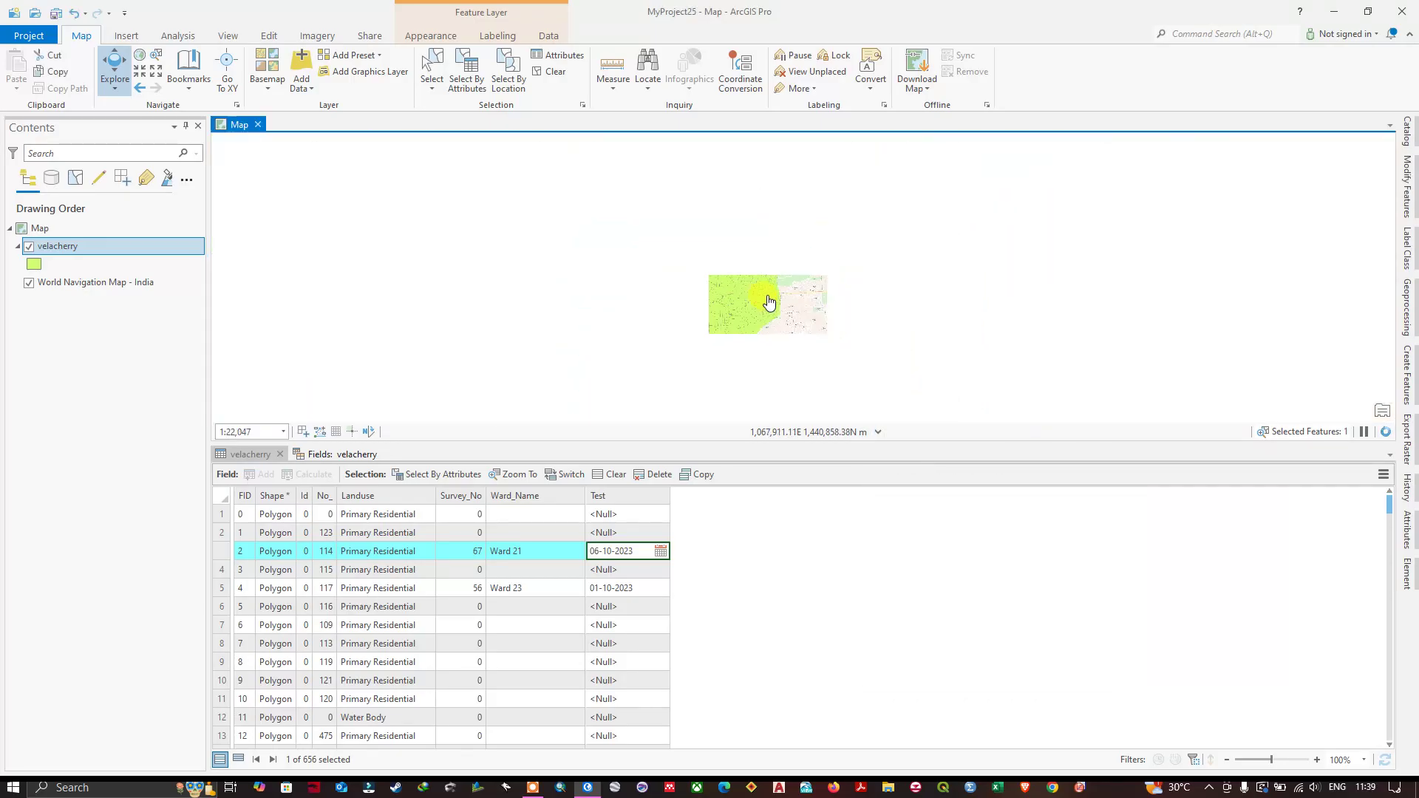
pyautogui.scroll(4, 724, 326)
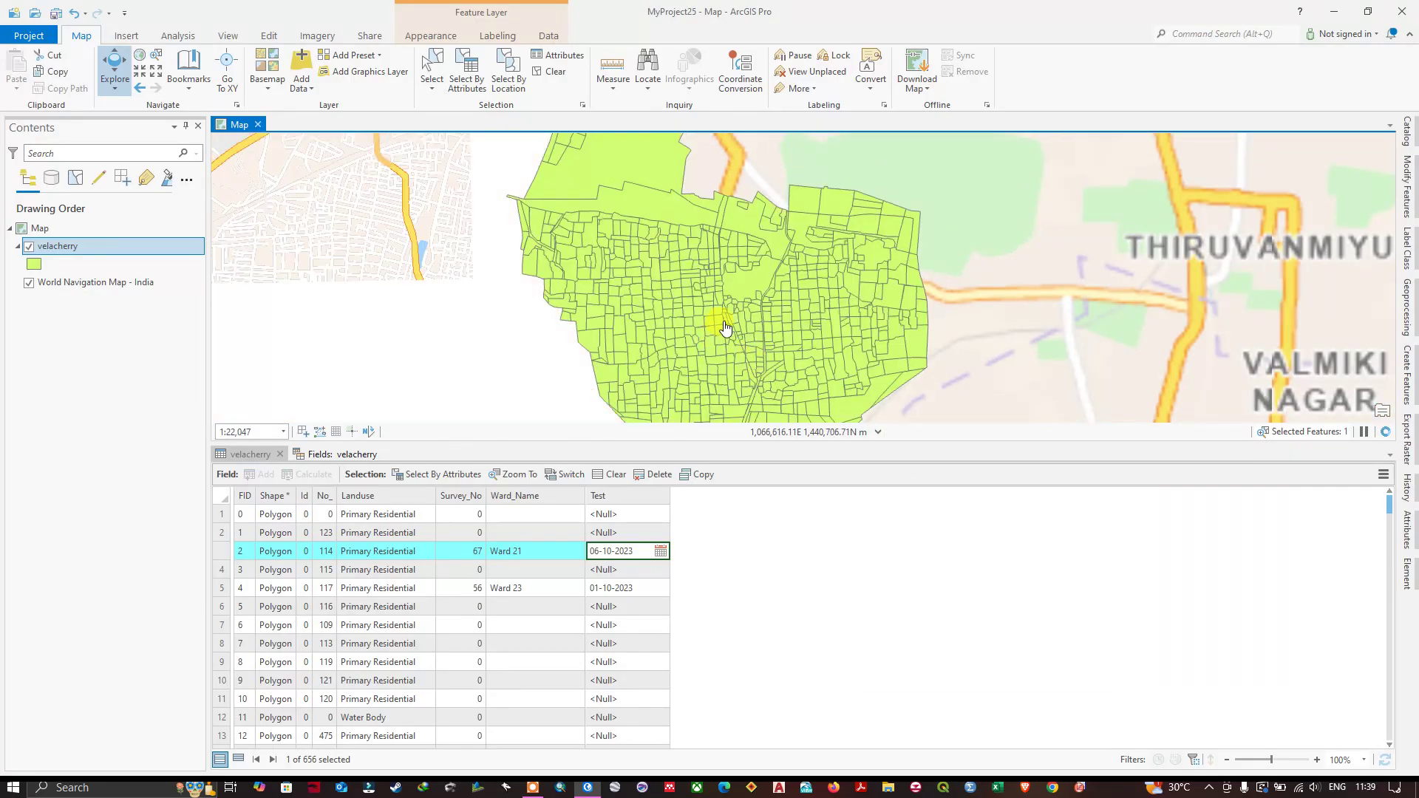
pyautogui.scroll(3, 724, 325)
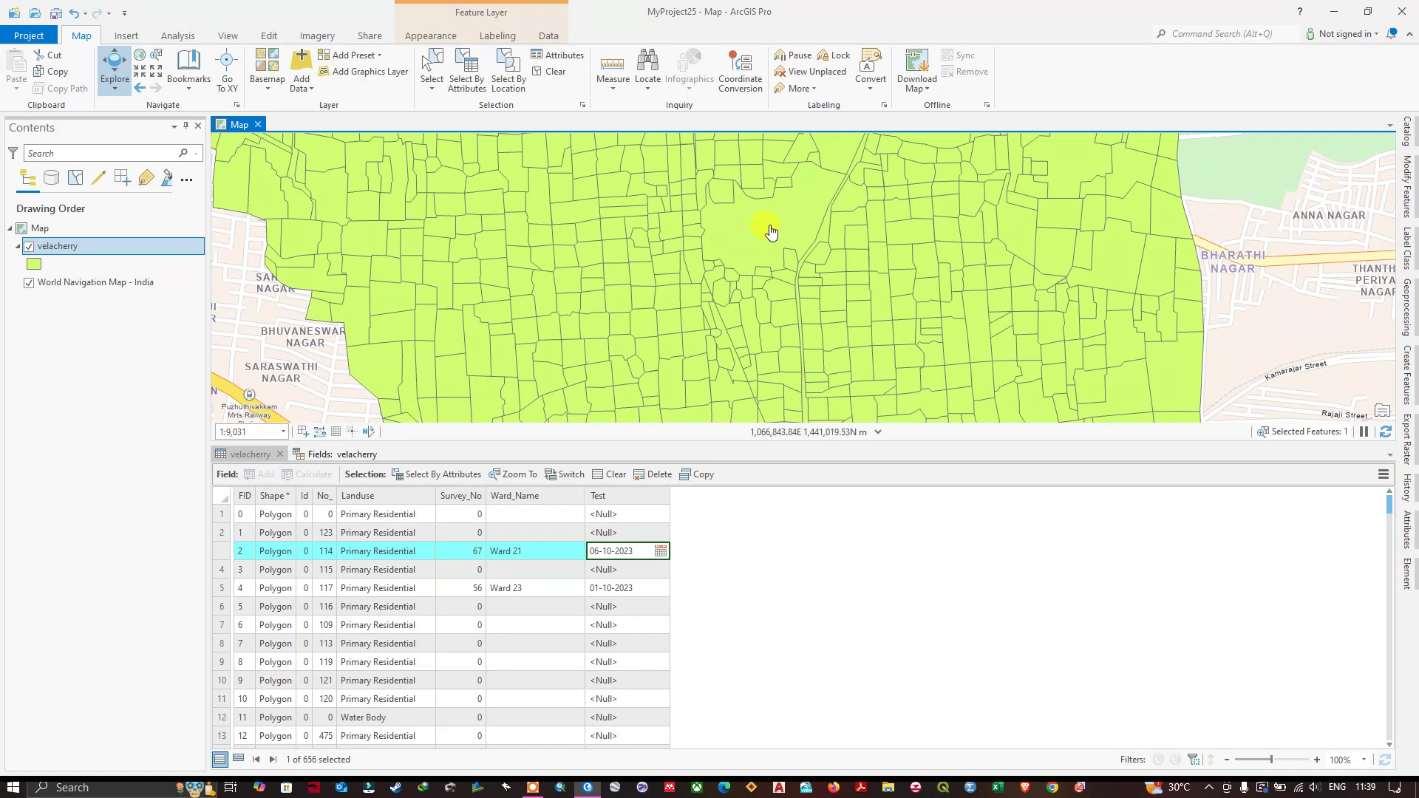
pyautogui.click(768, 233)
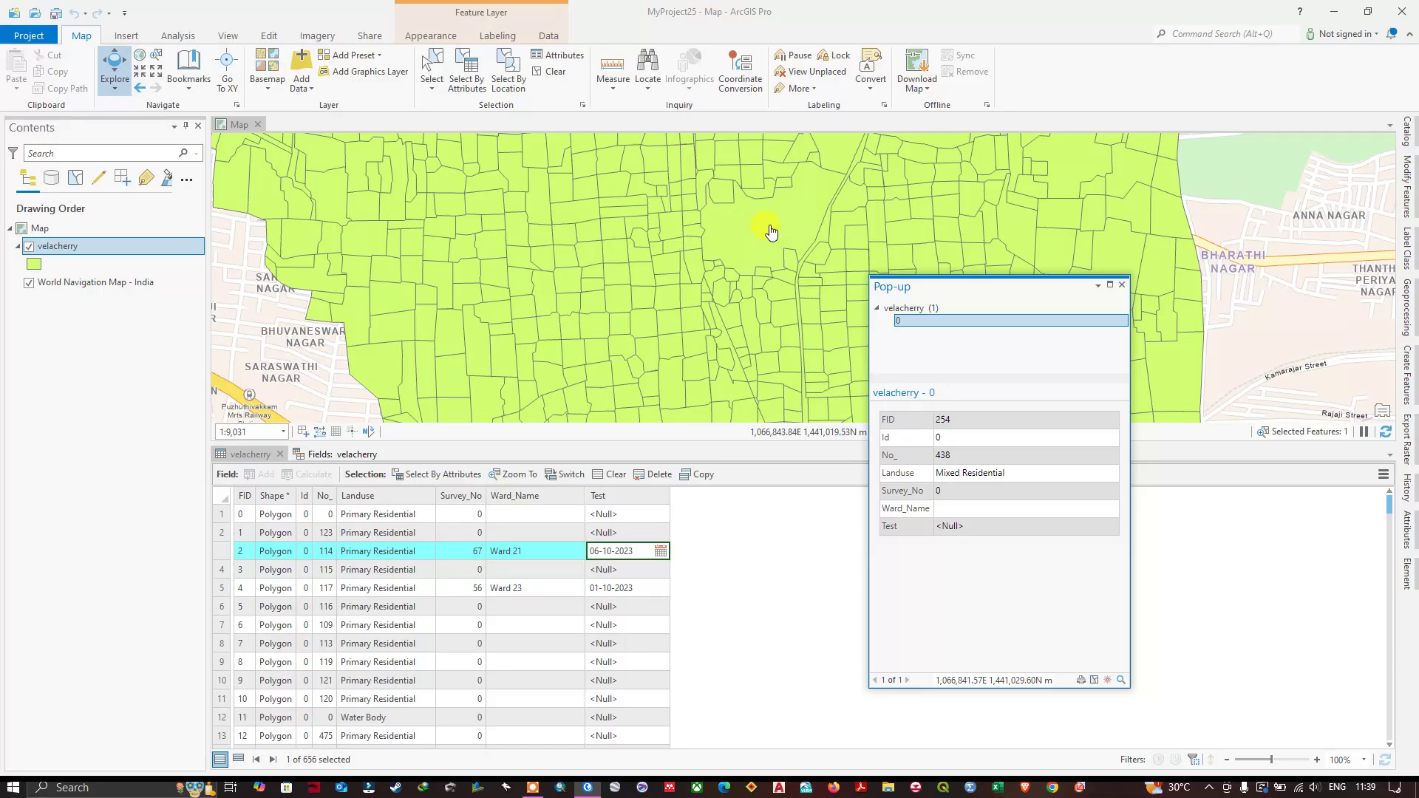
pyautogui.click(1122, 287)
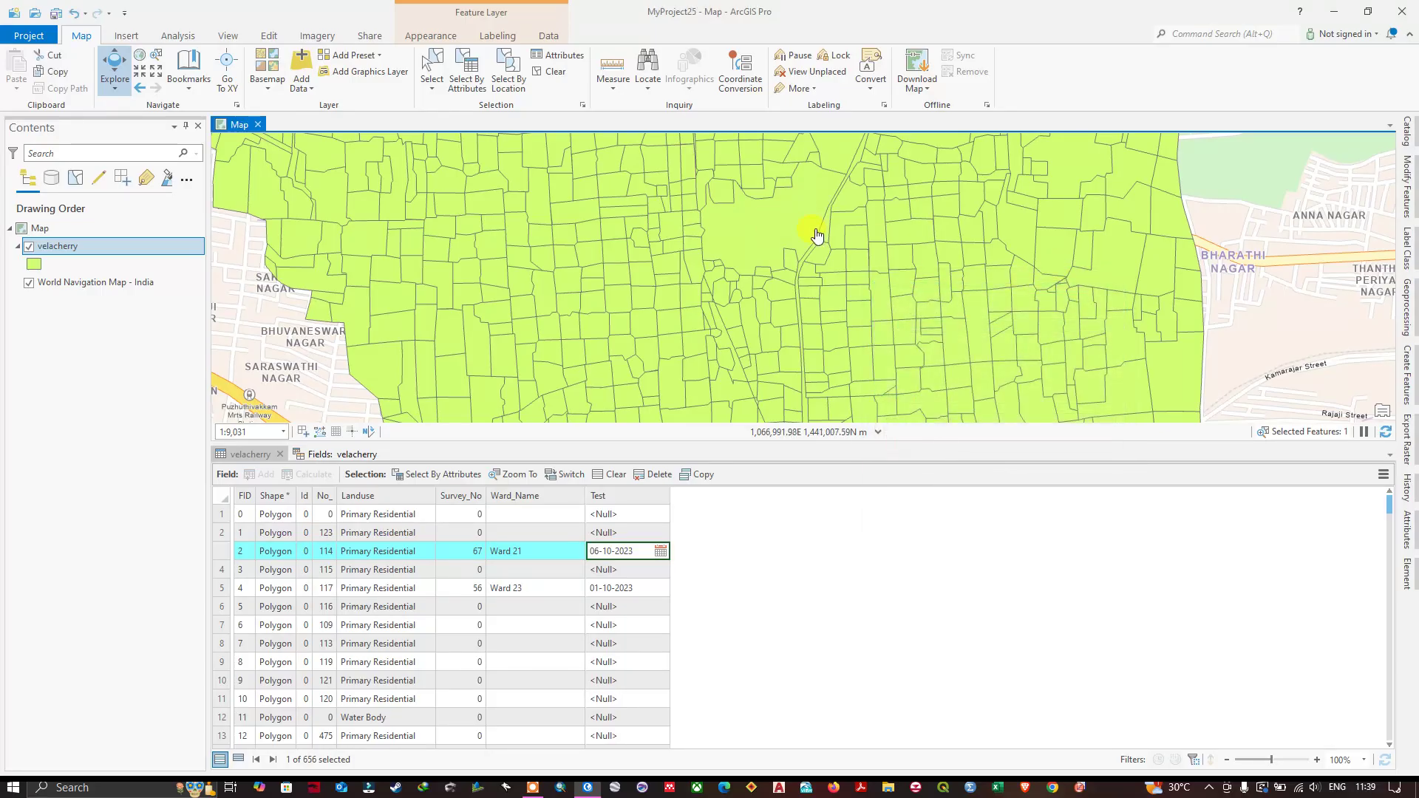
# Step: Select the large parcel near the map's upper centre and show only its record
pyautogui.click(429, 78)
pyautogui.click(763, 231)
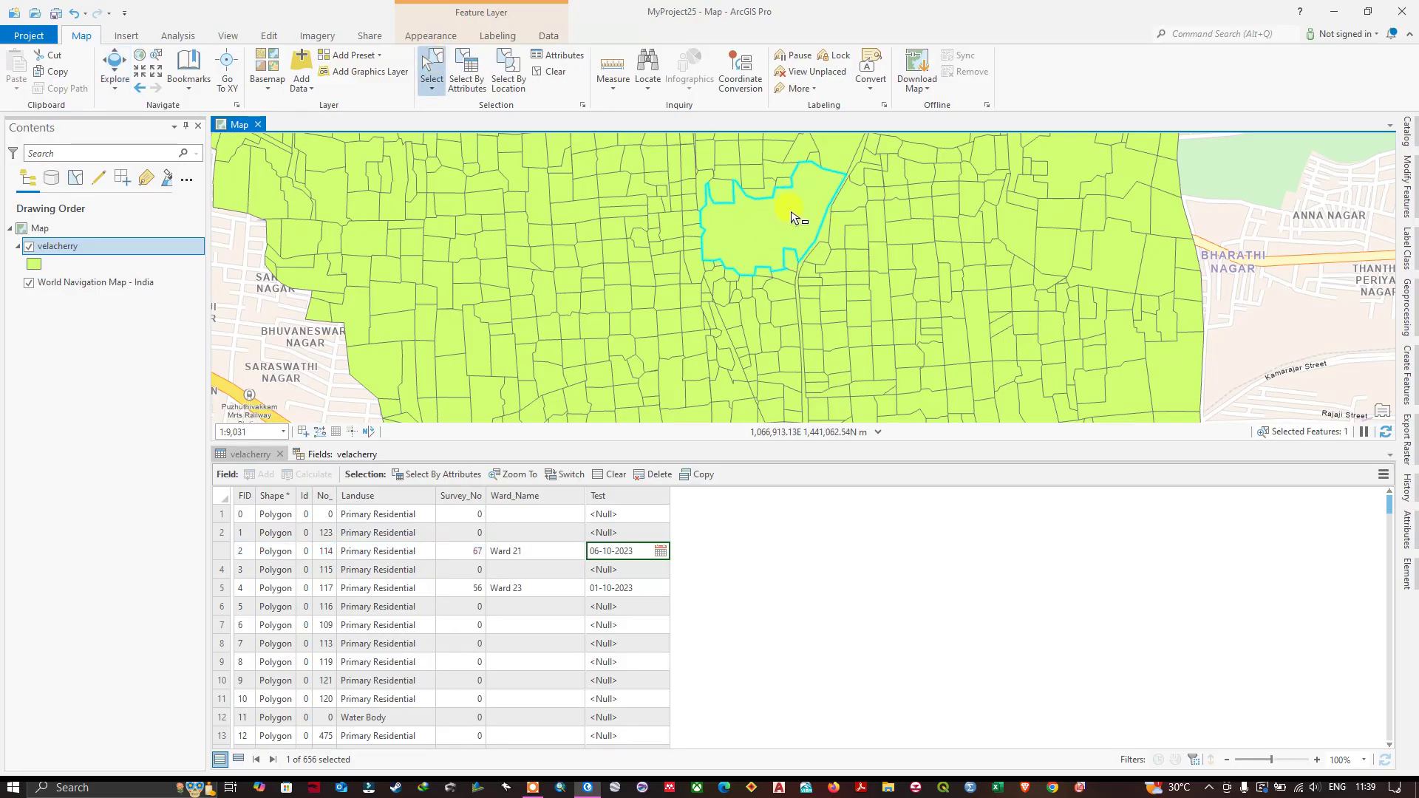
pyautogui.click(238, 760)
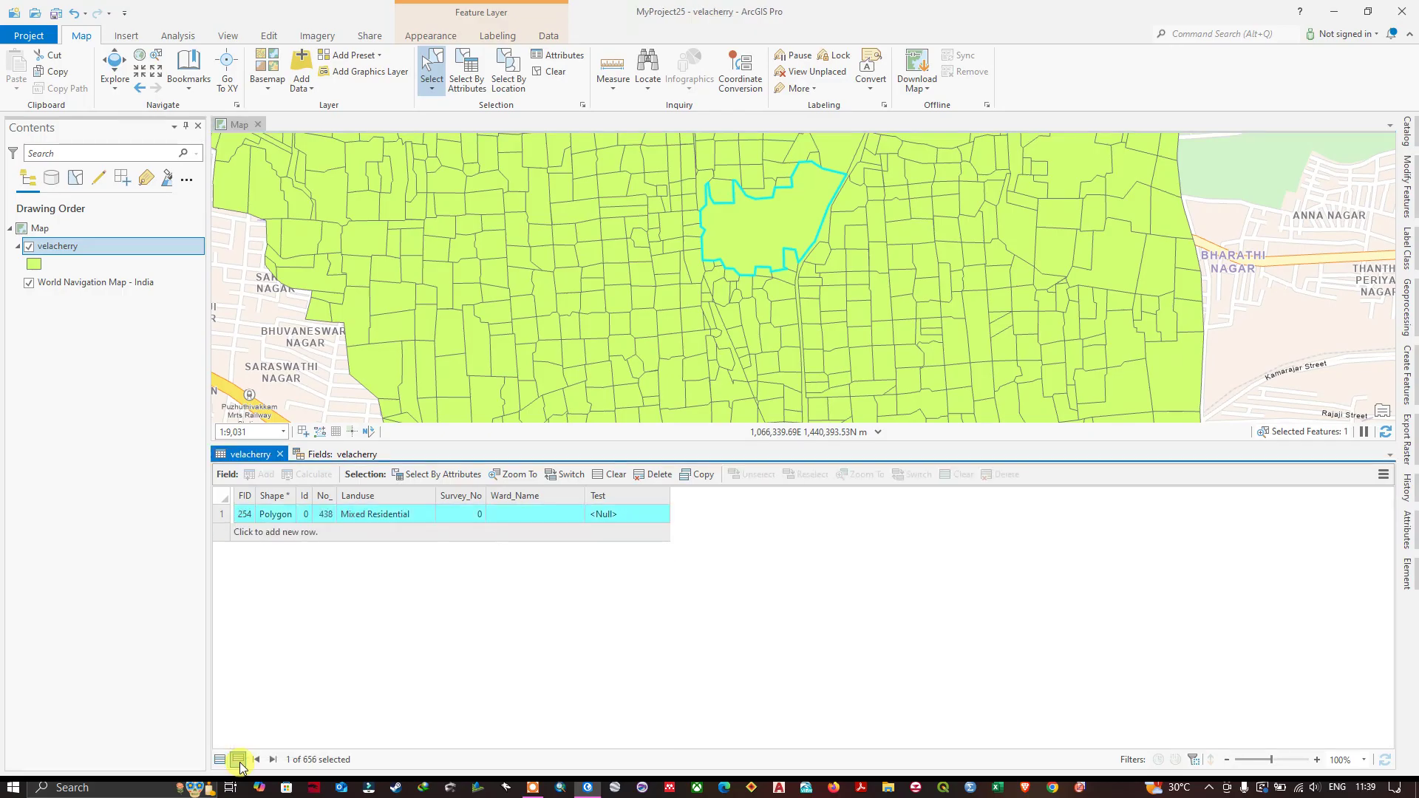
# Step: Set the parcel's Survey_No to 69 and Ward_Name to Ward 7, then show all records
pyautogui.doubleClick(465, 513)
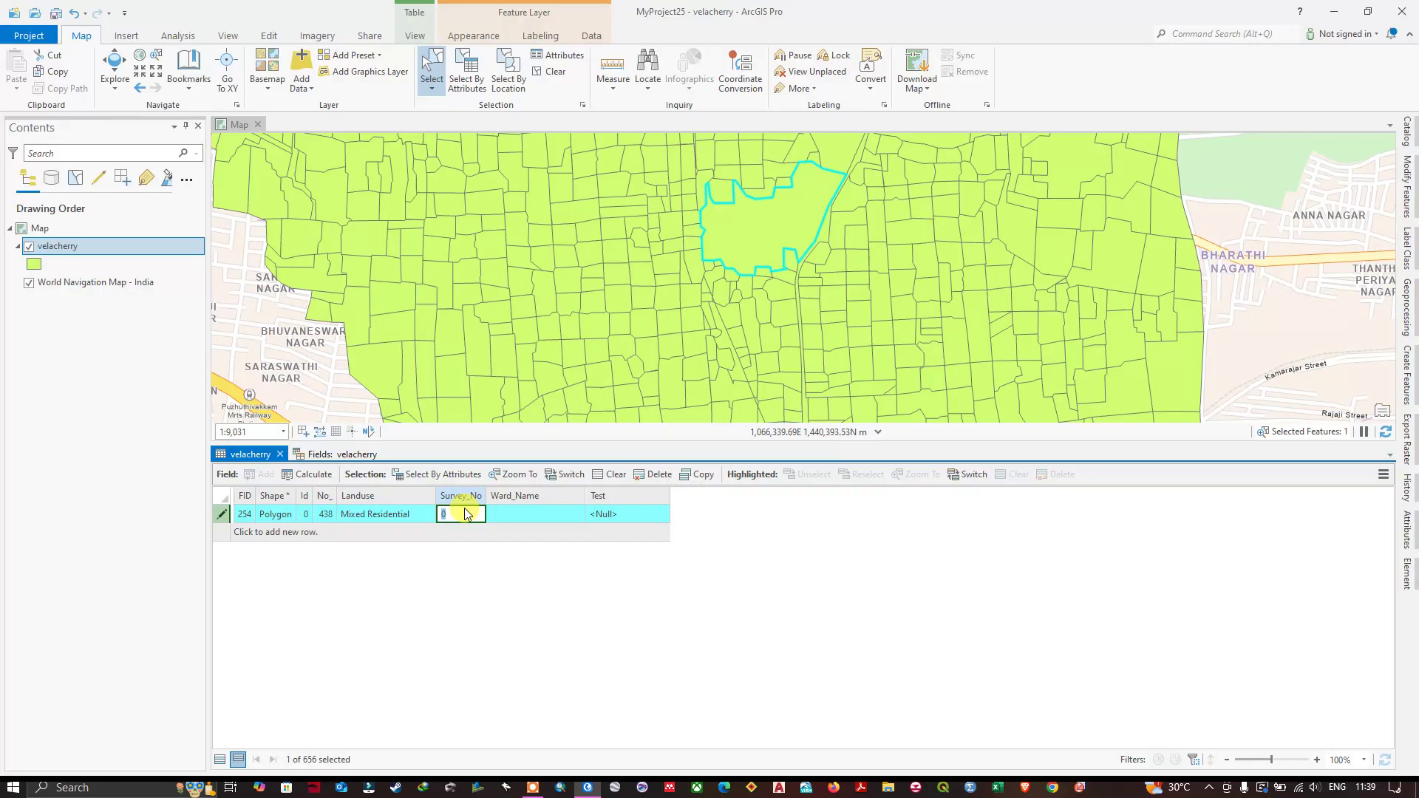
pyautogui.write('67')
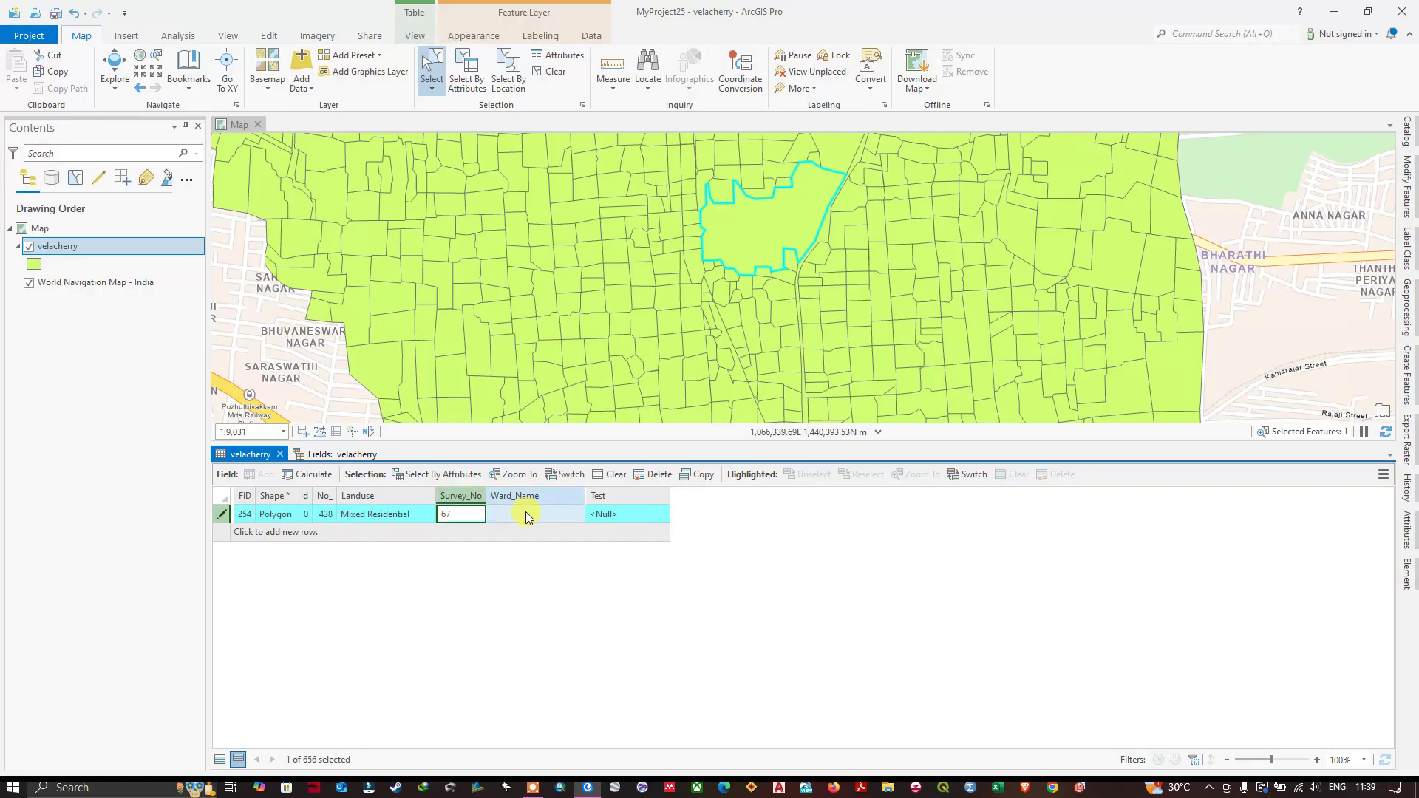
pyautogui.press('BackSpace')
pyautogui.write('9')
pyautogui.click(526, 514)
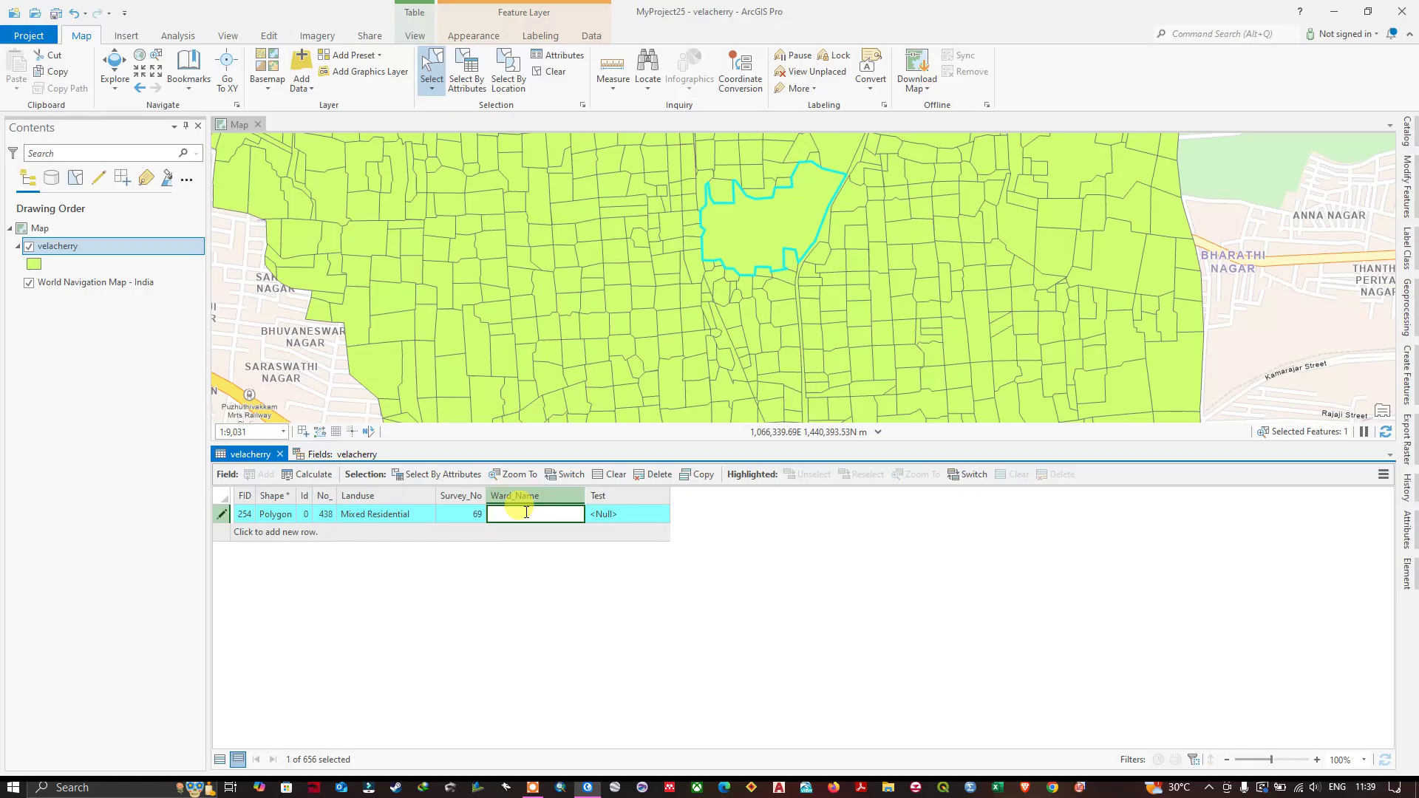
pyautogui.write('R')
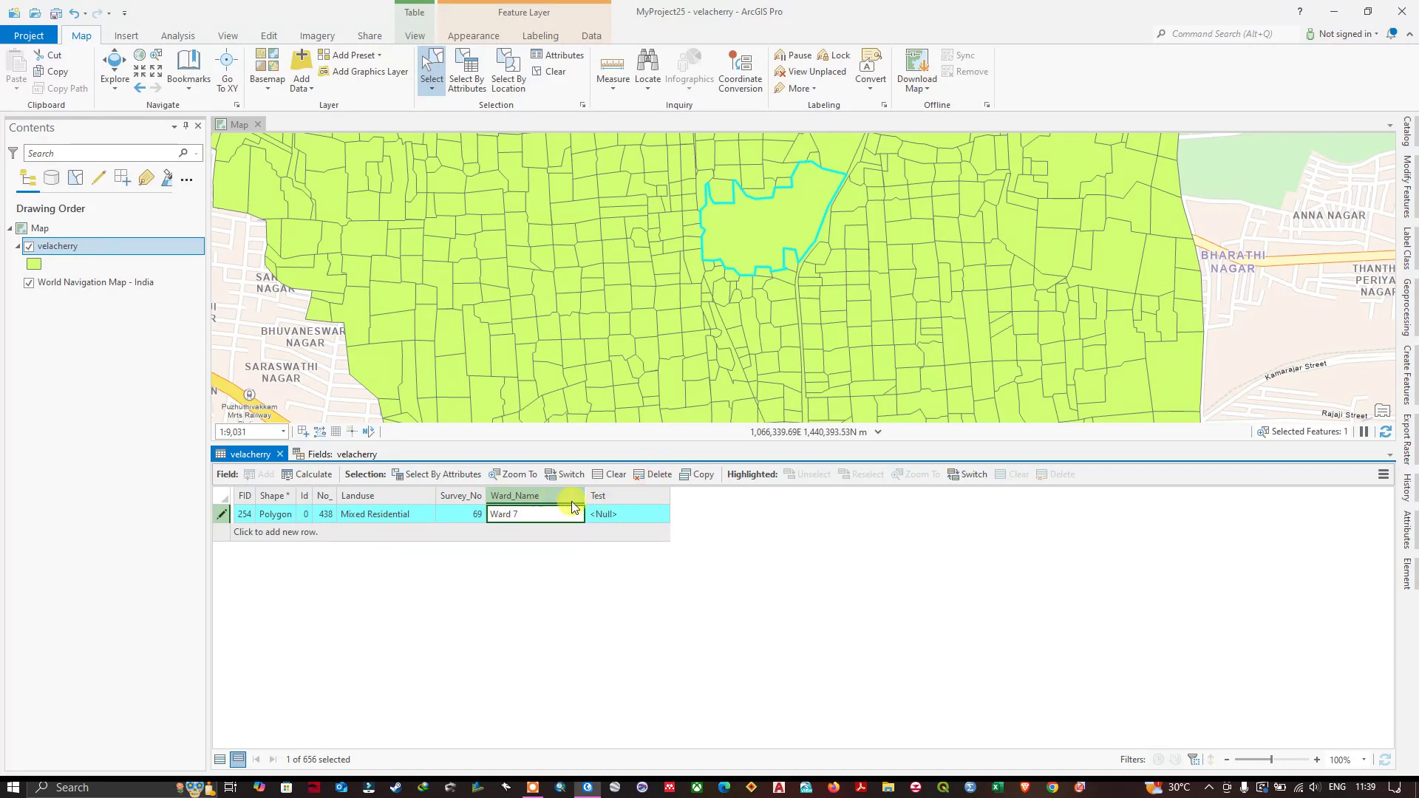
pyautogui.click(220, 761)
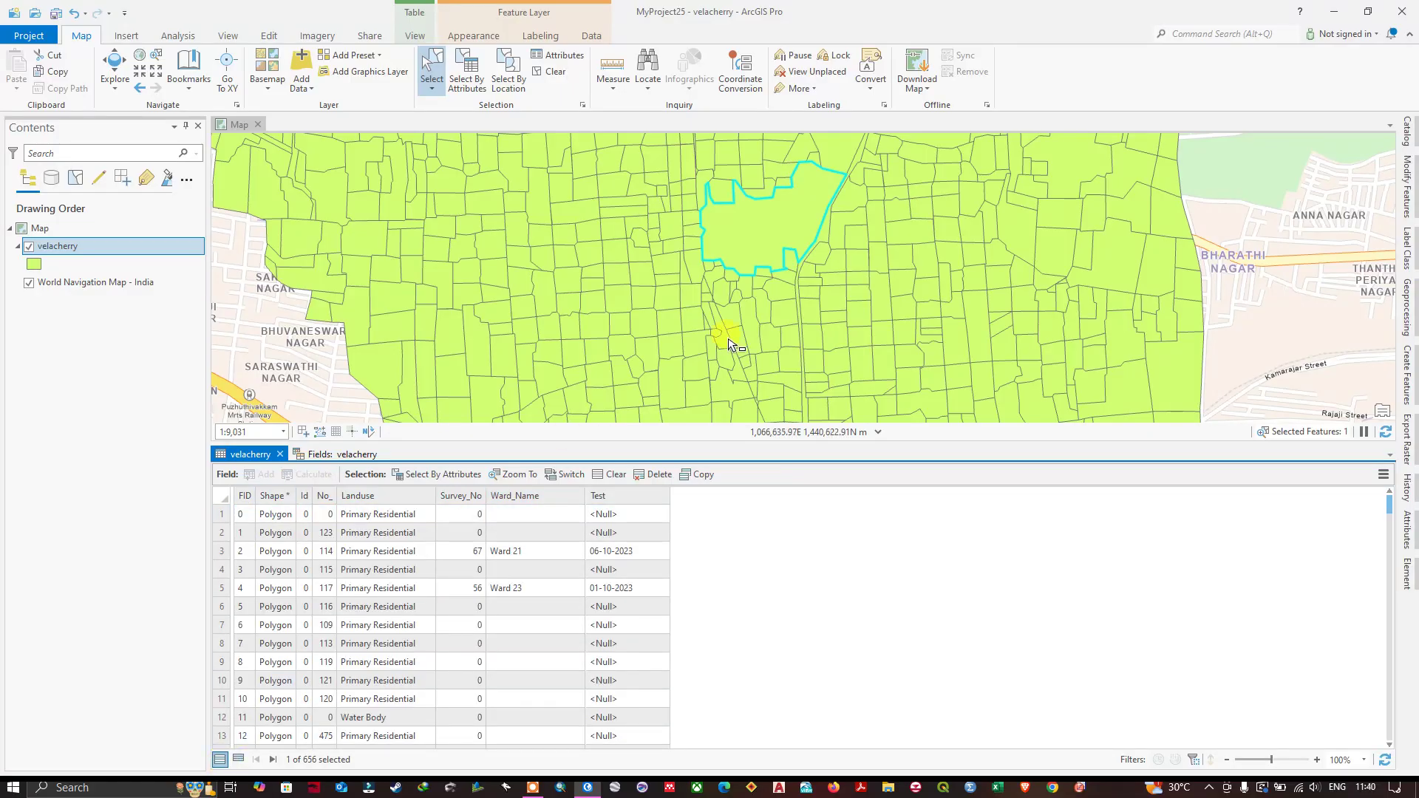
# Step: Select the narrow parcel near the map centre and show only its record
pyautogui.scroll(-3, 734, 318)
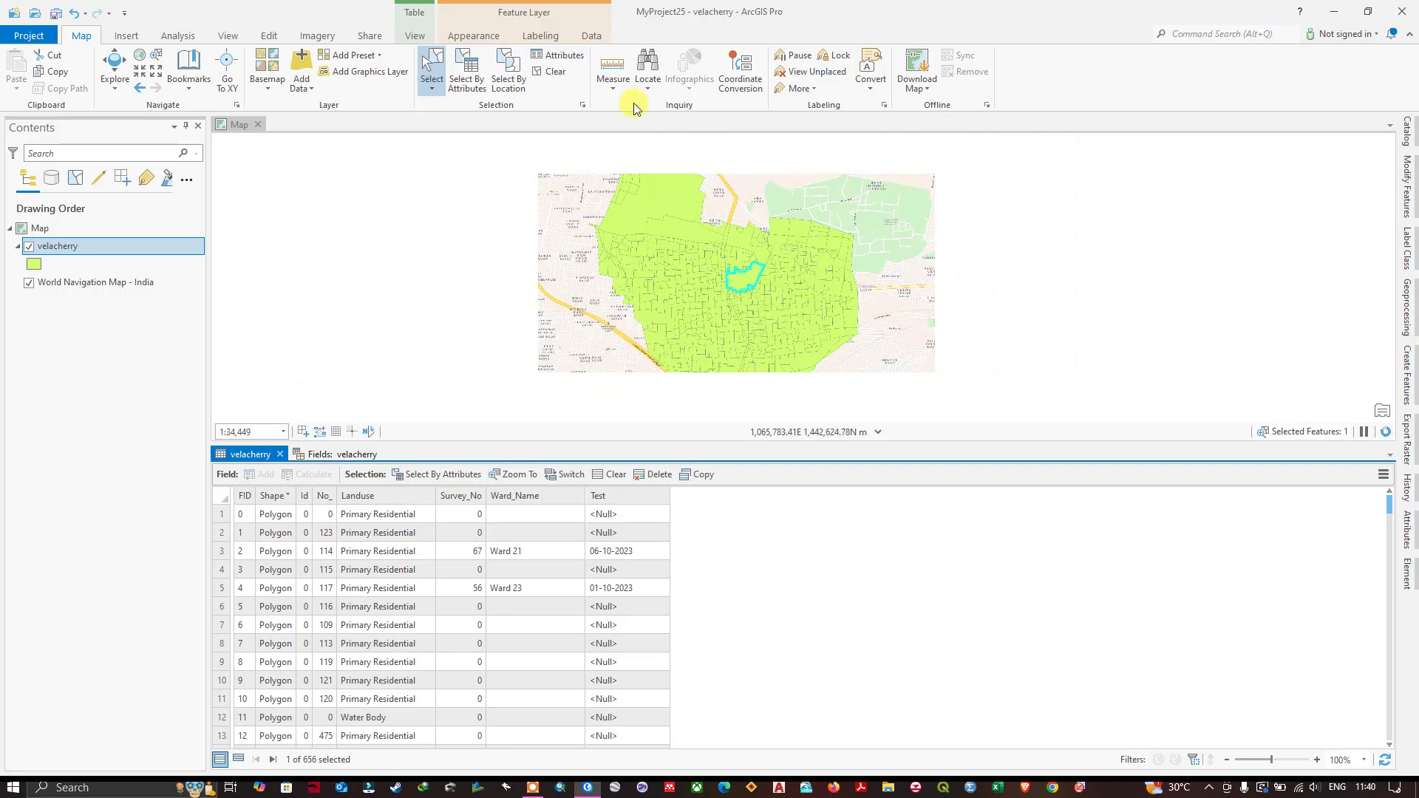
pyautogui.click(431, 74)
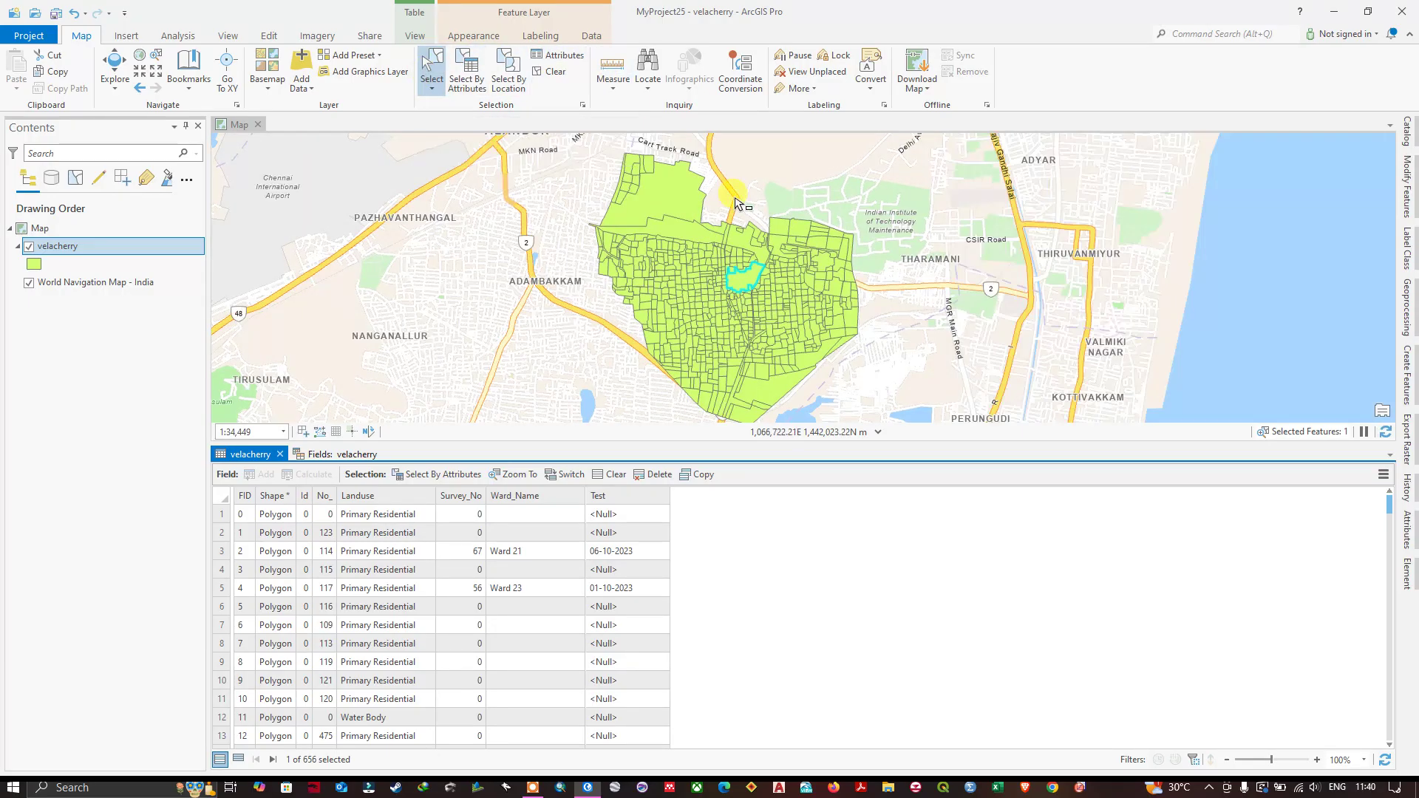
pyautogui.scroll(4, 767, 327)
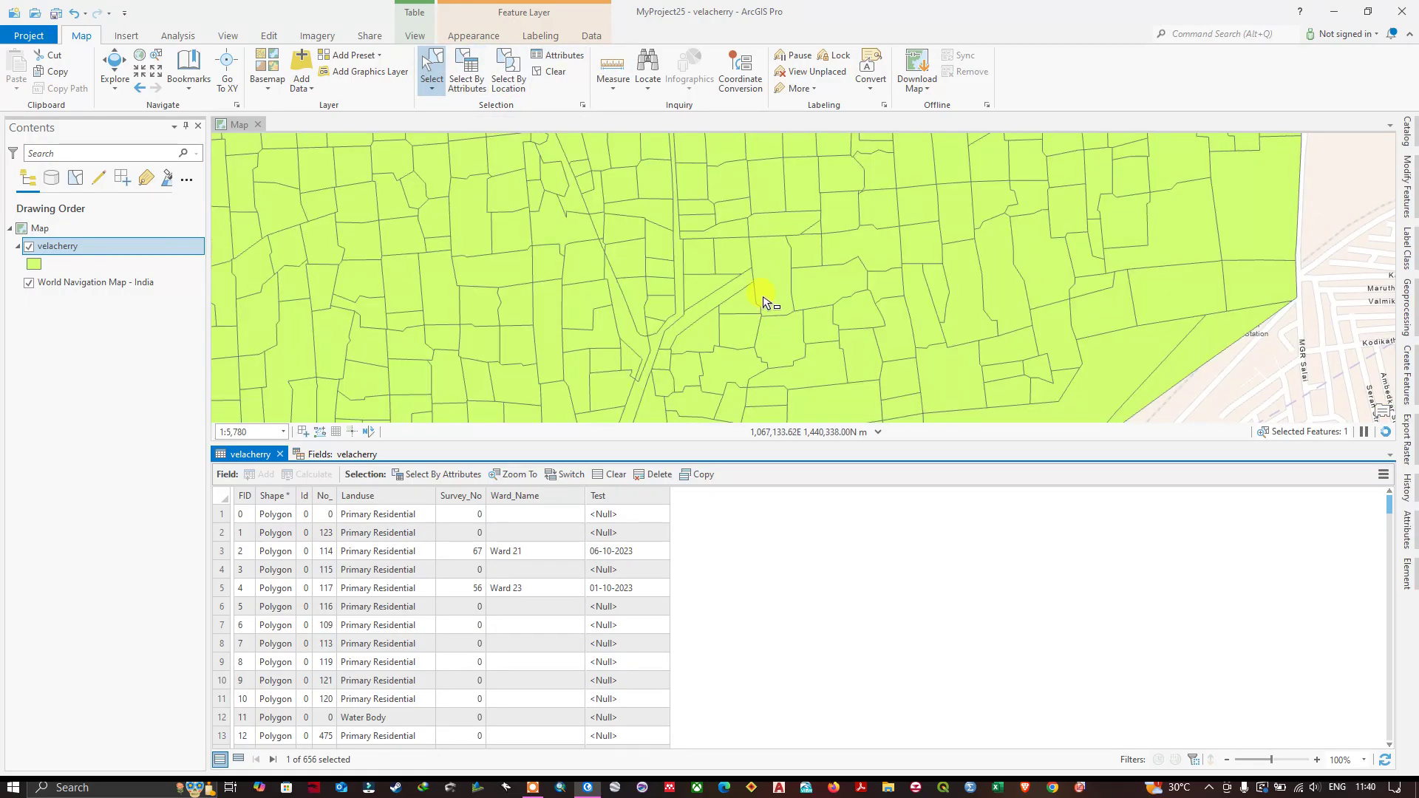
pyautogui.click(767, 296)
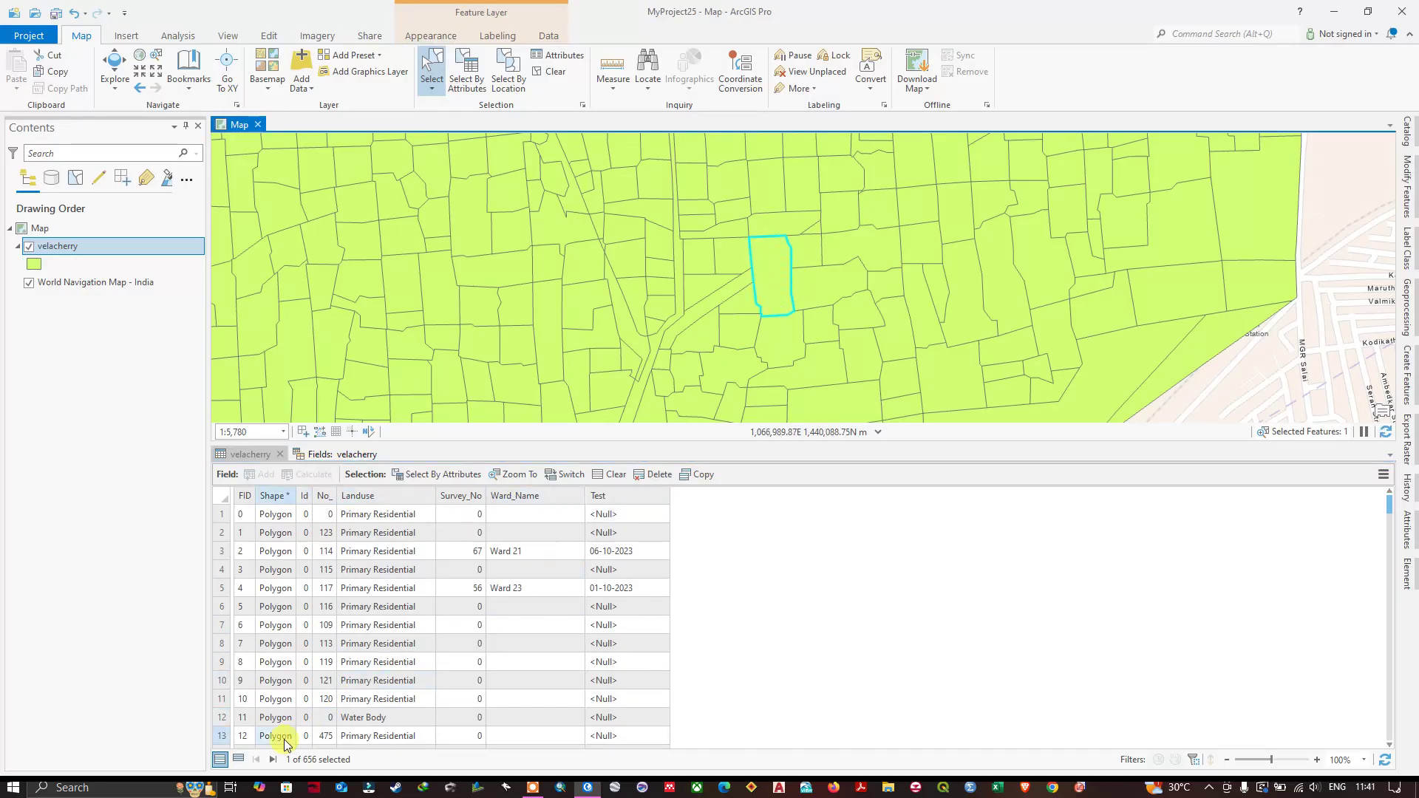
pyautogui.click(238, 760)
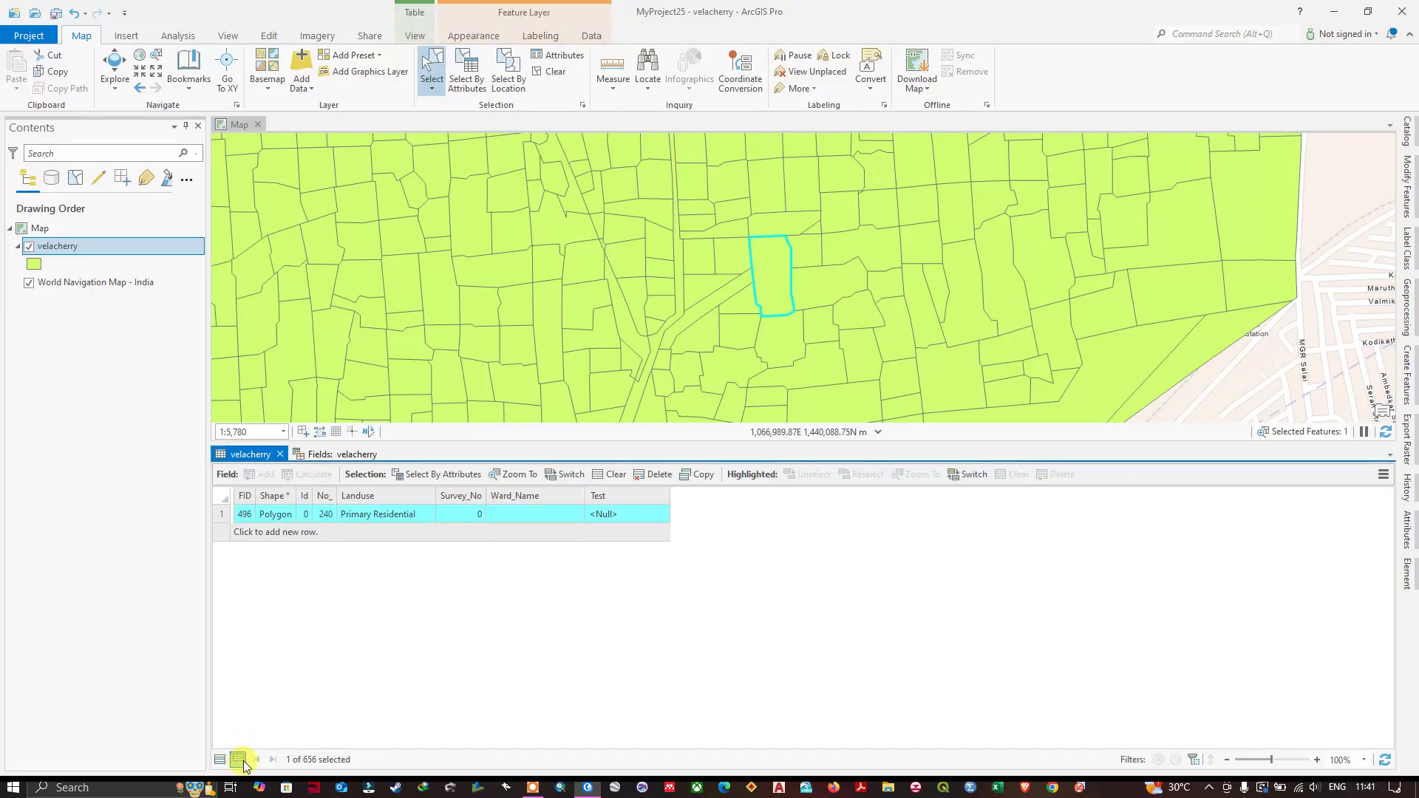
# Step: Enter Survey_No 89 and Ward_Name 'Ward 79' for the parcel, then show all records
pyautogui.doubleClick(458, 516)
pyautogui.write('89')
pyautogui.click(507, 515)
pyautogui.write('Ward')
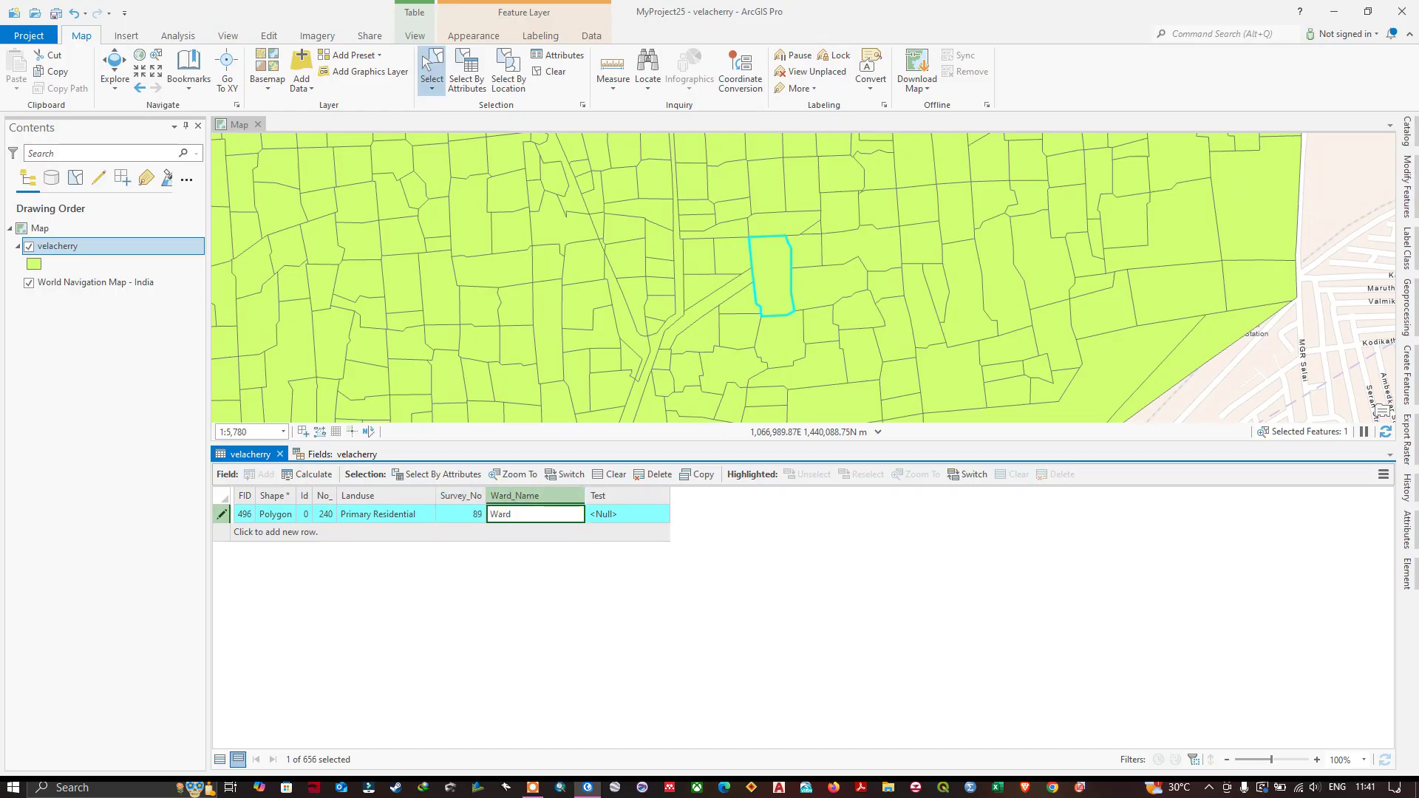
pyautogui.write(' 79')
pyautogui.click(220, 759)
pyautogui.scroll(-2, 580, 307)
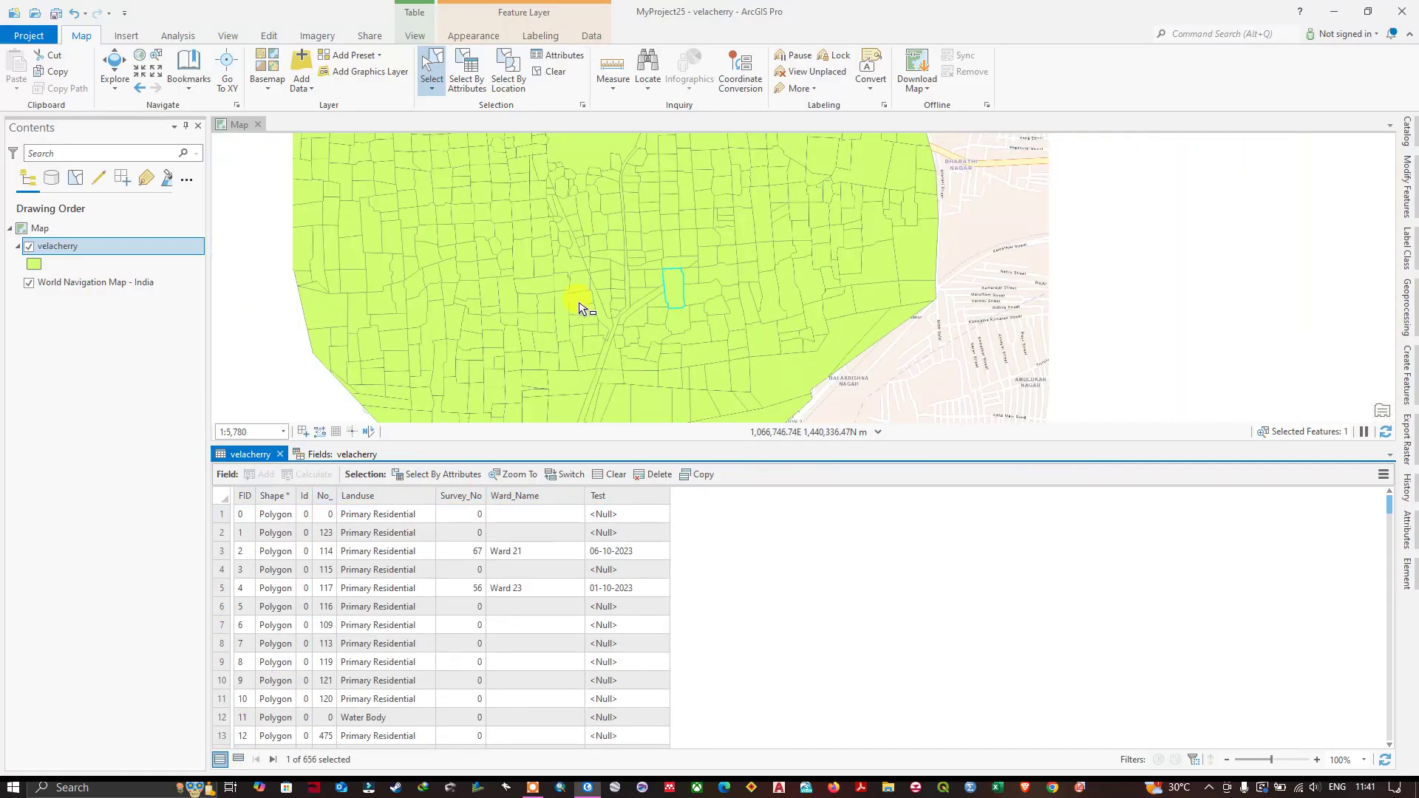
pyautogui.scroll(-2, 580, 307)
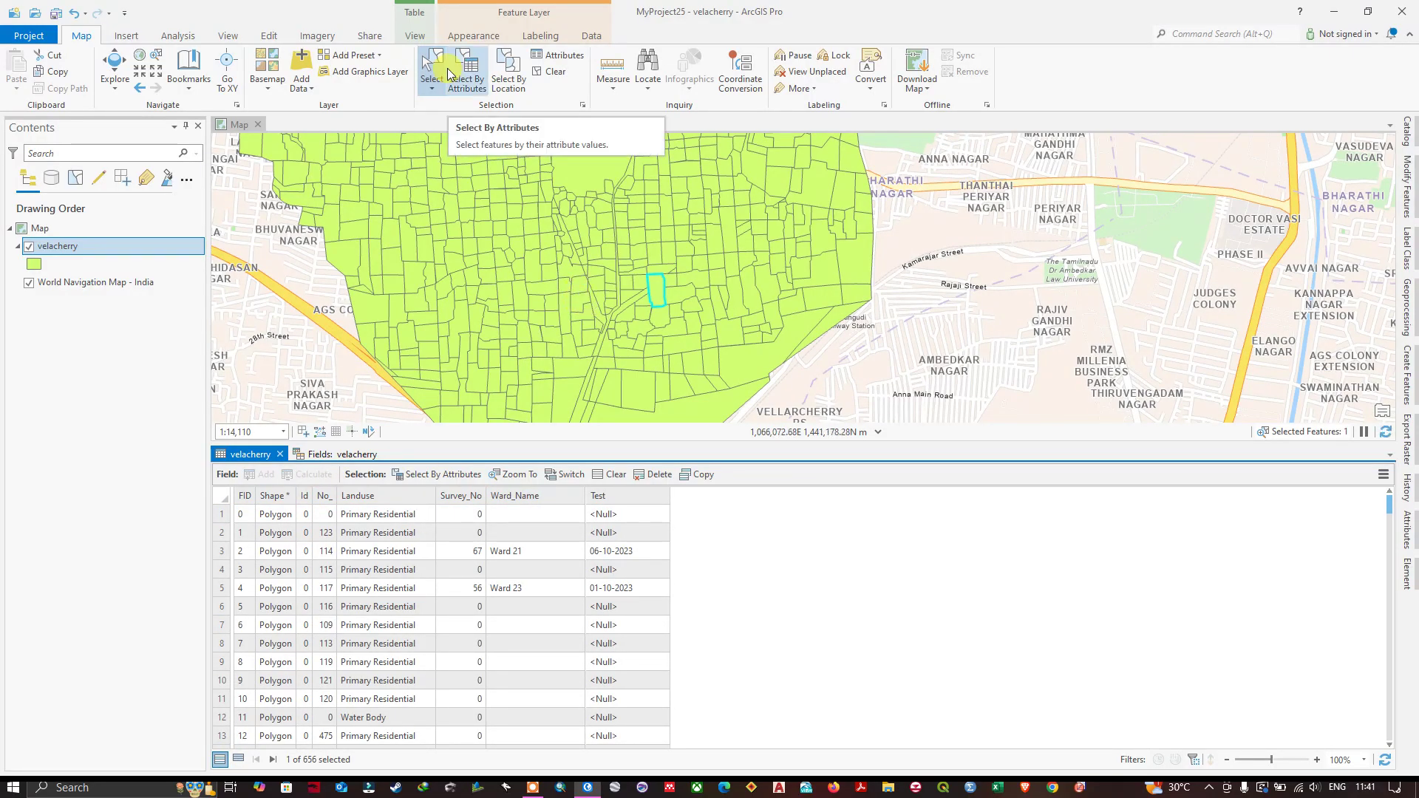
# Step: Save all parcel attribute edits, confirming with Yes
pyautogui.click(271, 37)
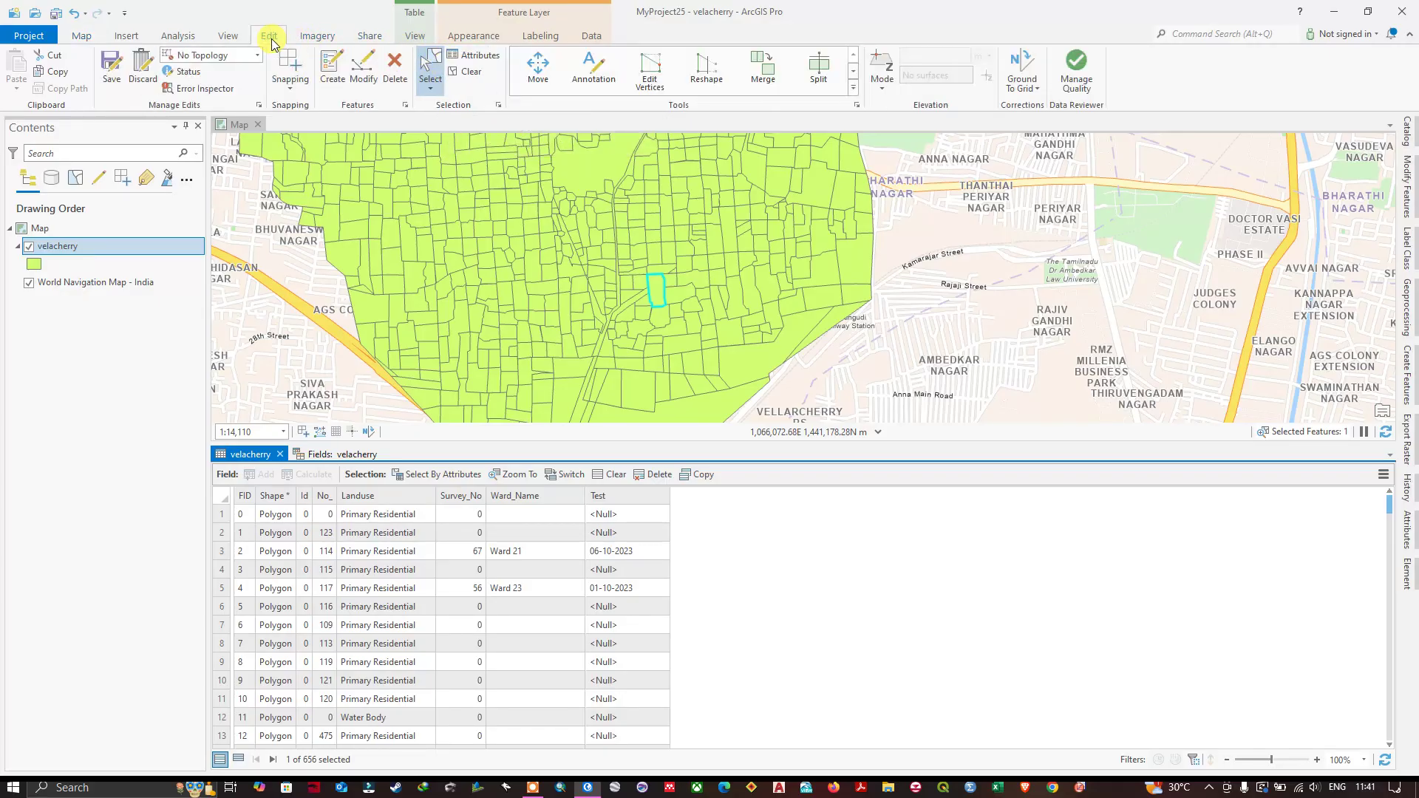
pyautogui.click(117, 74)
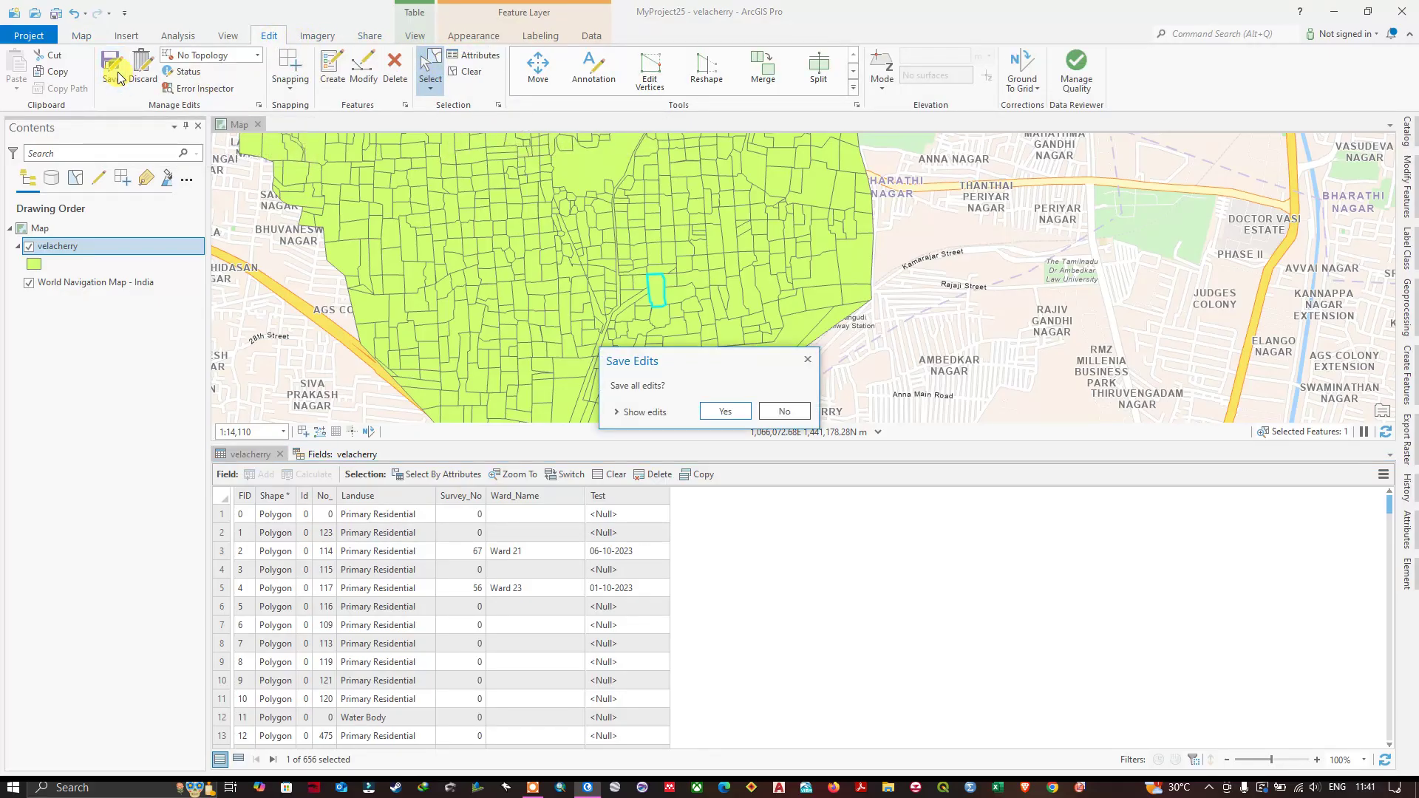
pyautogui.click(721, 411)
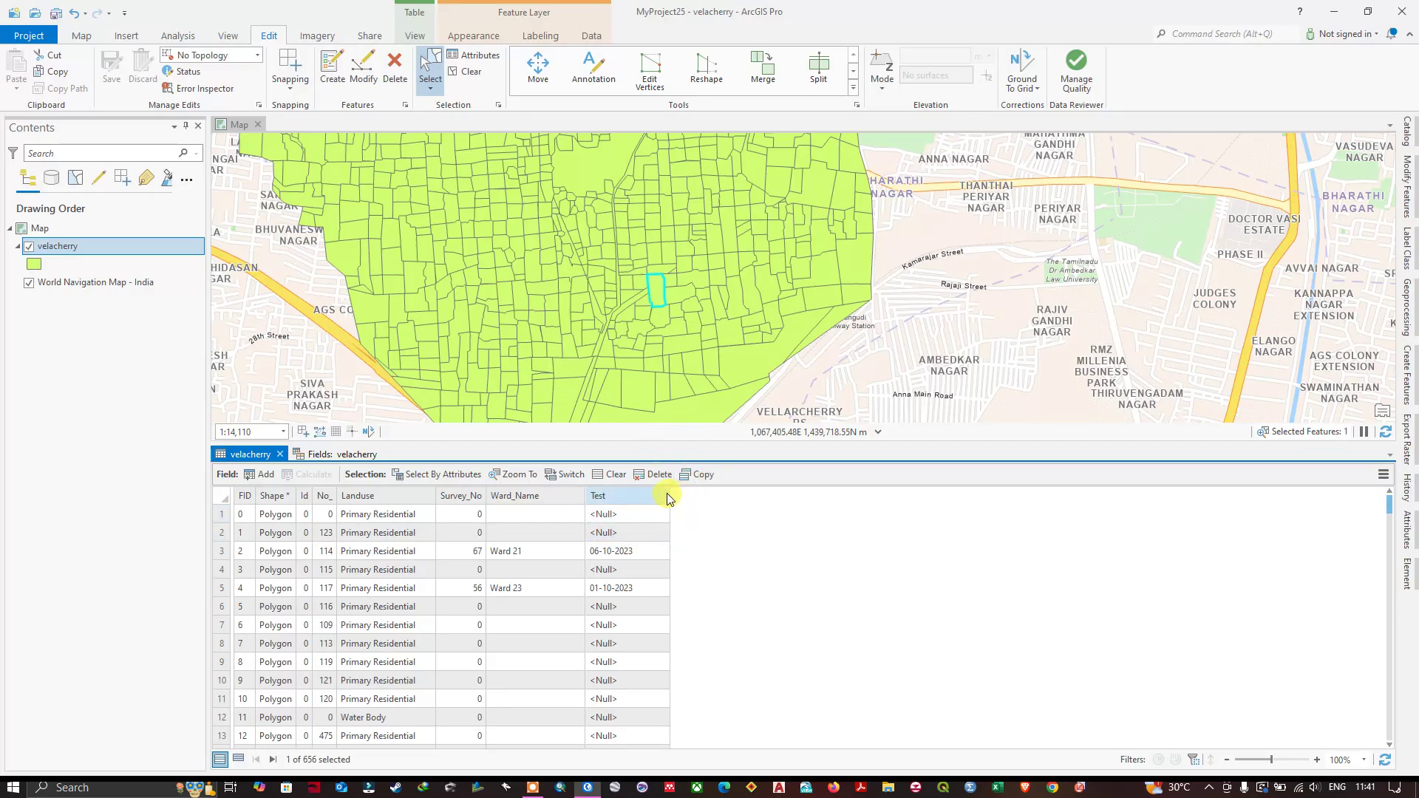
# Step: Clear the parcel selection and zoom the map out
pyautogui.moveTo(667, 498)
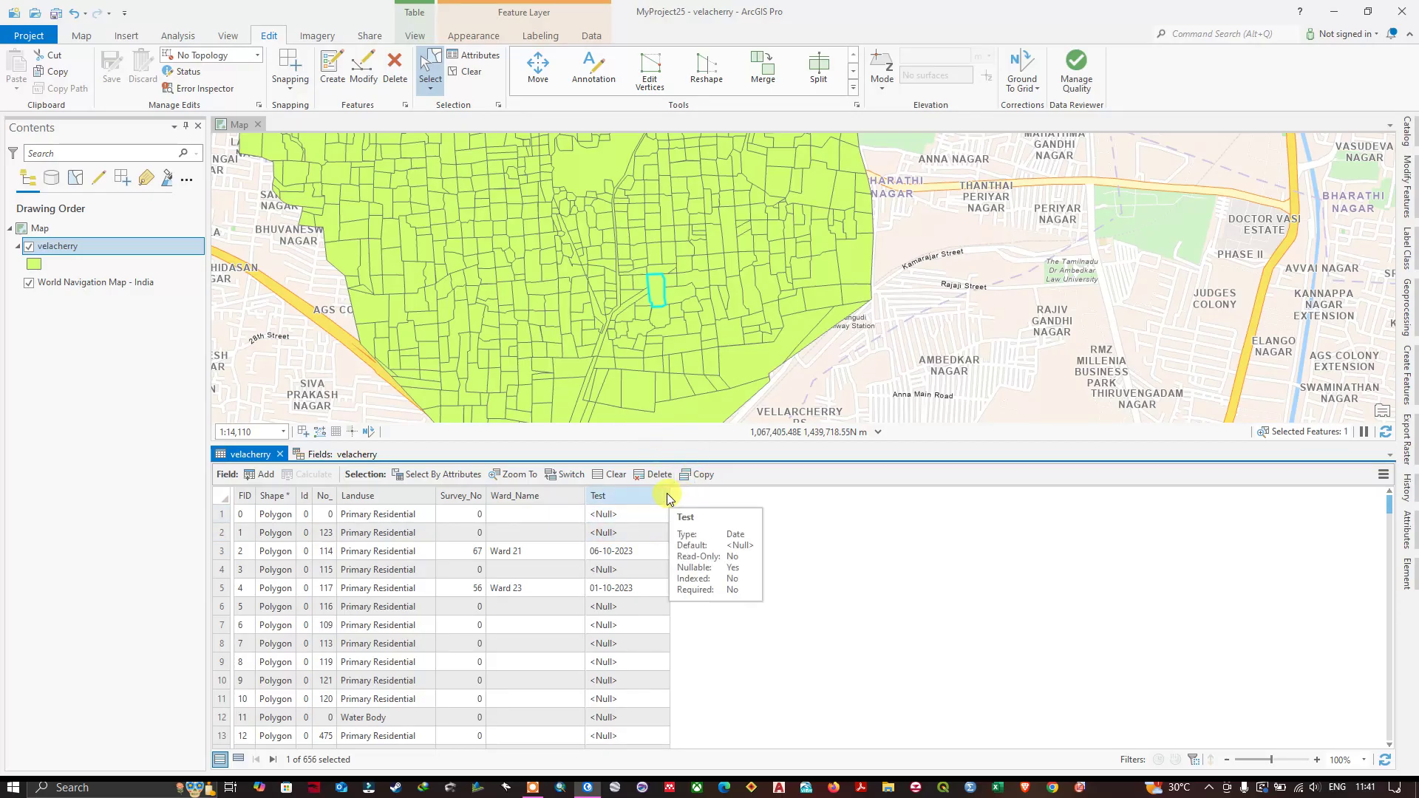
pyautogui.click(477, 74)
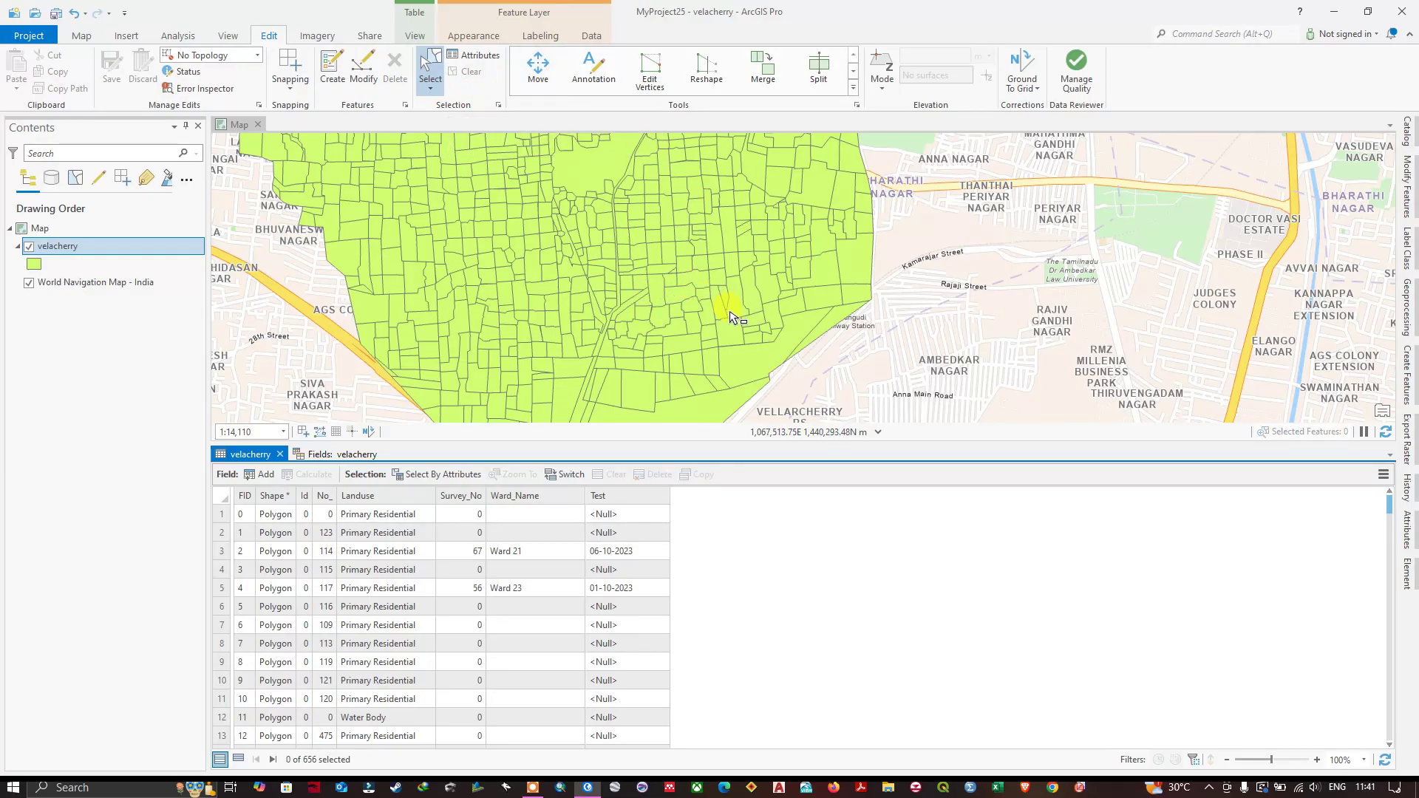
pyautogui.scroll(-4, 728, 326)
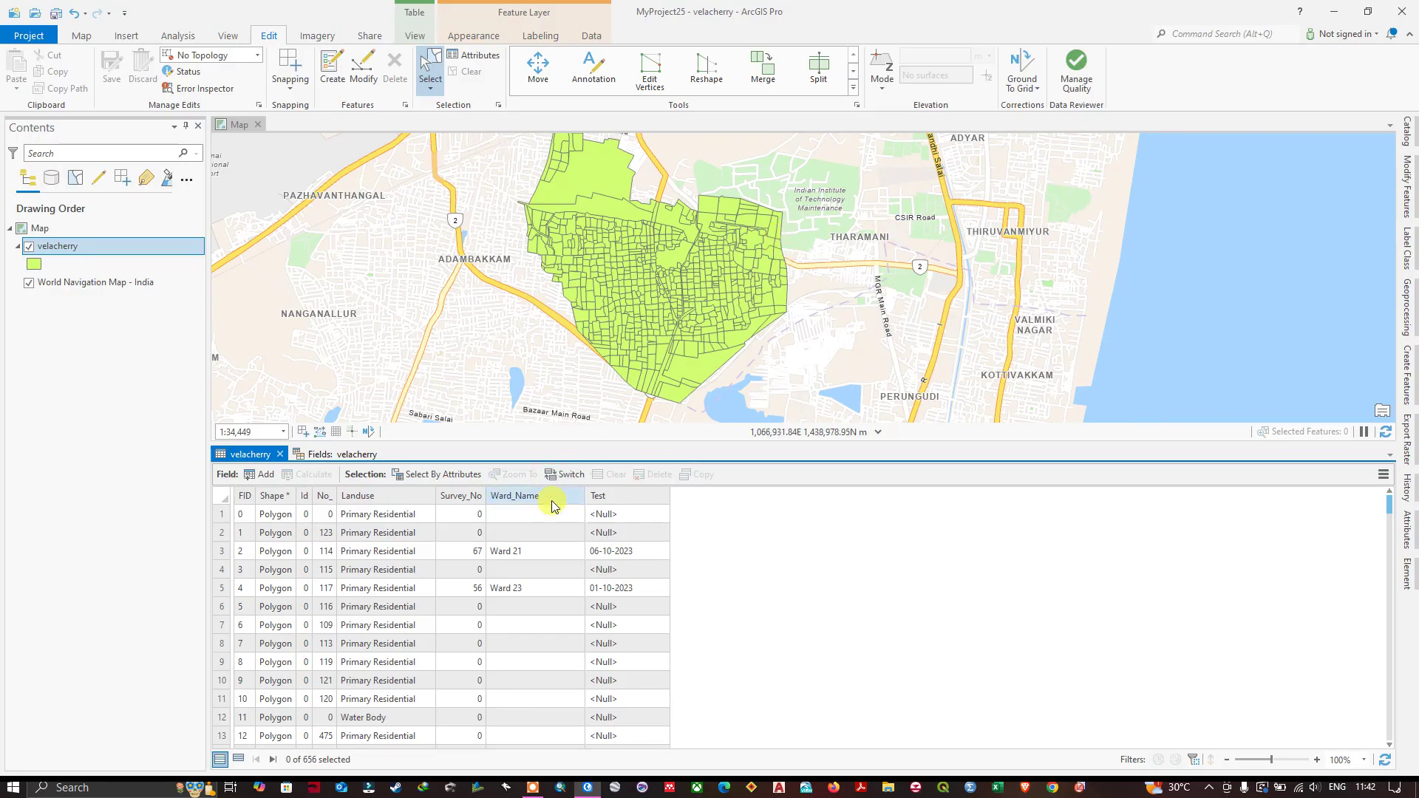
# Step: Delete the Test column from the velacherry attribute table and confirm the permanent removal
pyautogui.click(601, 495)
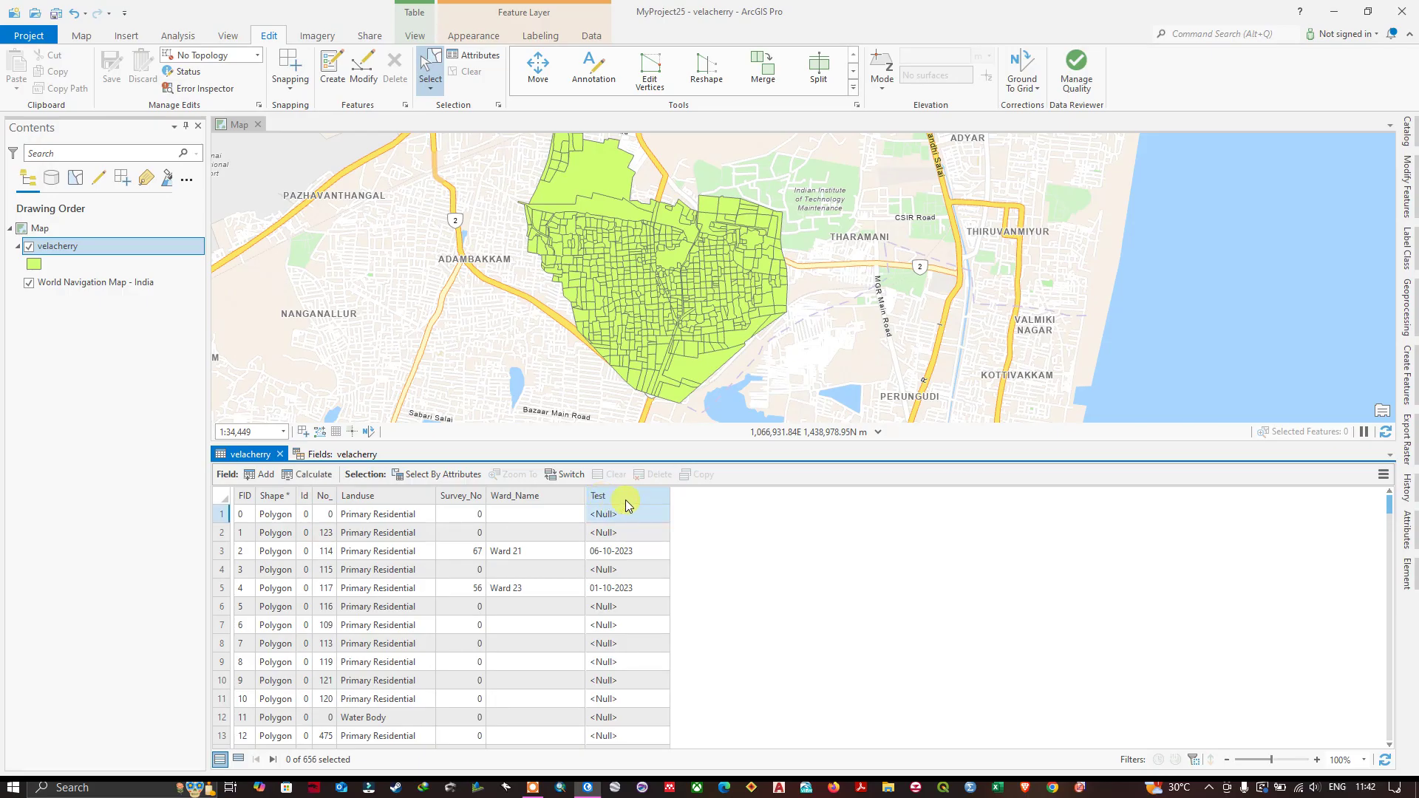
pyautogui.rightClick(605, 507)
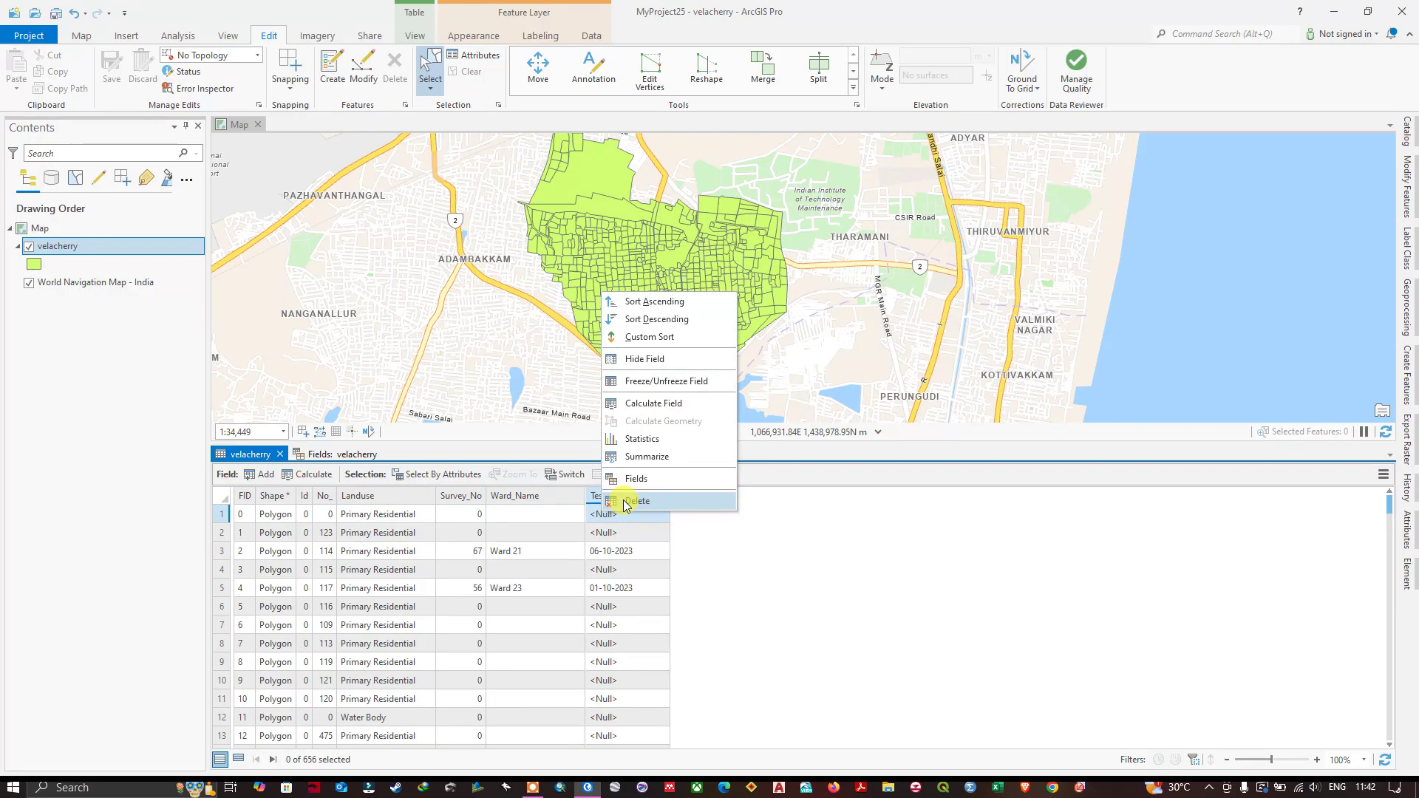
pyautogui.click(636, 501)
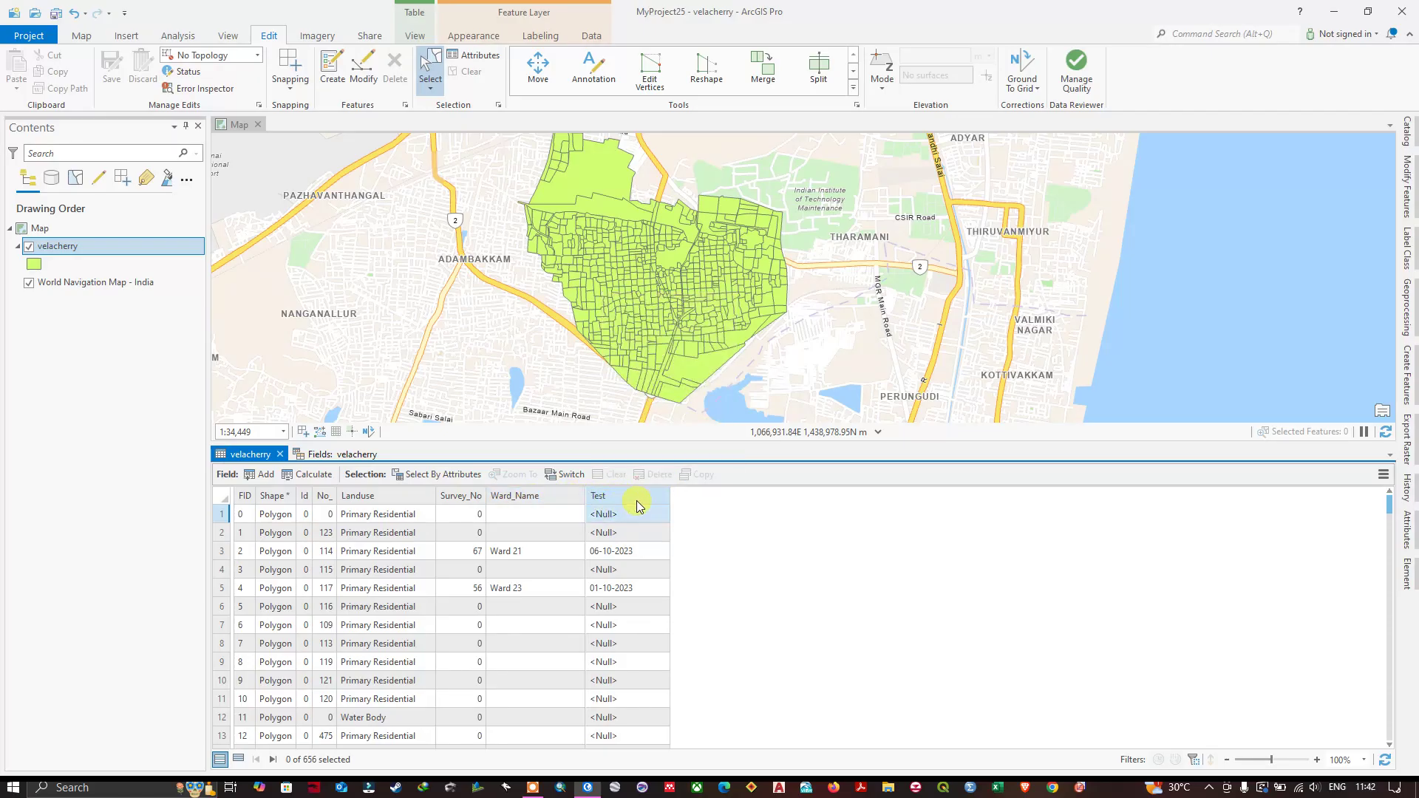
pyautogui.rightClick(625, 501)
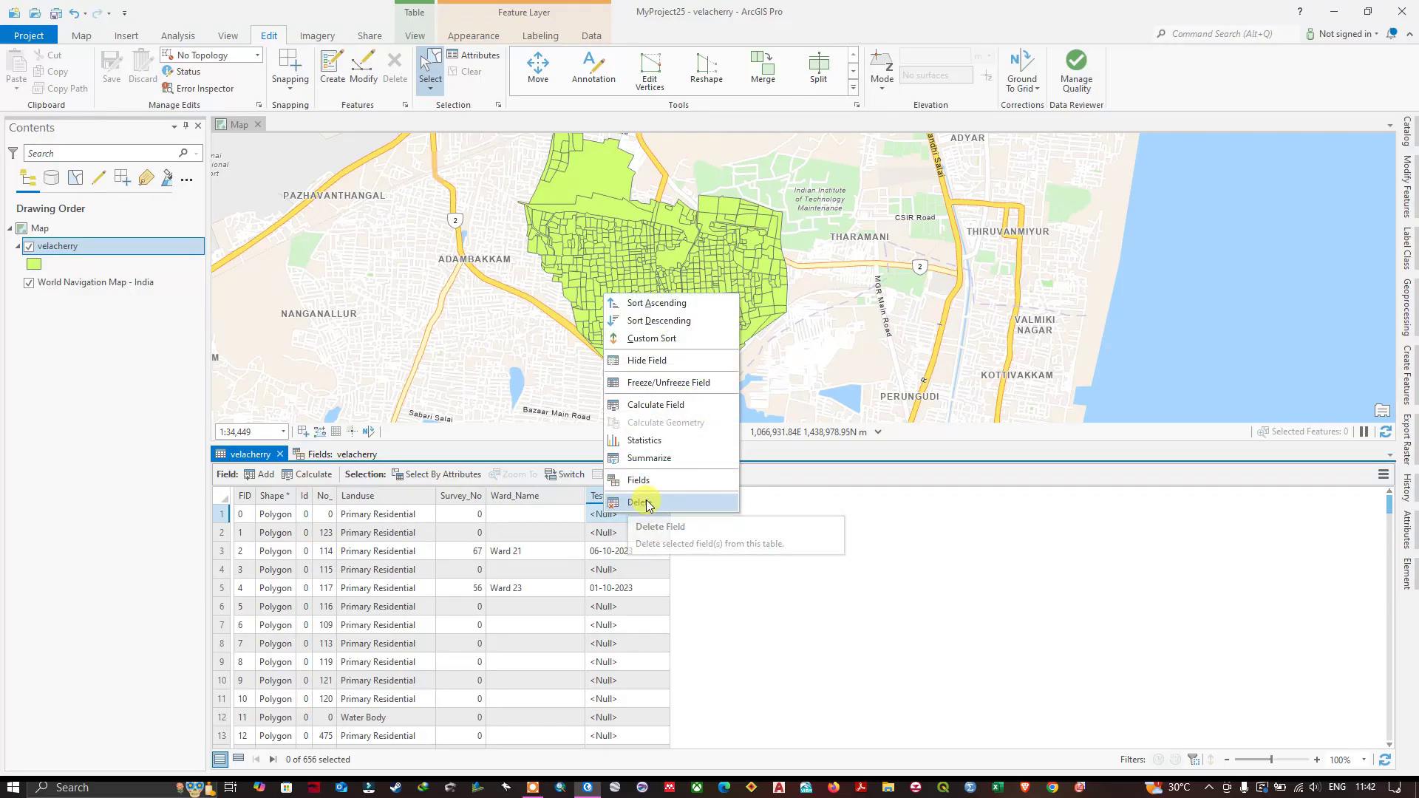
pyautogui.click(647, 505)
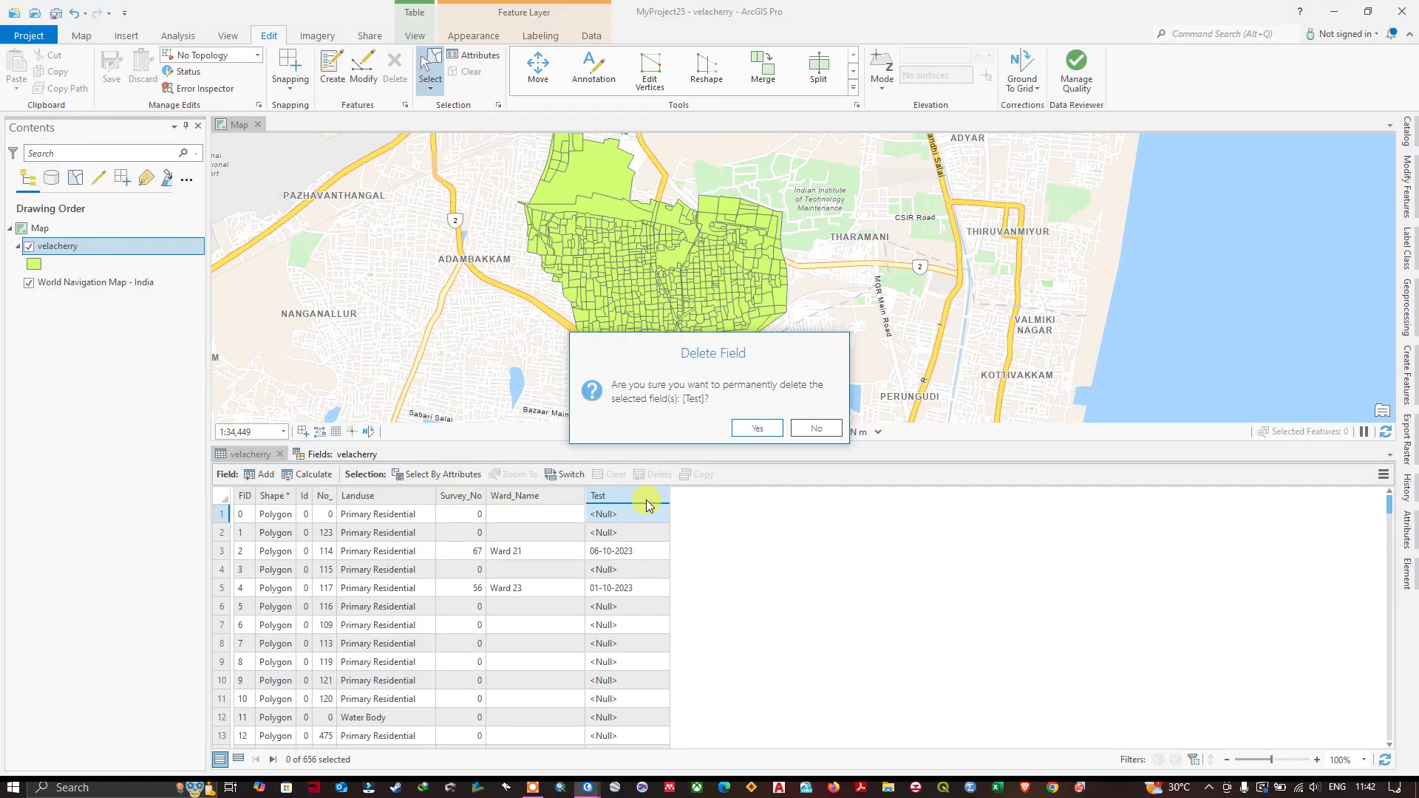
pyautogui.click(761, 429)
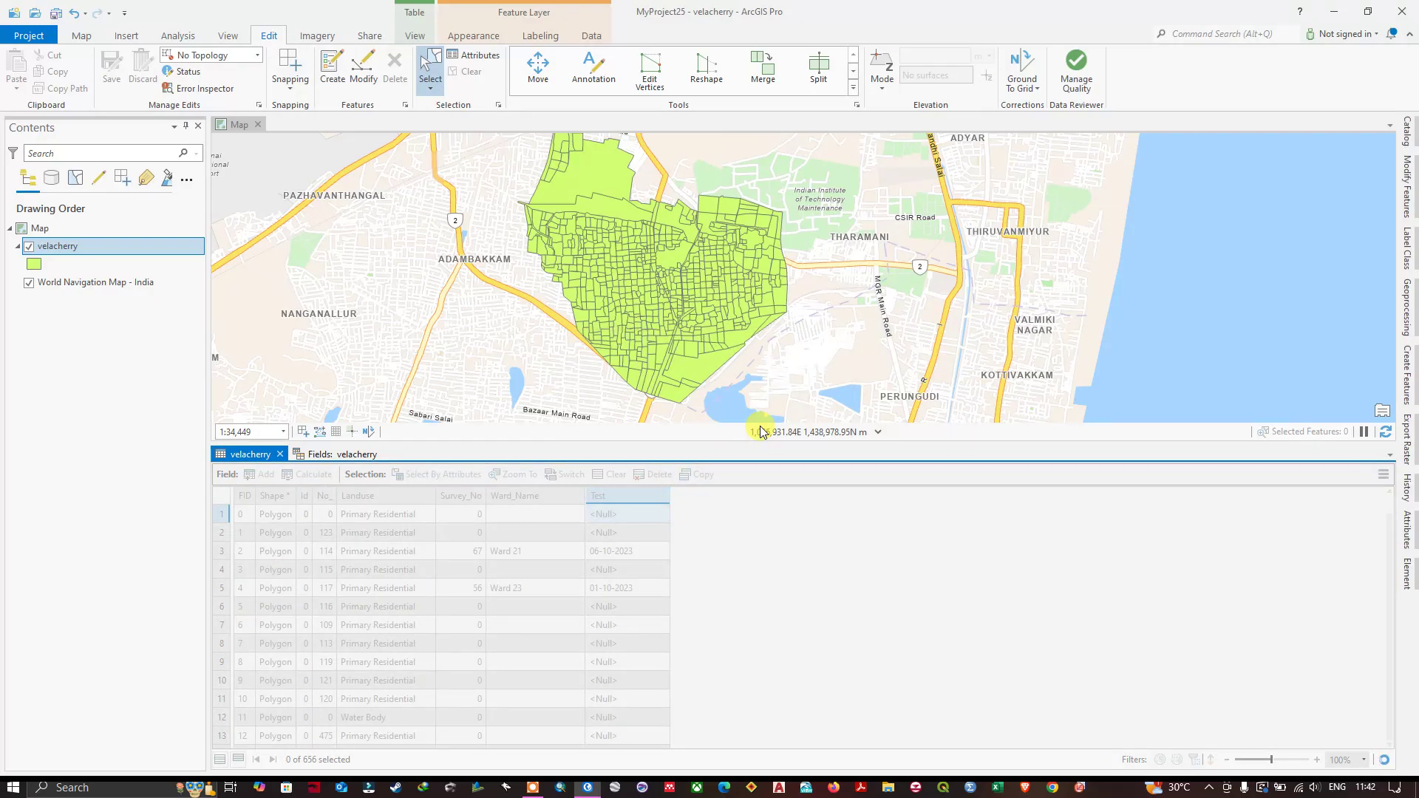